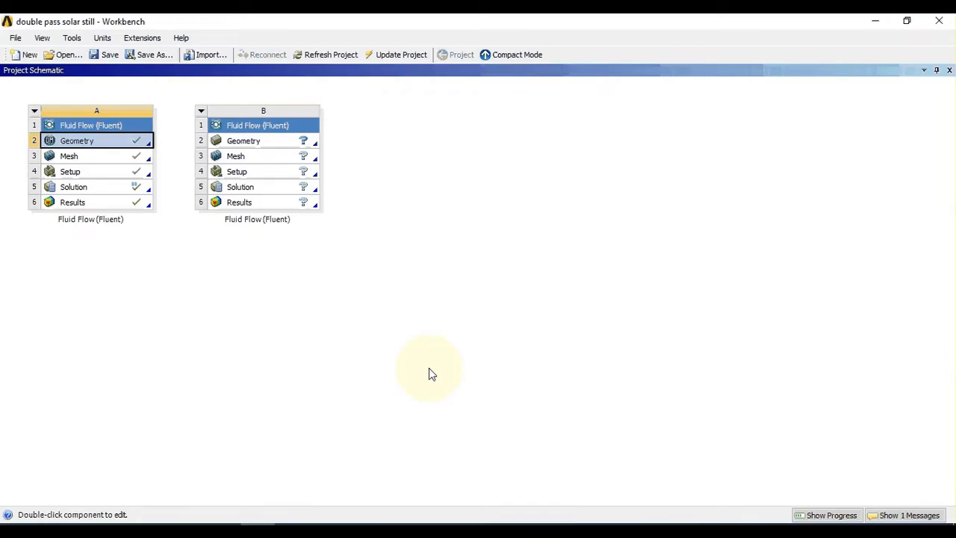
Step: Open the geometry of the second Fluid Flow (Fluent) system in DesignModeler with millimeter as the length unit
double_click(241, 139)
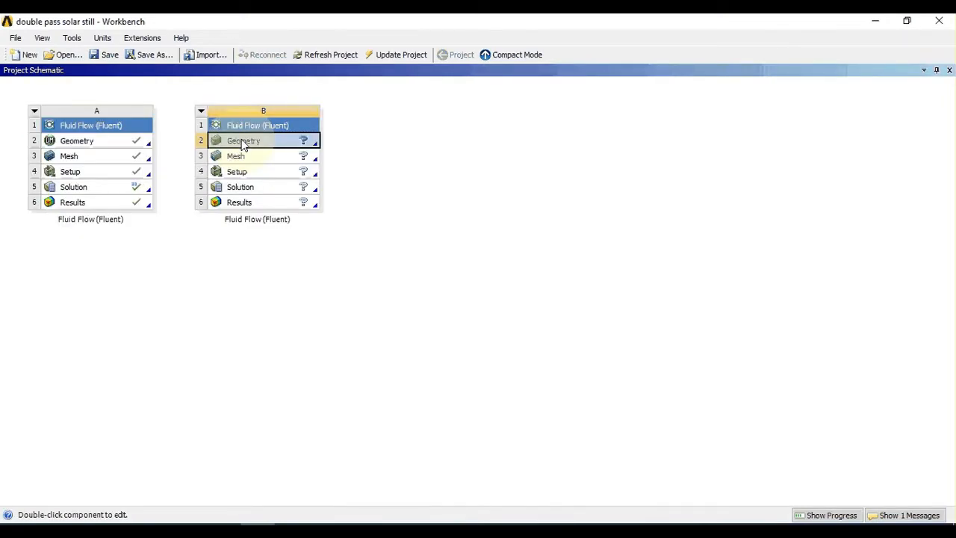
right_click(244, 144)
click(247, 146)
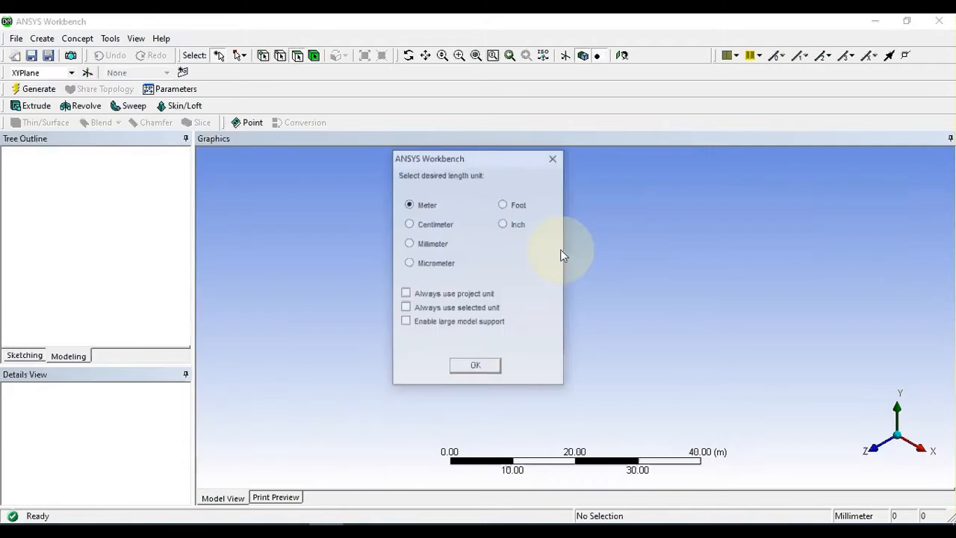
click(409, 245)
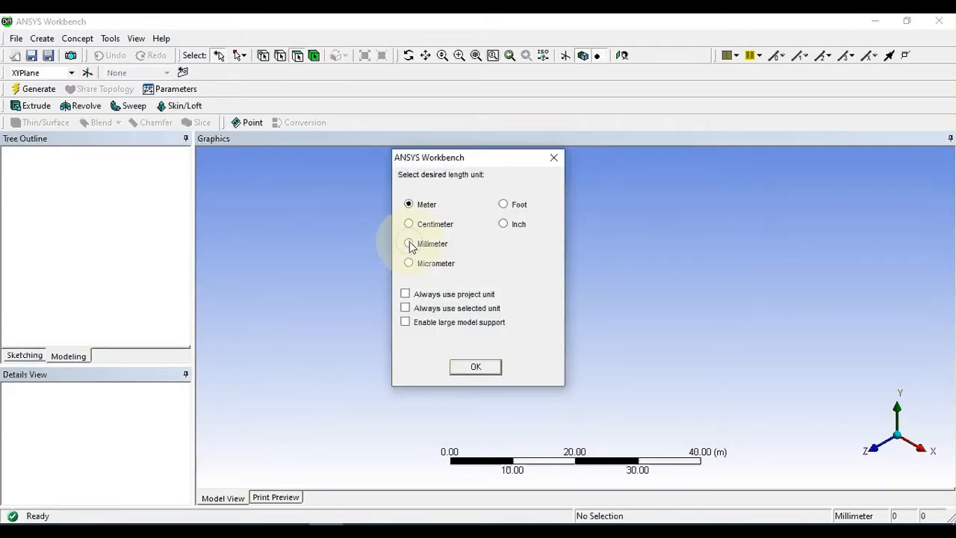
click(476, 368)
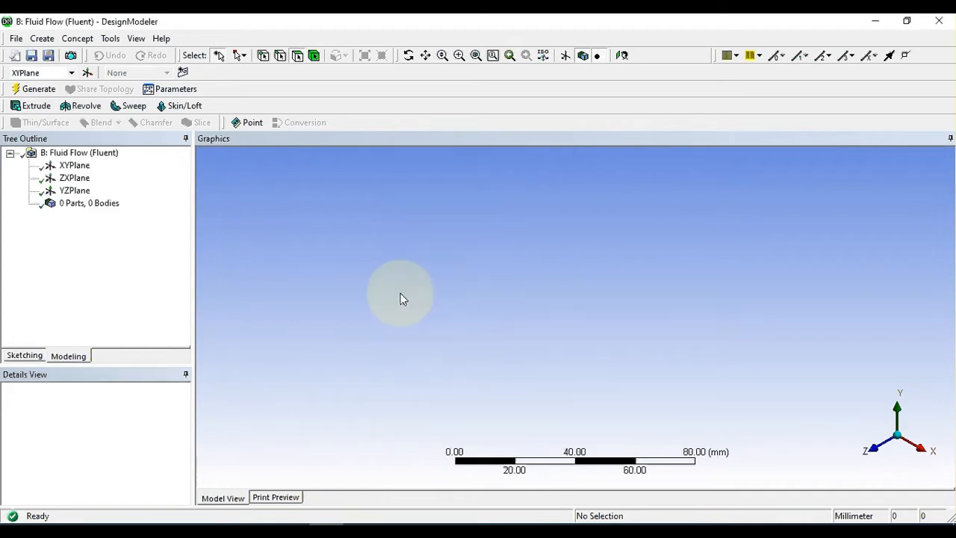
Step: On the XYPlane, sketch a rectangle of about 76 by 21 mm with its lower corner at the origin
click(26, 357)
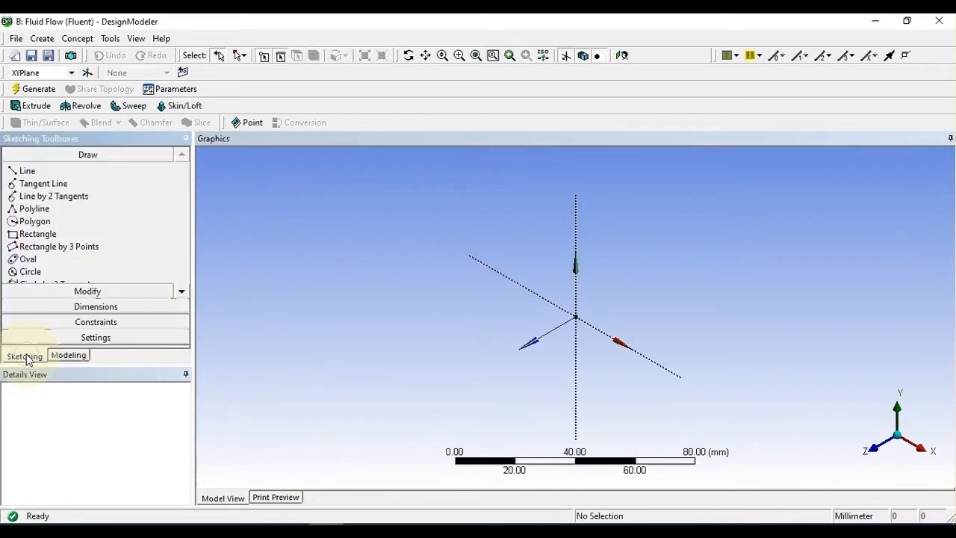
click(71, 72)
click(60, 84)
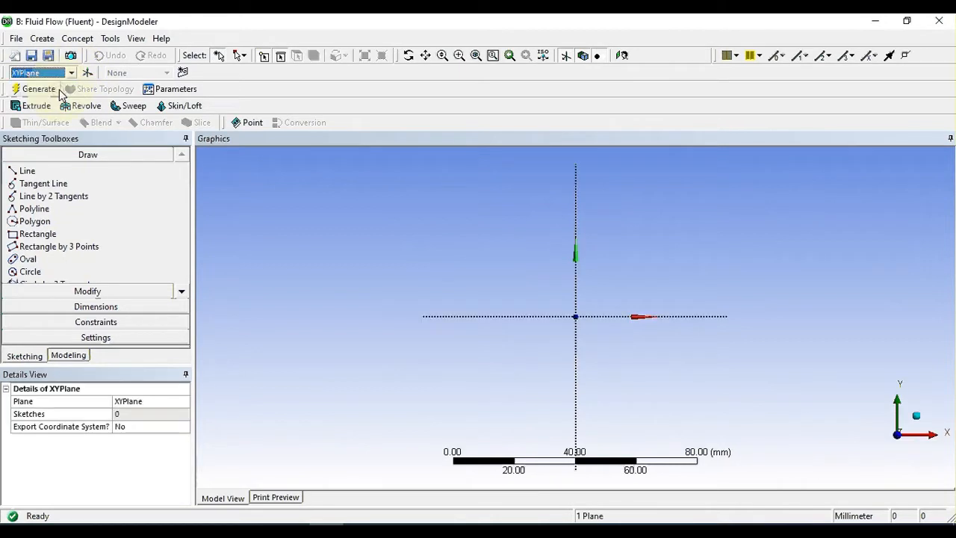
mouse_move(648, 355)
ctrl+middle_down()
mouse_move(515, 397)
mouse_move(531, 396)
ctrl+middle_up()
scroll(532, 396, up, 3)
scroll(532, 396, down, 3)
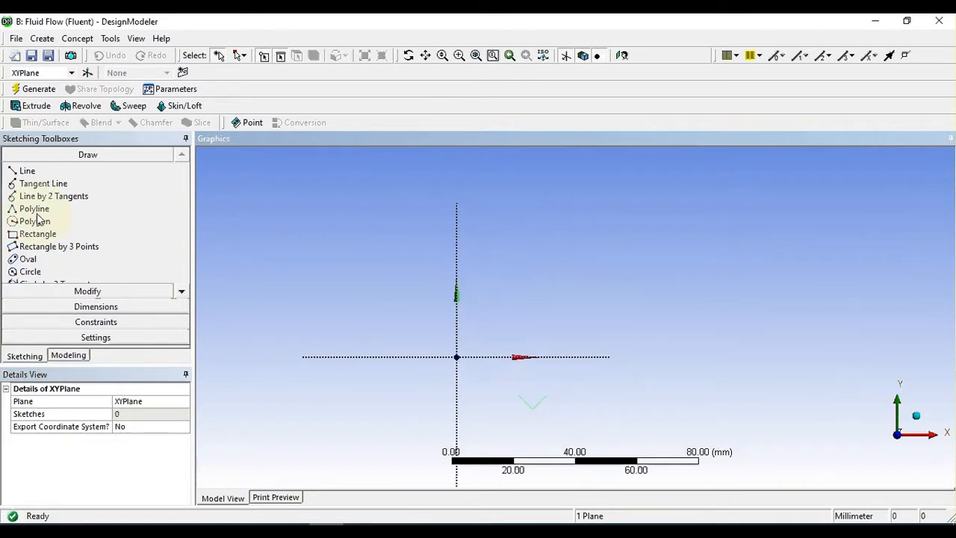
click(41, 238)
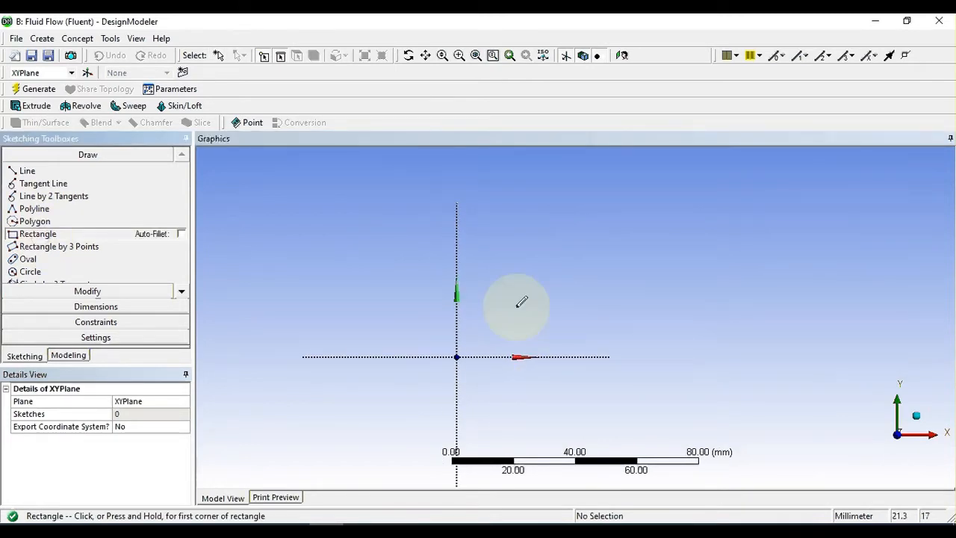
mouse_move(457, 356)
mouse_down()
mouse_move(576, 294)
mouse_move(691, 292)
mouse_up()
Step: Add a horizontal dimension to the rectangle's upper edge and a vertical dimension to its edge on the Y axis
click(89, 309)
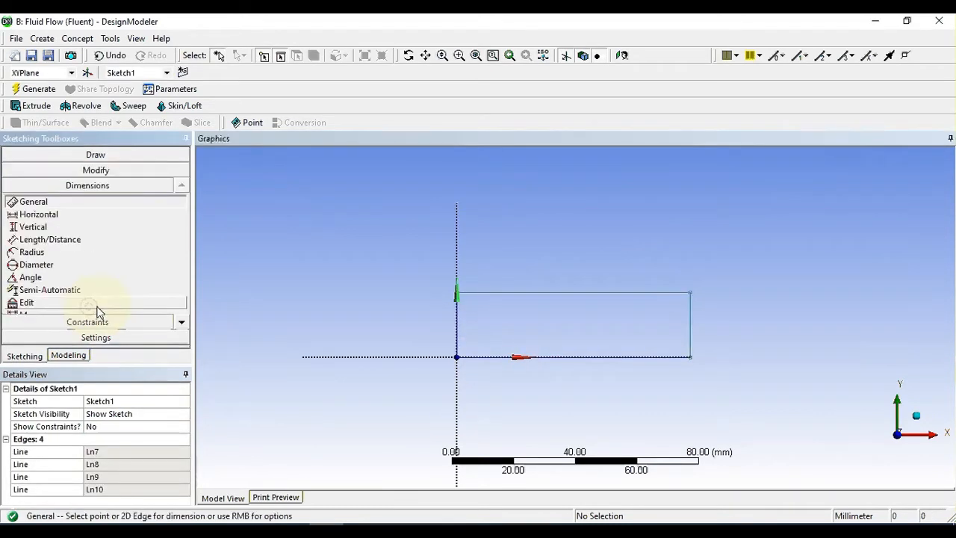
click(499, 295)
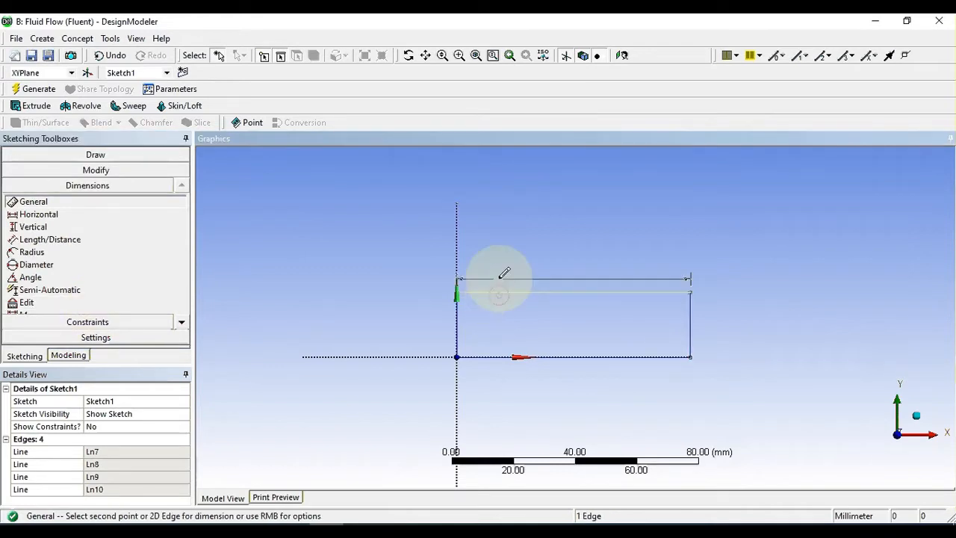
click(502, 258)
click(458, 327)
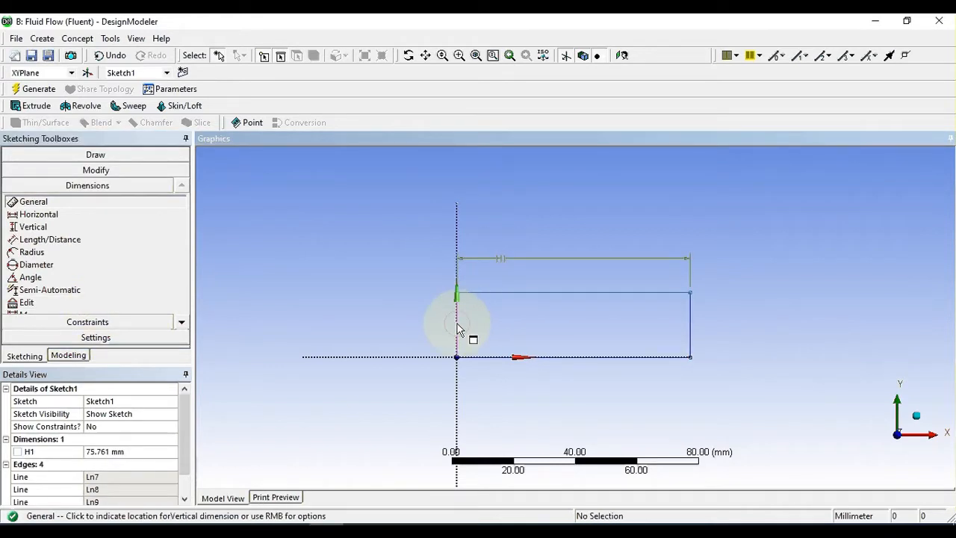
click(407, 325)
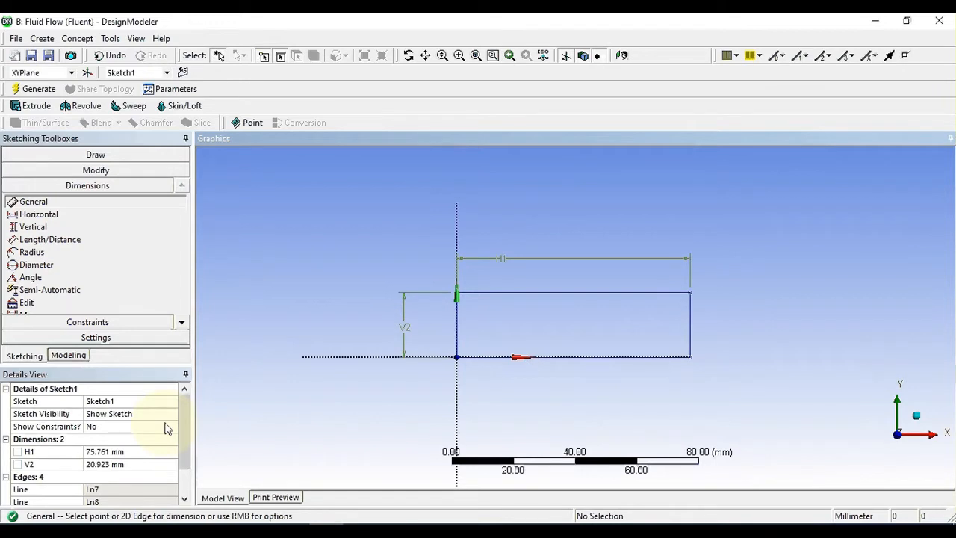
Step: Set the rectangle's horizontal dimension to 1000 mm and its vertical dimension to 100 mm
click(122, 452)
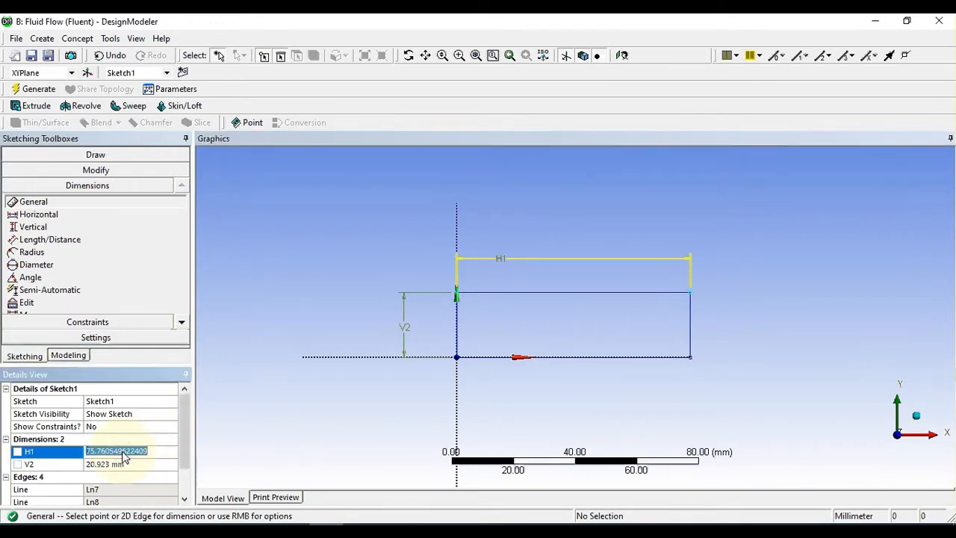
text(1000)
click(297, 410)
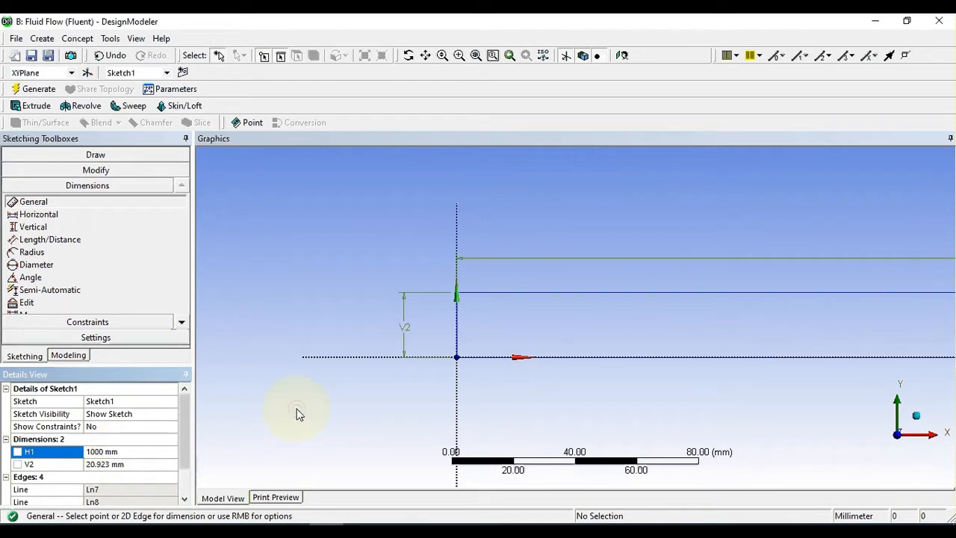
click(98, 466)
text(100)
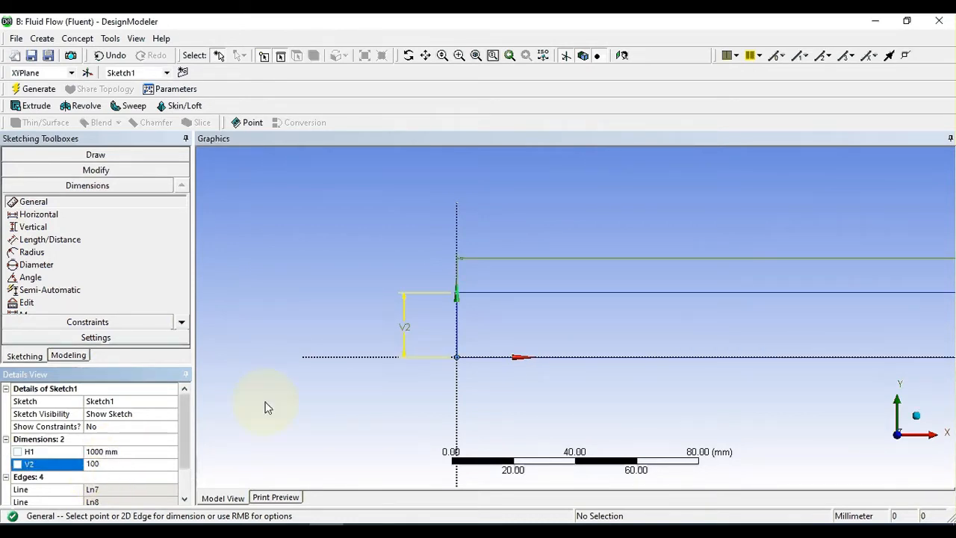
click(289, 413)
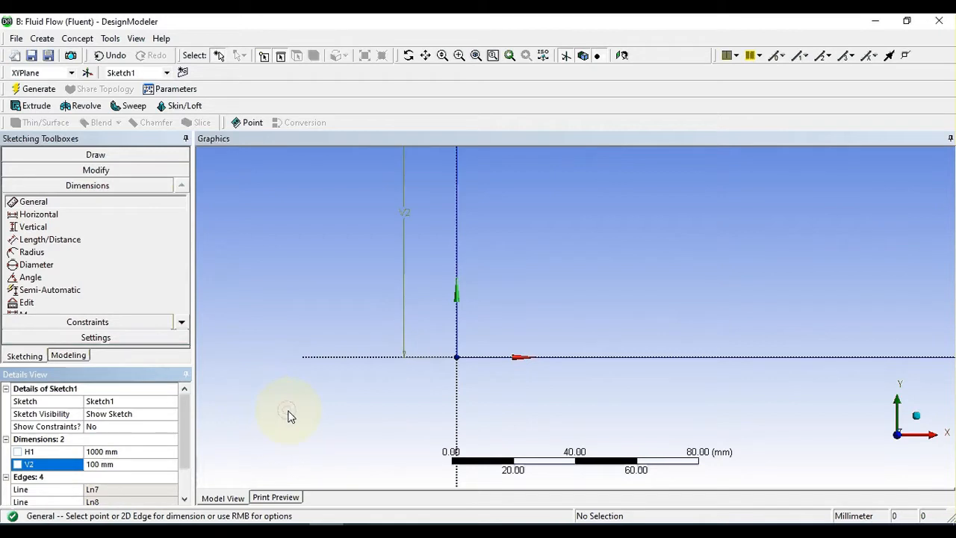
click(622, 57)
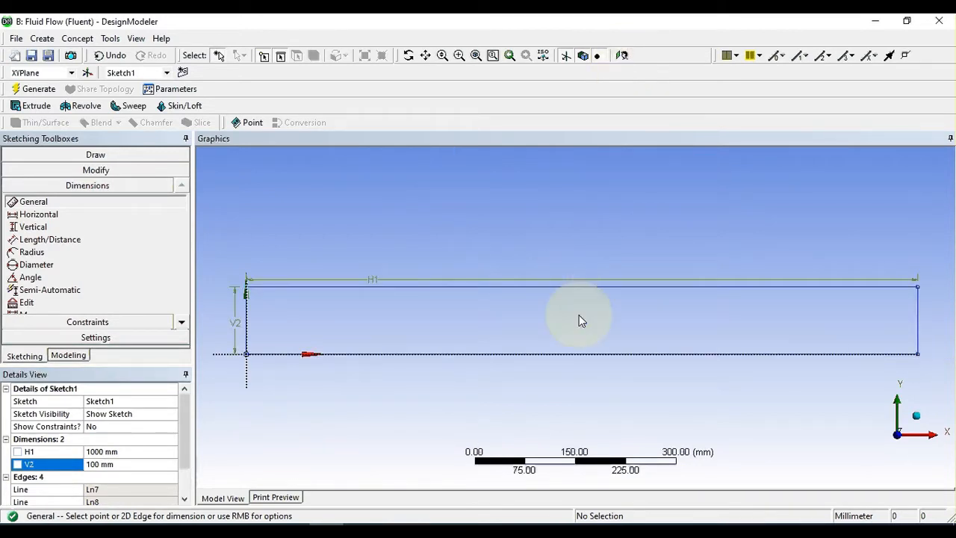
scroll(580, 316, down, 1)
scroll(581, 319, up, 1)
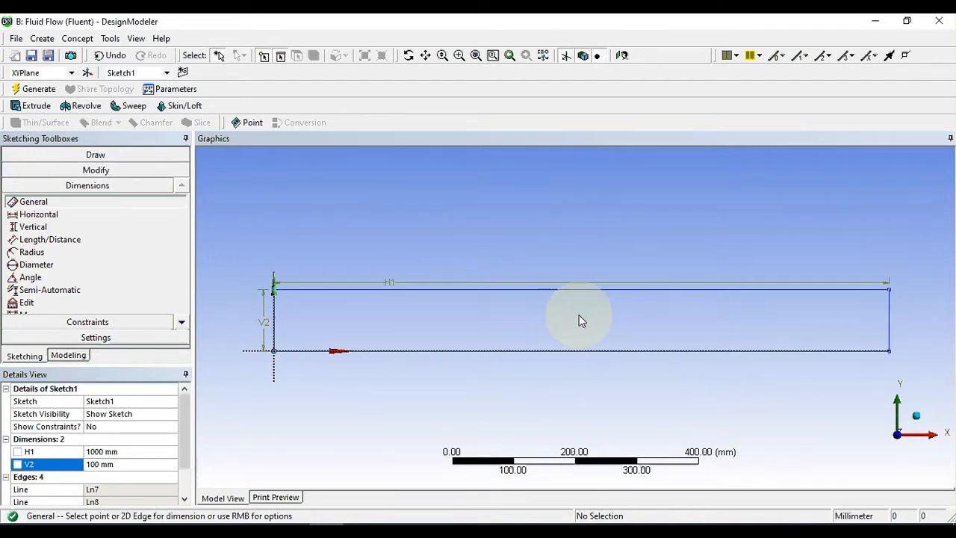
Step: Draw a vertical line about 275 mm long from near the middle of the rectangle's base up past its upper edge
click(102, 157)
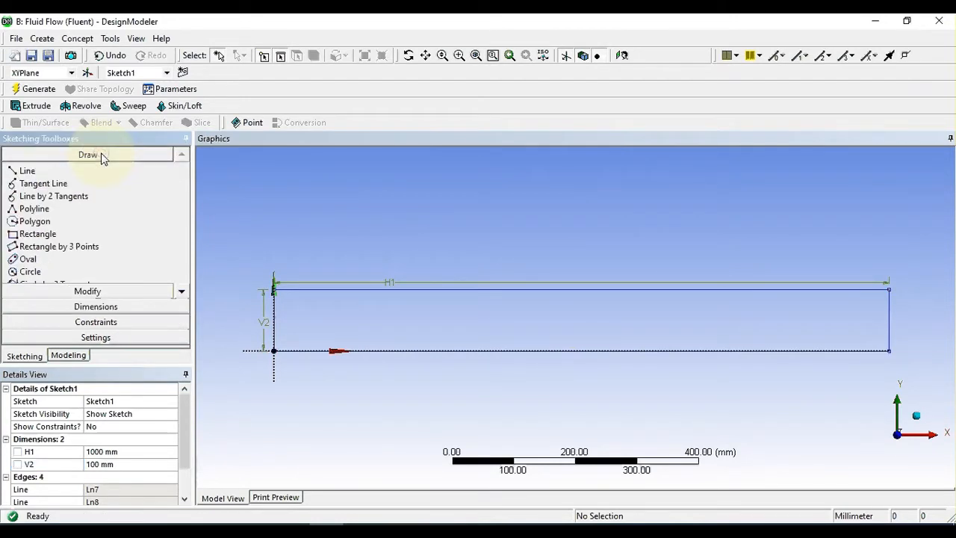
click(26, 171)
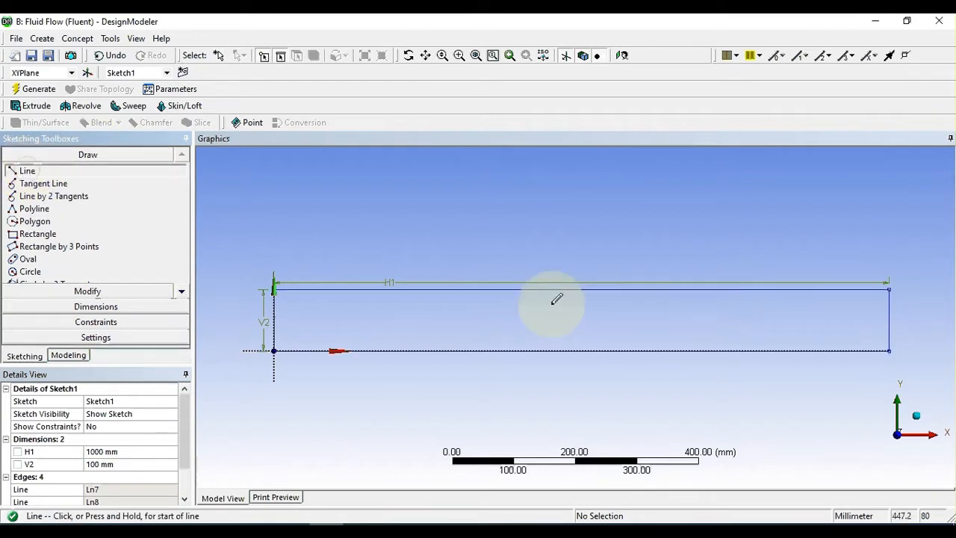
click(563, 349)
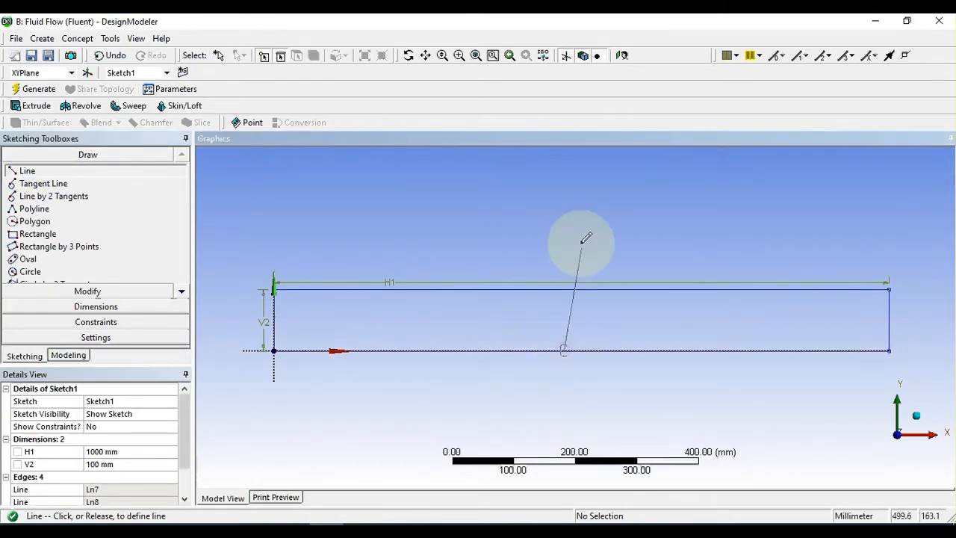
click(565, 181)
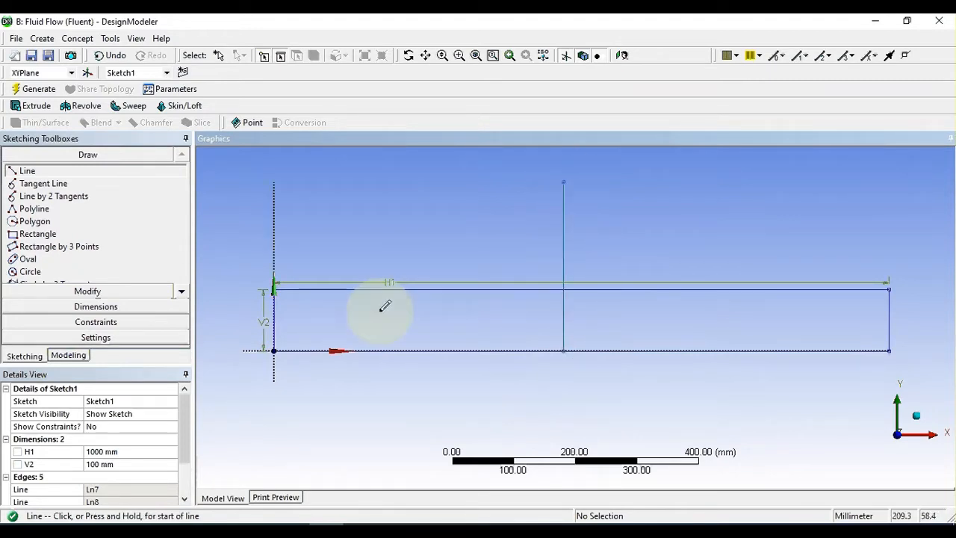
Step: Dimension the vertical line and set its length to 395 mm
click(97, 307)
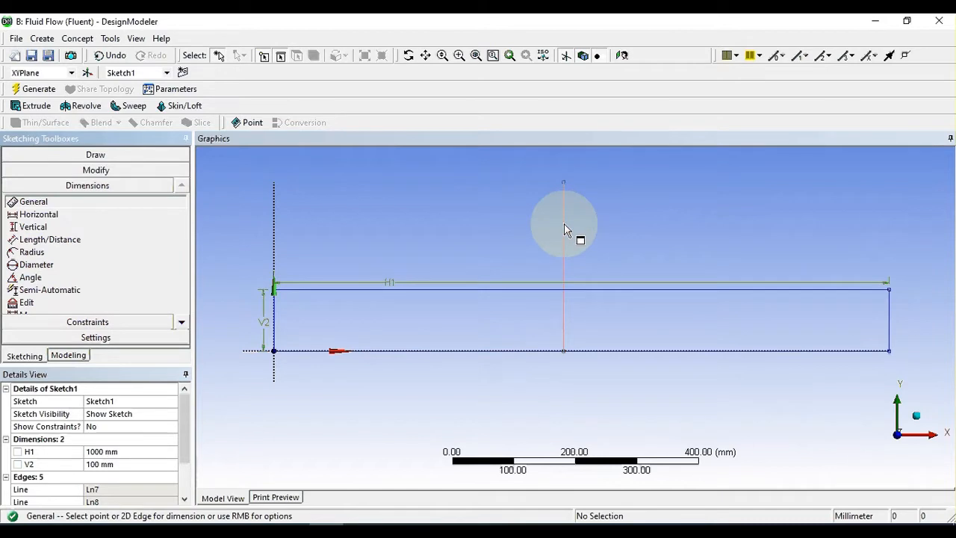
click(565, 223)
click(614, 226)
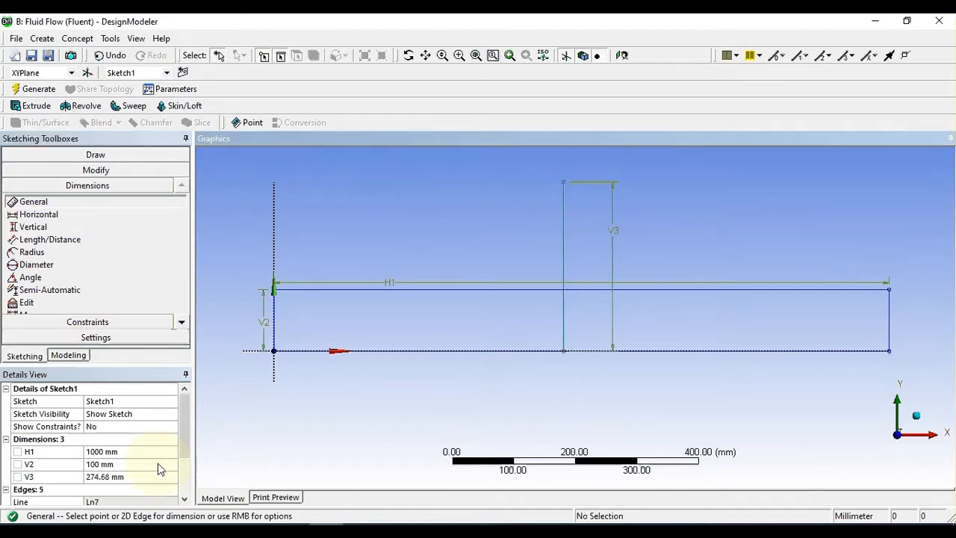
click(131, 477)
text(395)
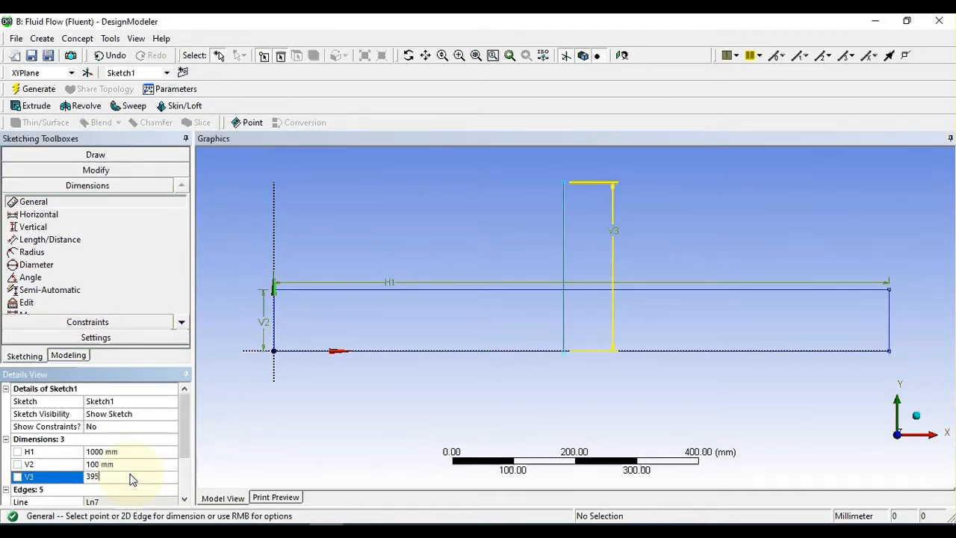
key(Return)
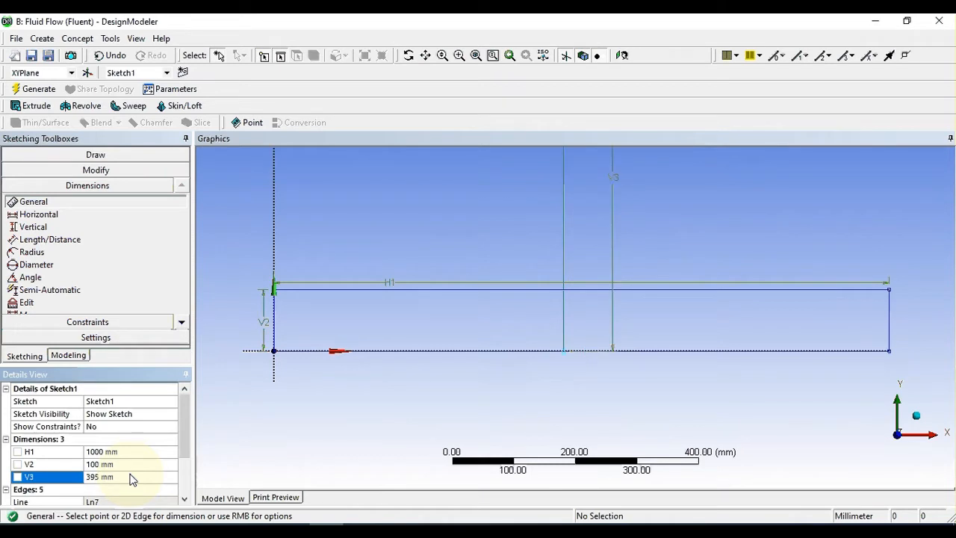
scroll(509, 392, down, 3)
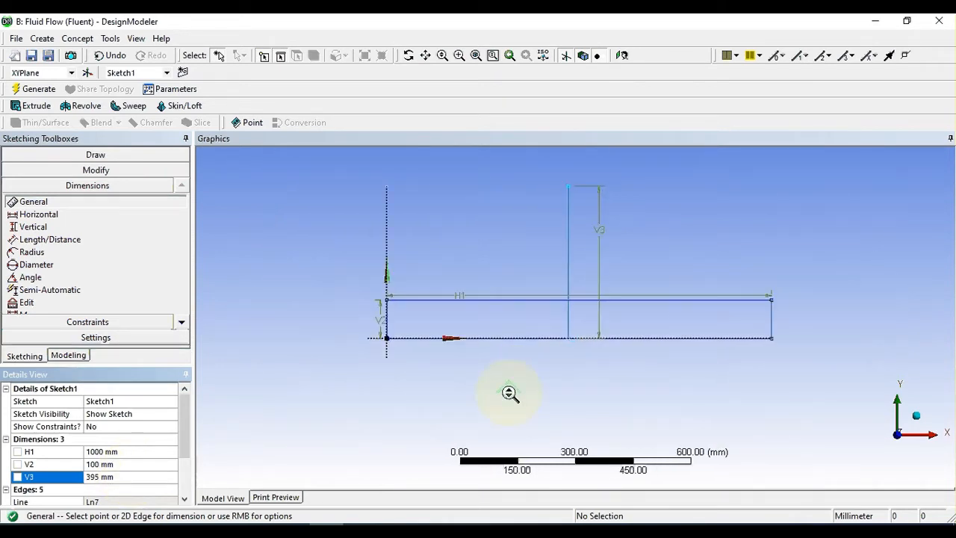
scroll(510, 395, up, 1)
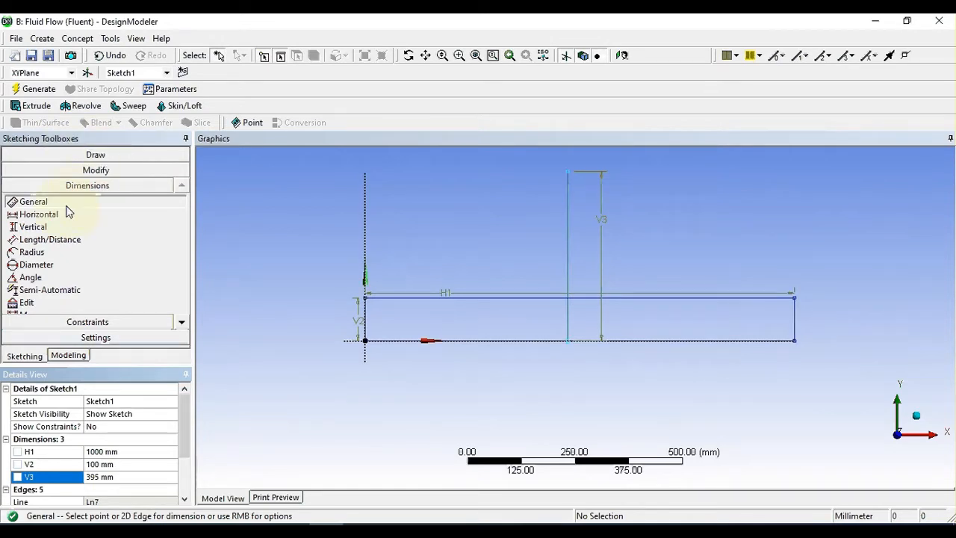
Step: Dimension the distance from the Y axis to the vertical line and set it to 500 mm
click(366, 224)
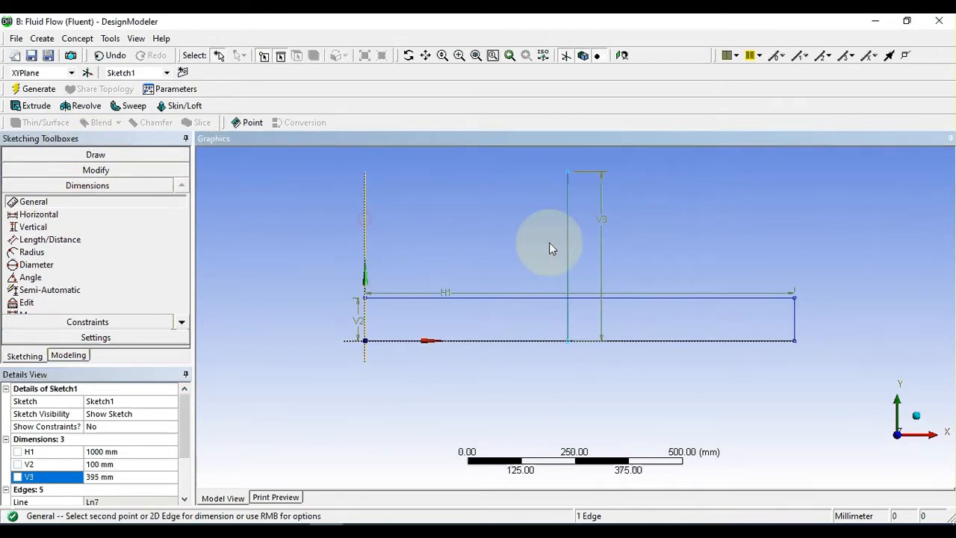
click(569, 236)
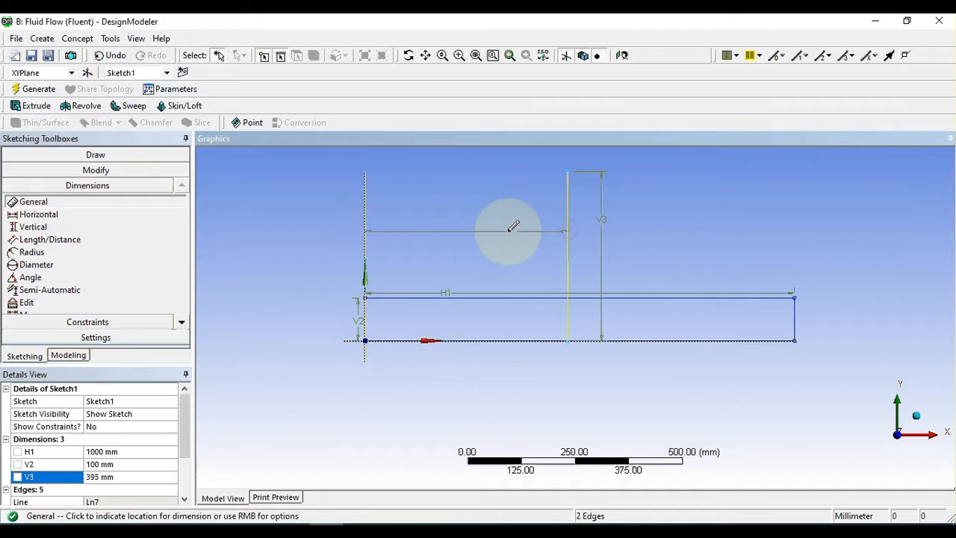
click(456, 227)
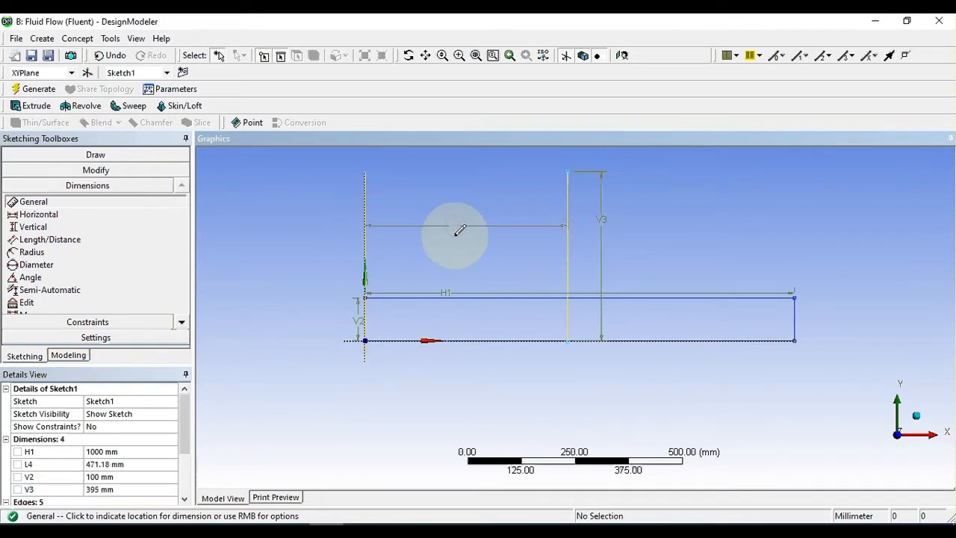
click(97, 466)
text(500)
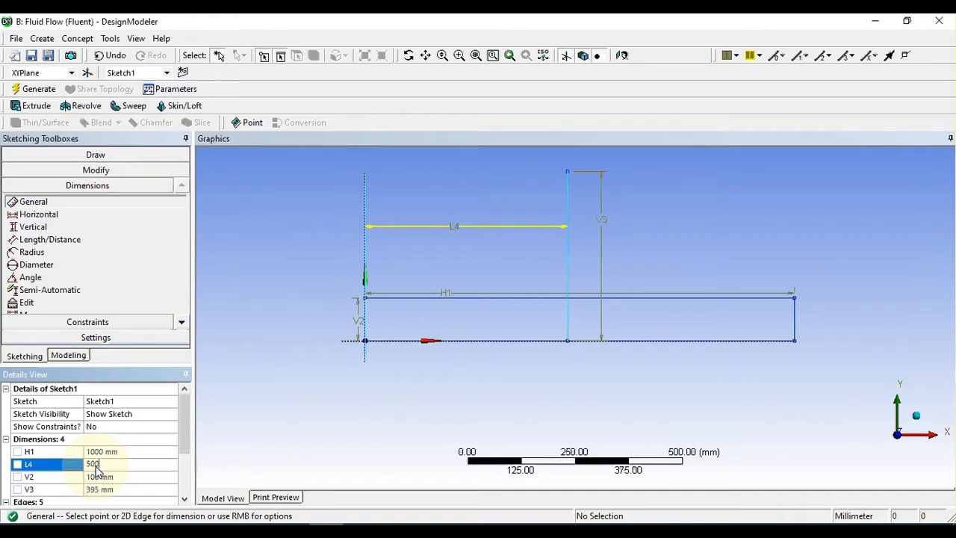
key(Return)
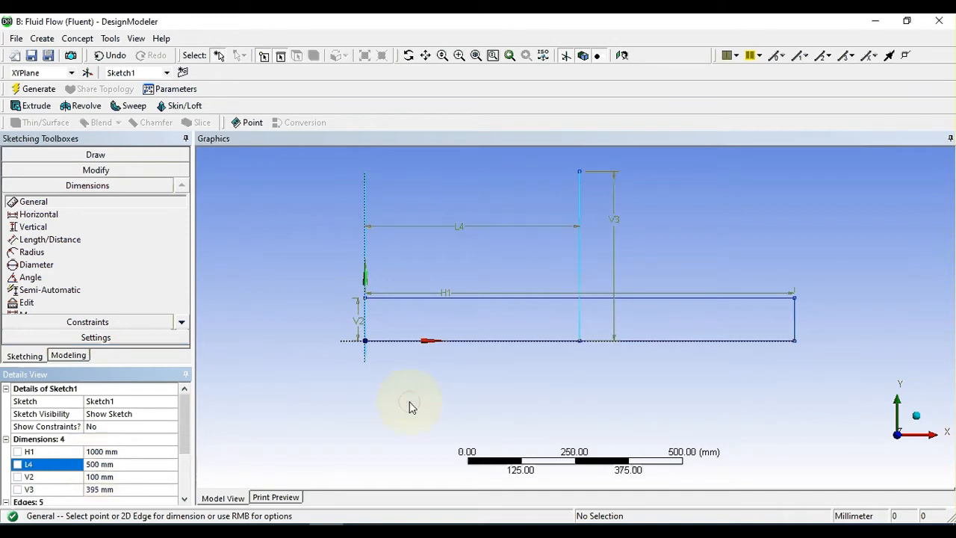
scroll(428, 398, up, 1)
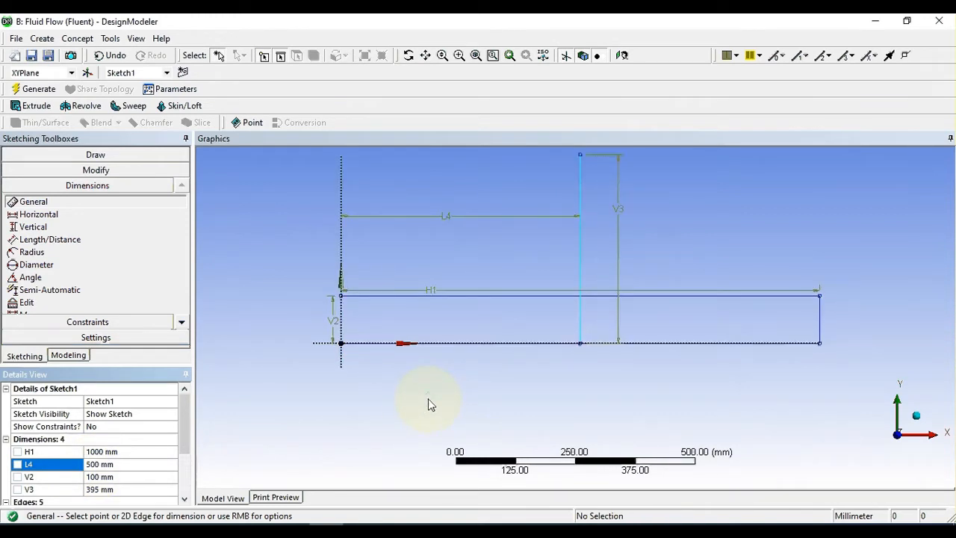
scroll(428, 399, down, 3)
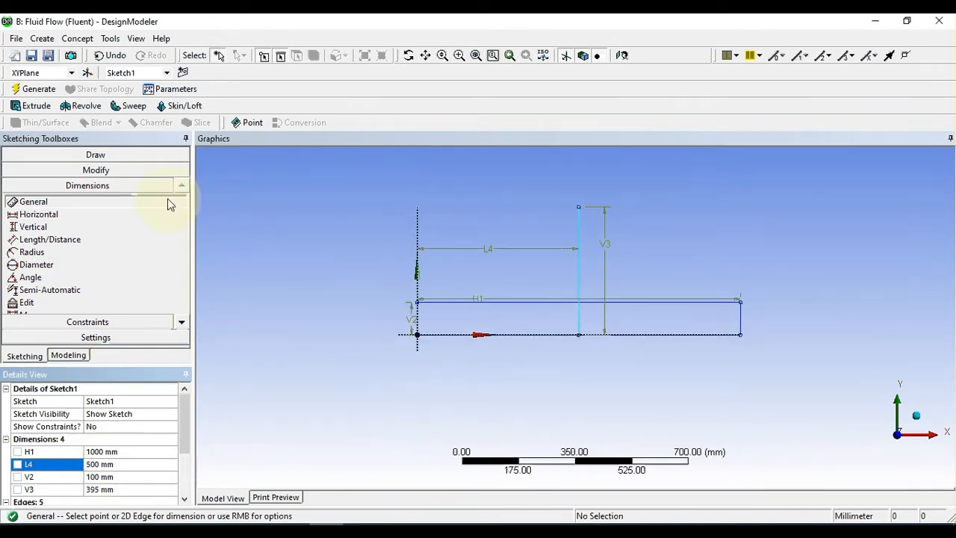
Step: Draw a sloped line from the rectangle's upper corner on the Y axis to the top end of the vertical line
click(94, 155)
click(28, 172)
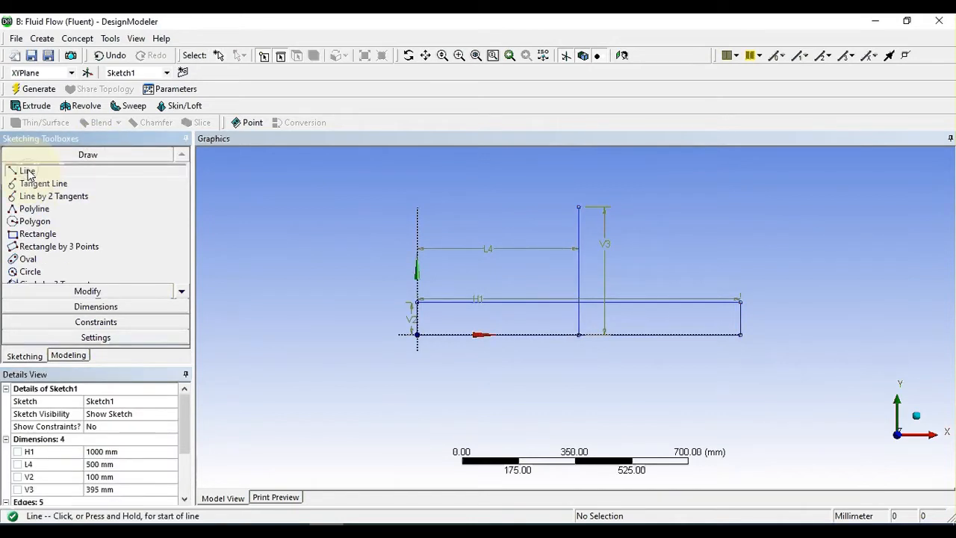
click(418, 300)
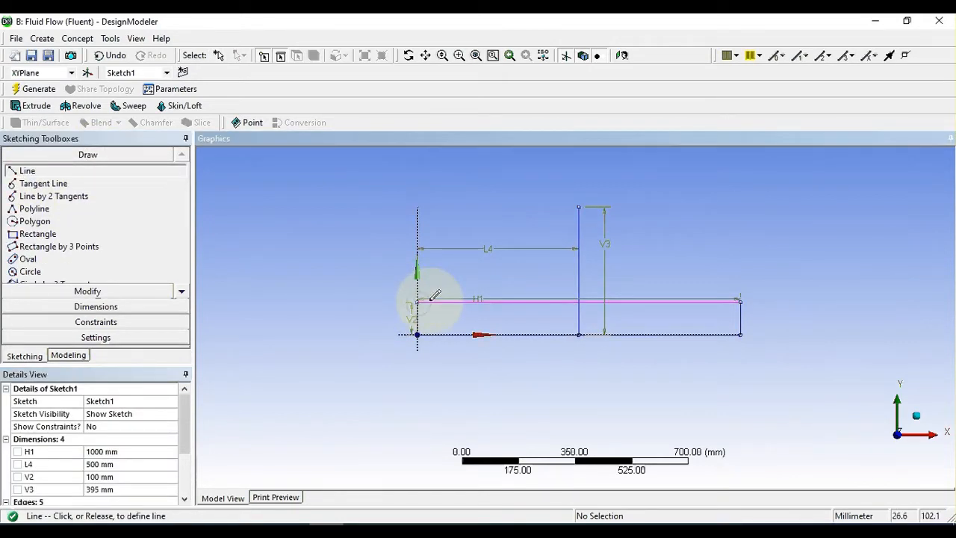
click(579, 204)
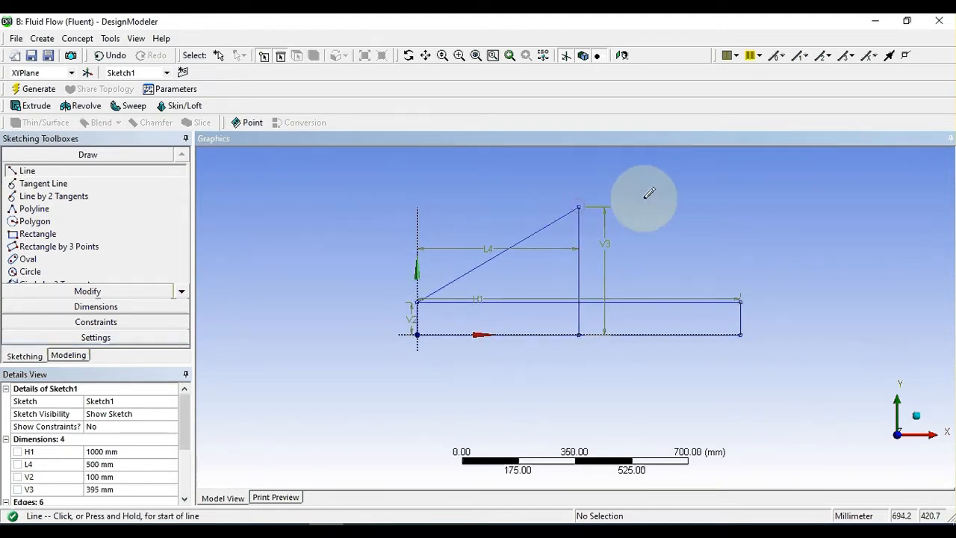
click(579, 204)
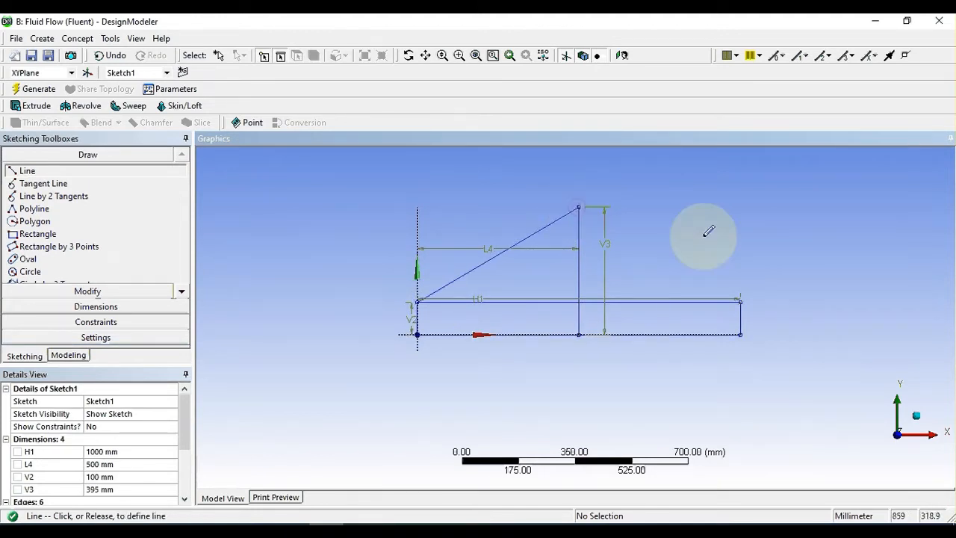
click(741, 299)
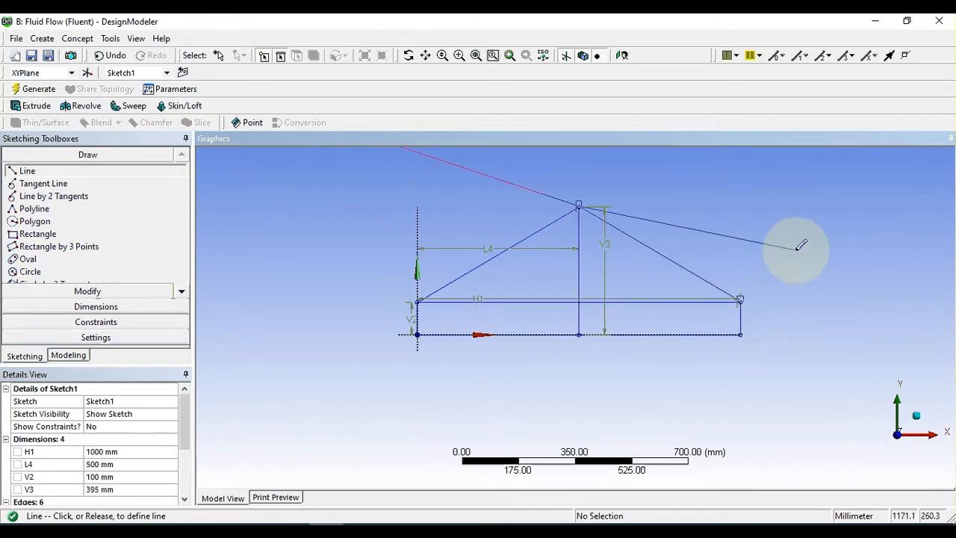
key(Escape)
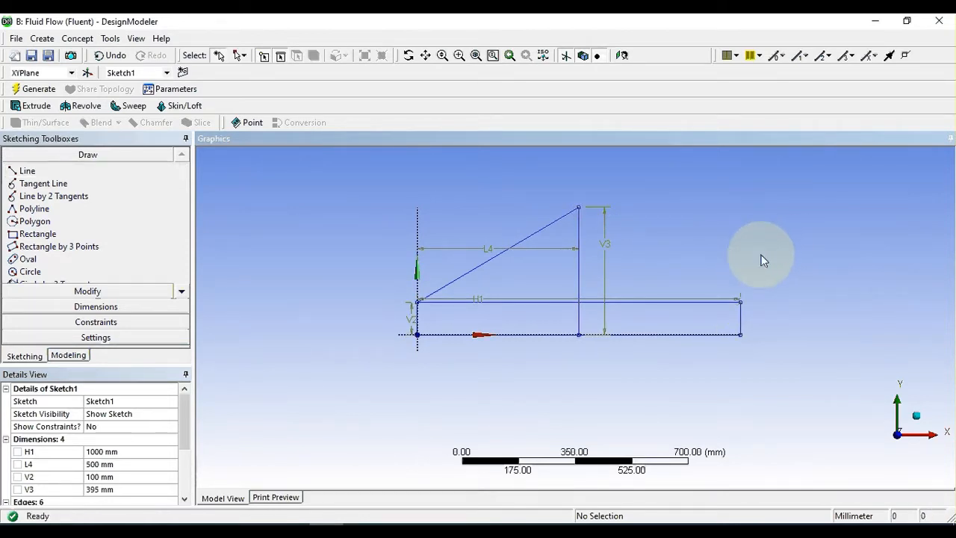
Step: Draw a second sloped line from the top of the vertical line to the rectangle's upper corner farthest from the Y axis
click(41, 174)
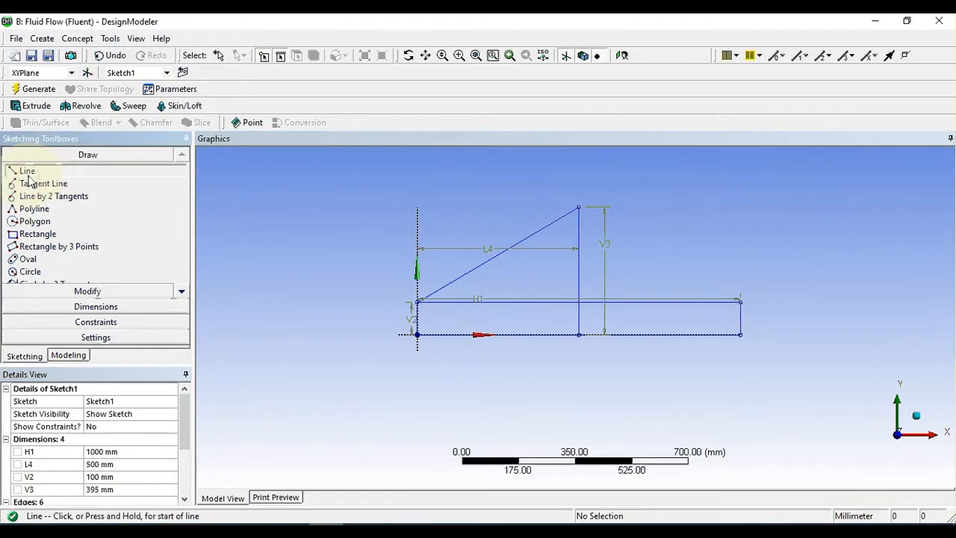
click(580, 204)
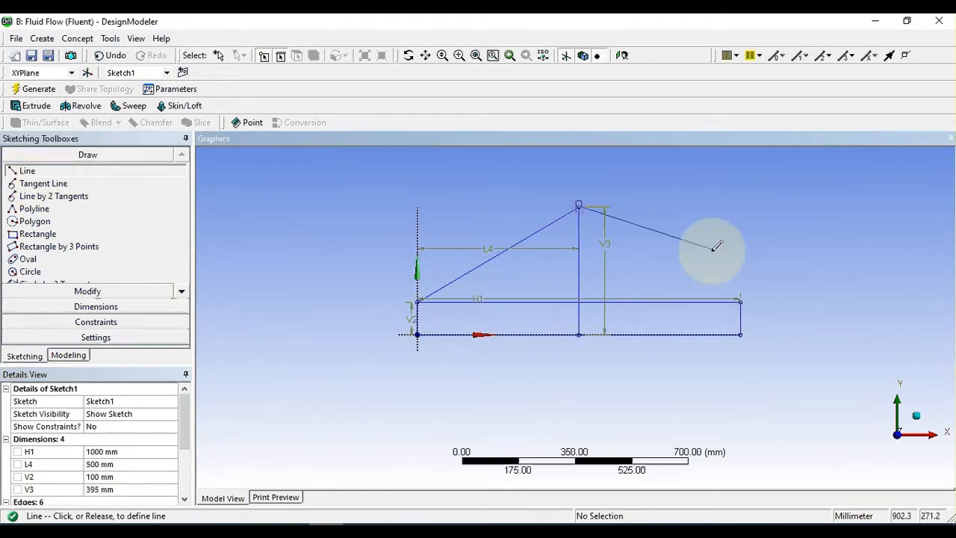
click(740, 300)
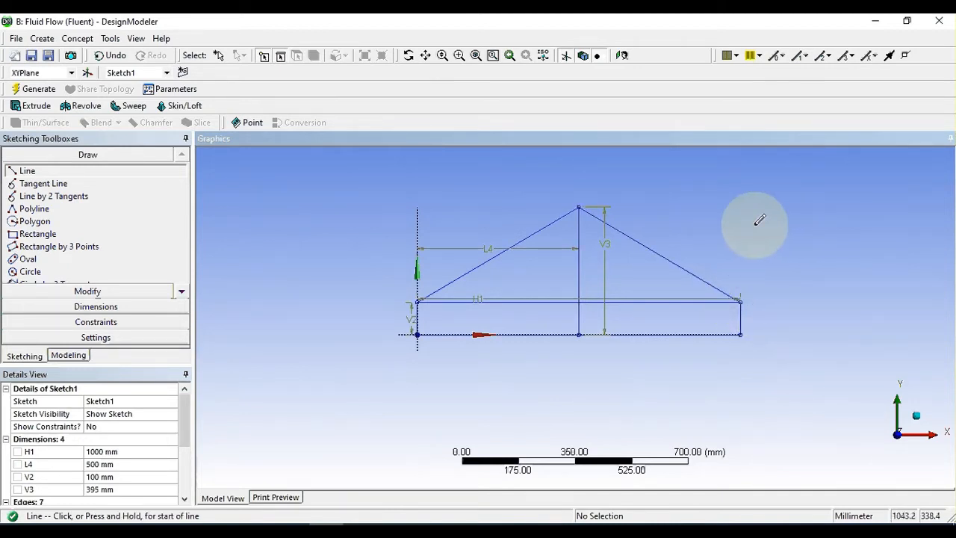
key(Escape)
Step: Delete the central vertical line and the rectangle's upper edge from the sketch
click(579, 266)
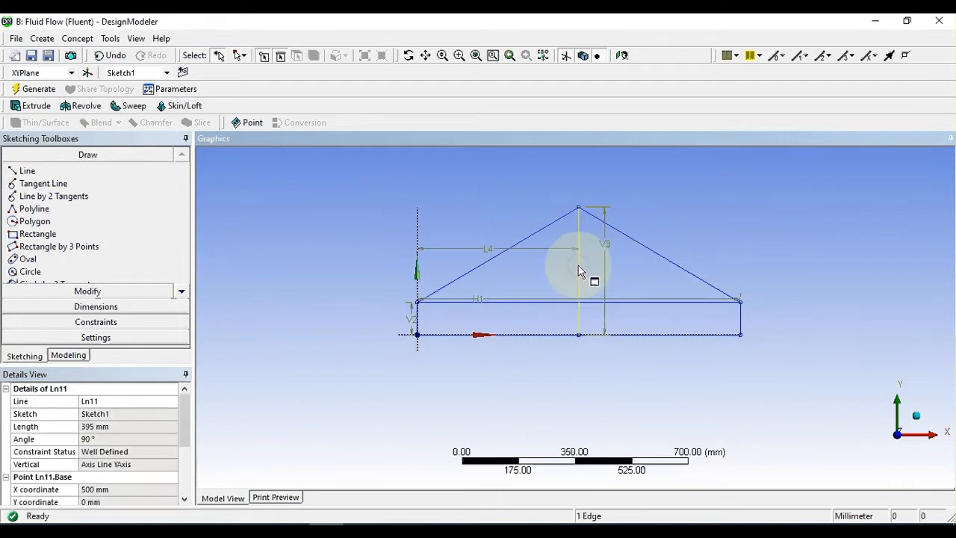
key(Delete)
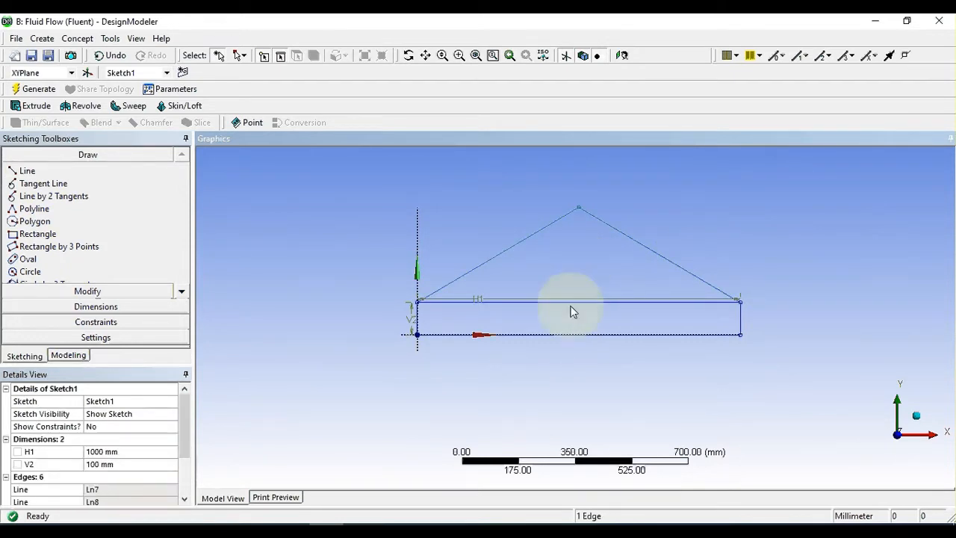
click(571, 301)
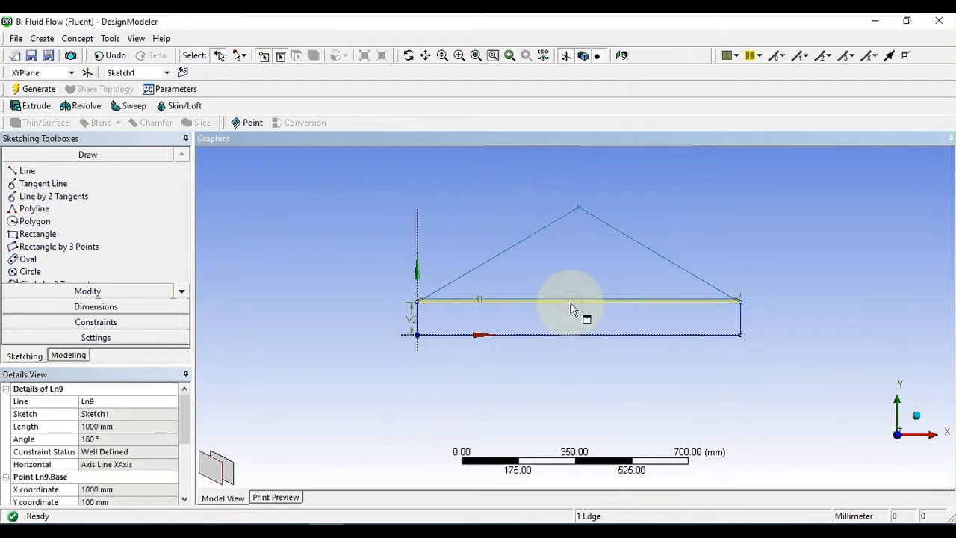
key(Delete)
scroll(781, 234, down, 2)
scroll(781, 234, up, 5)
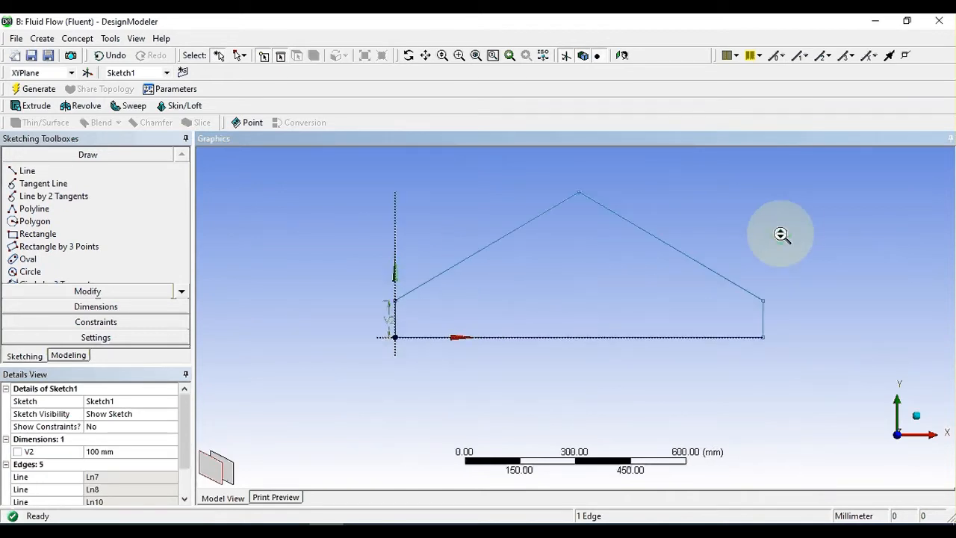
scroll(780, 234, down, 2)
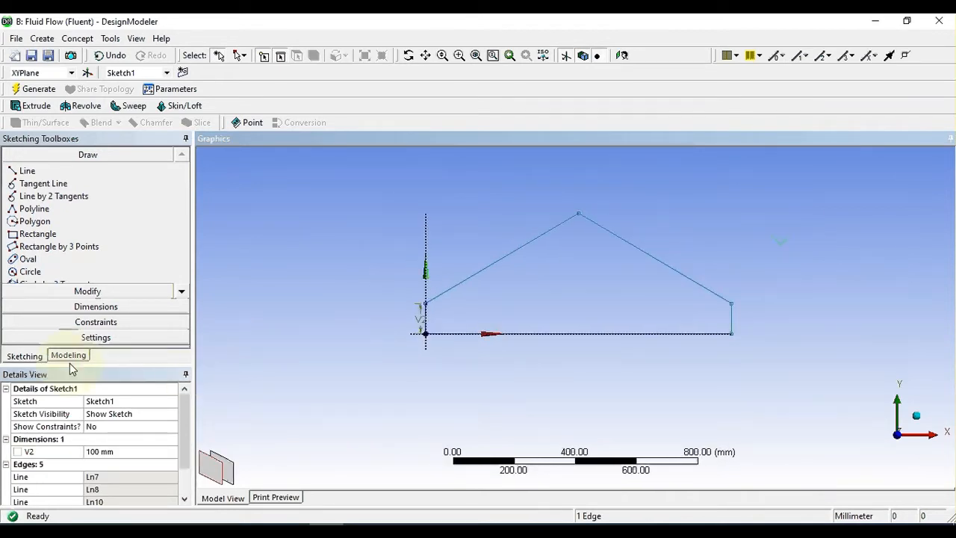
Step: Extrude Sketch1 as Add Material to a fixed depth of 1000 mm and generate the solid
click(68, 356)
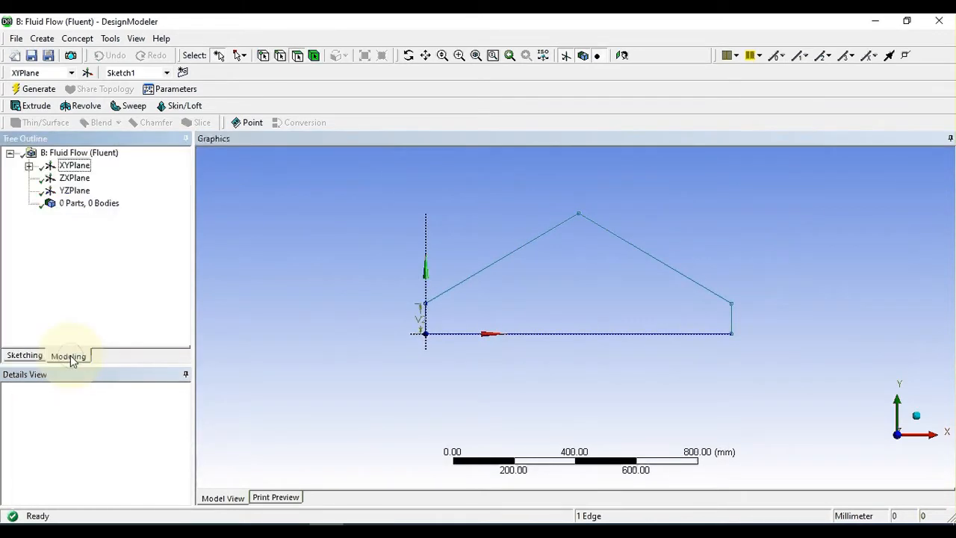
click(37, 106)
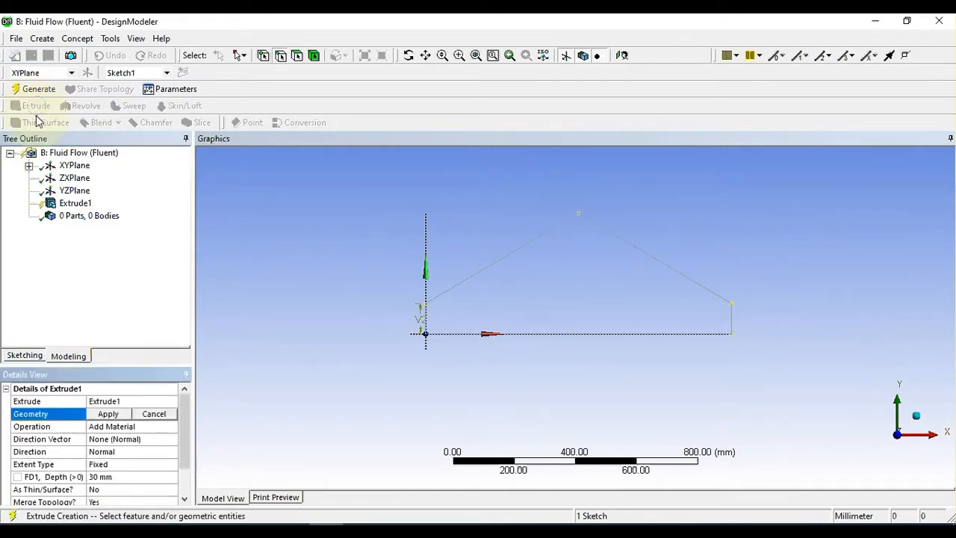
click(106, 414)
click(118, 479)
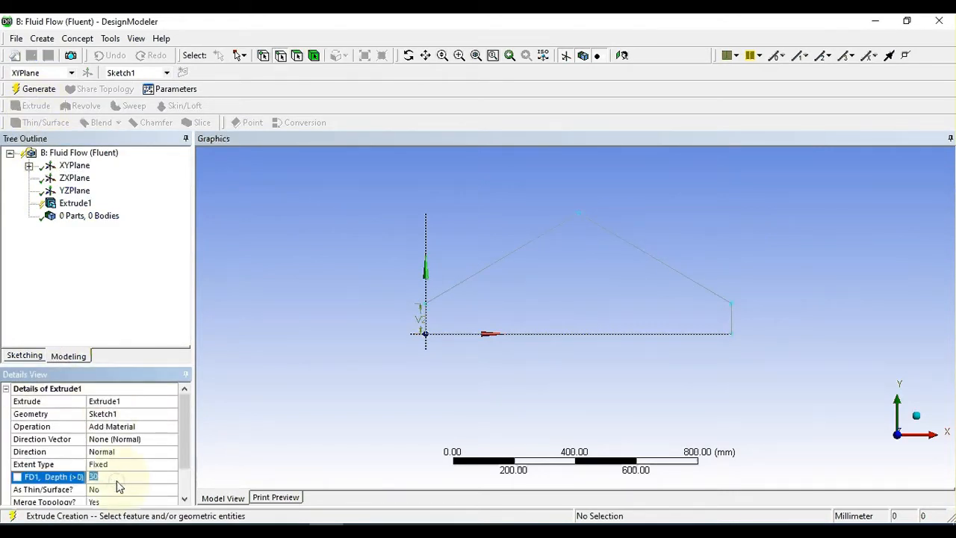
text(1000)
click(312, 360)
click(35, 89)
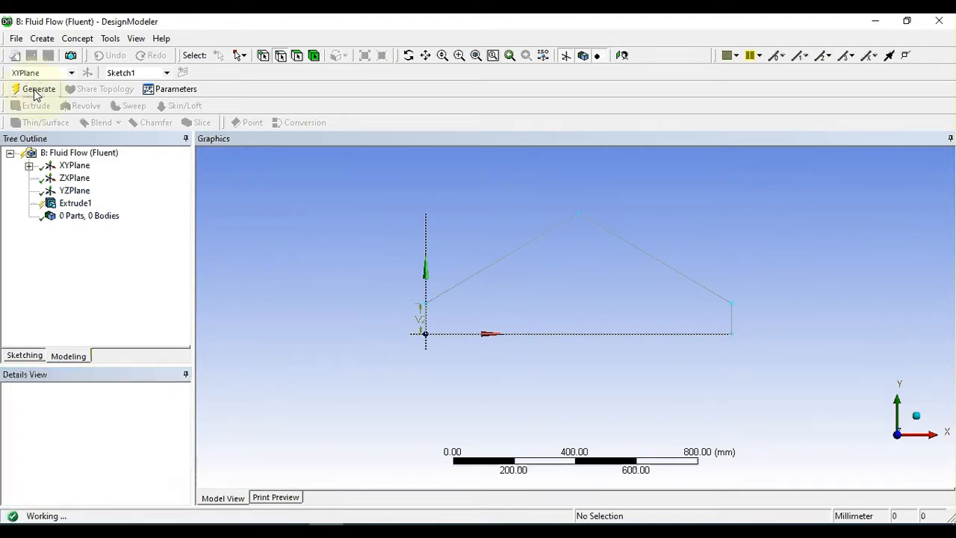
Step: Examine the extruded solid's sloped faces and both ends from several angles
middle_drag(598, 232, 732, 241)
click(408, 55)
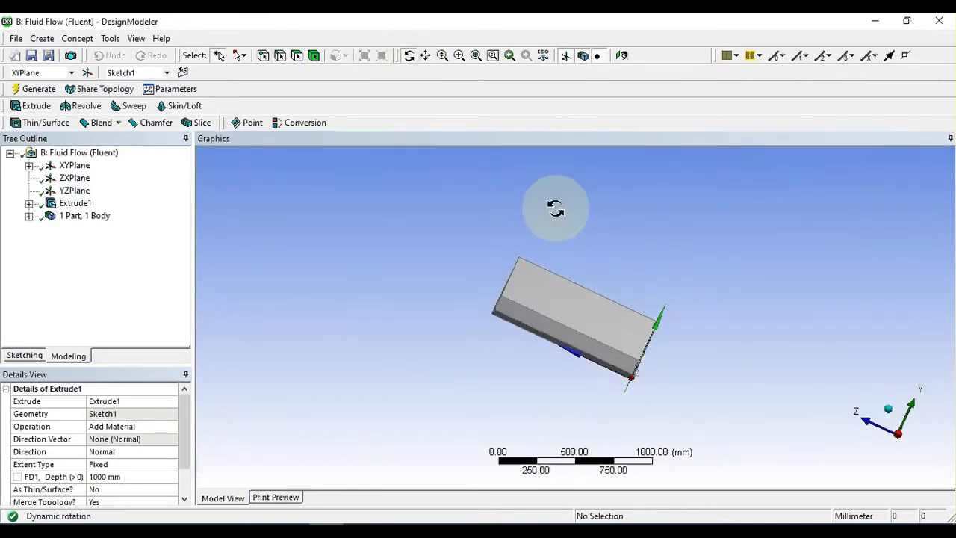
drag(555, 207, 715, 241)
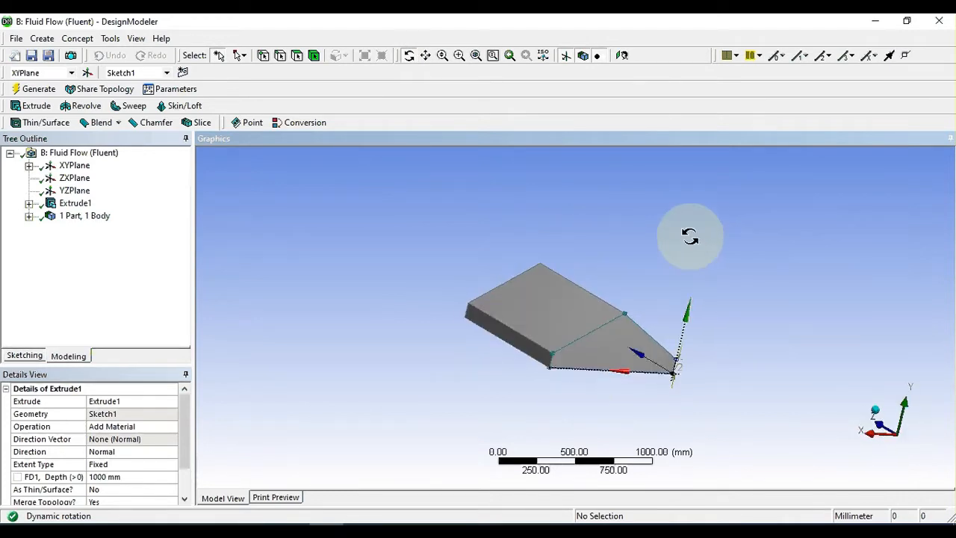
scroll(662, 299, up, 5)
scroll(665, 305, down, 2)
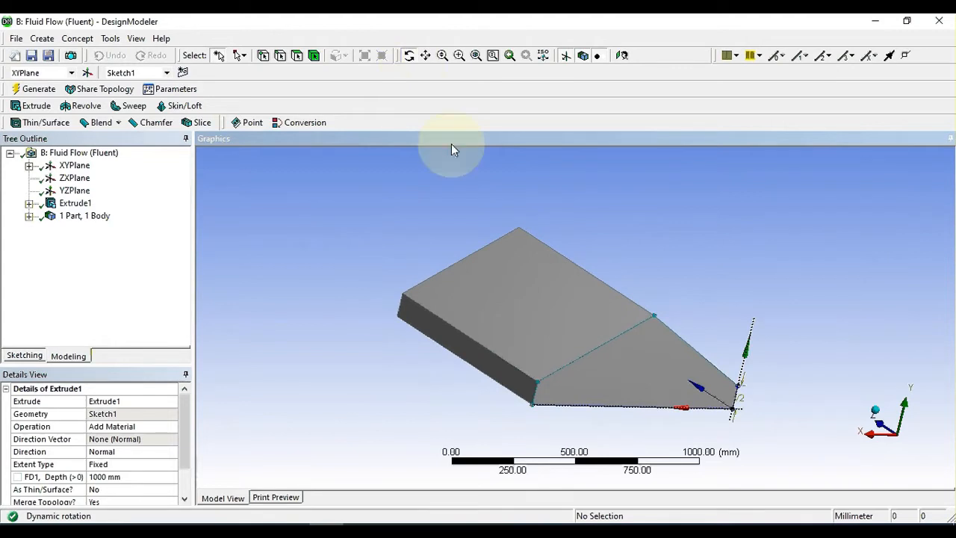
drag(588, 234, 689, 319)
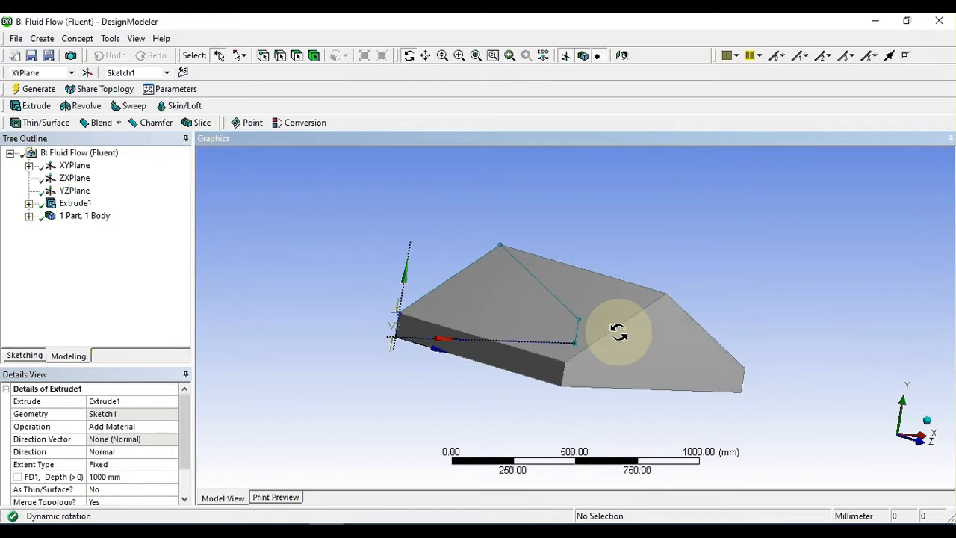
Step: Create a new plane from XYPlane with an Offset Z transform of 1000 mm and generate it
click(87, 73)
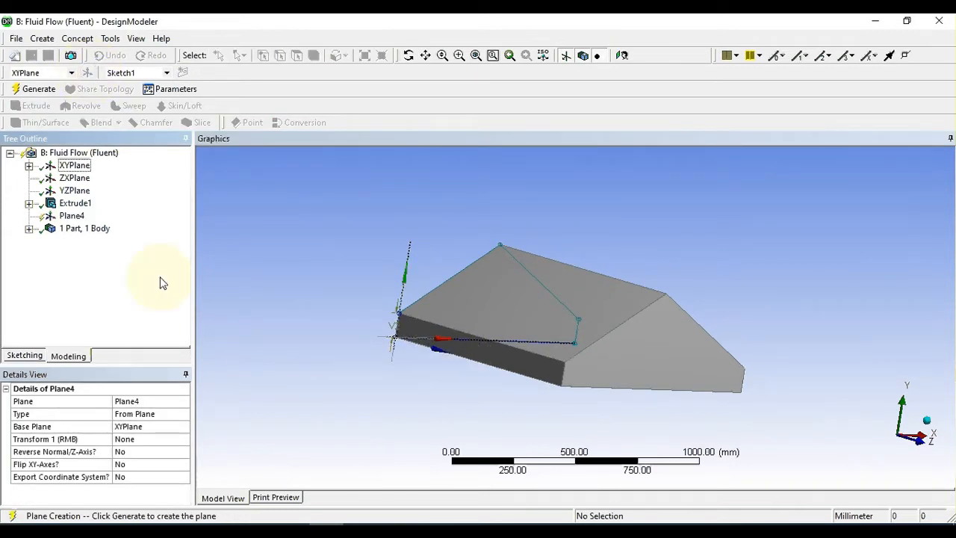
click(164, 439)
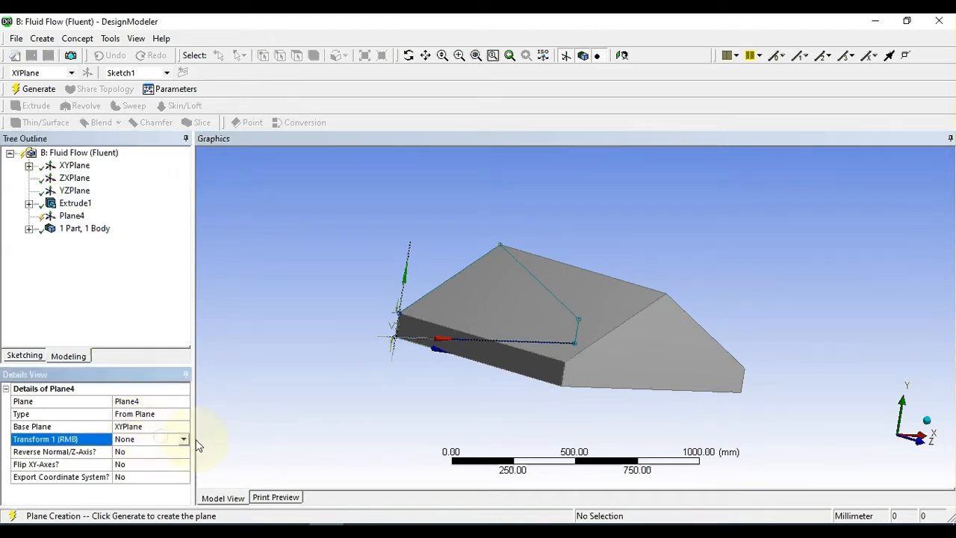
click(183, 439)
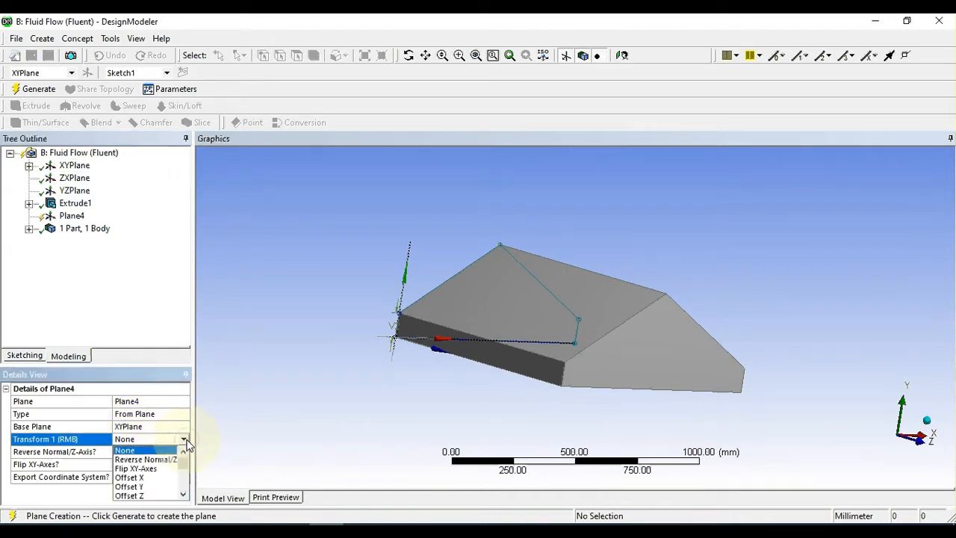
click(142, 495)
click(138, 450)
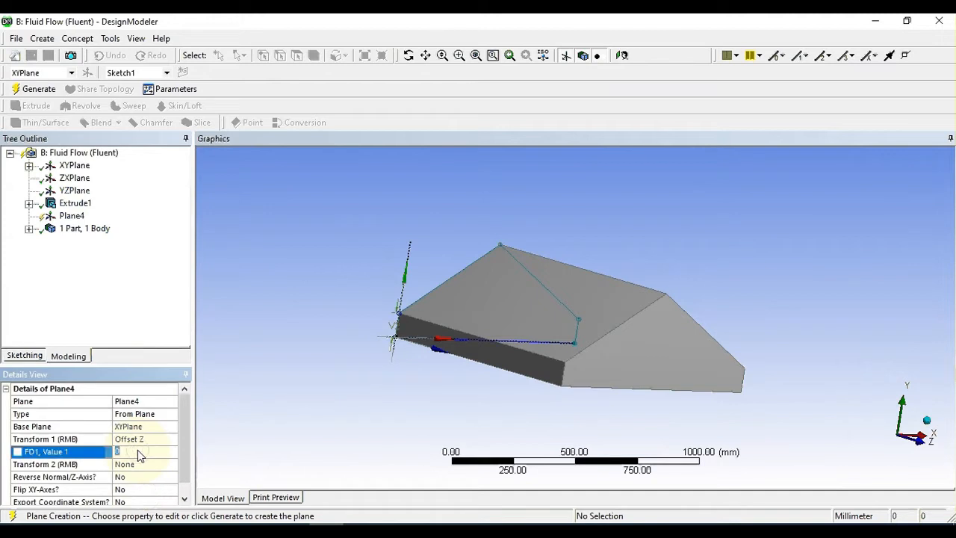
text(1000)
click(320, 354)
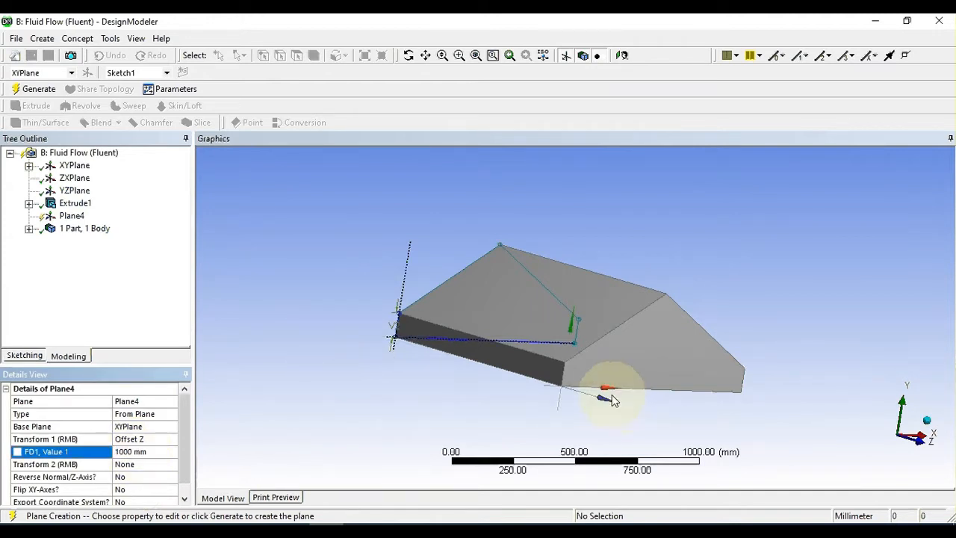
click(31, 90)
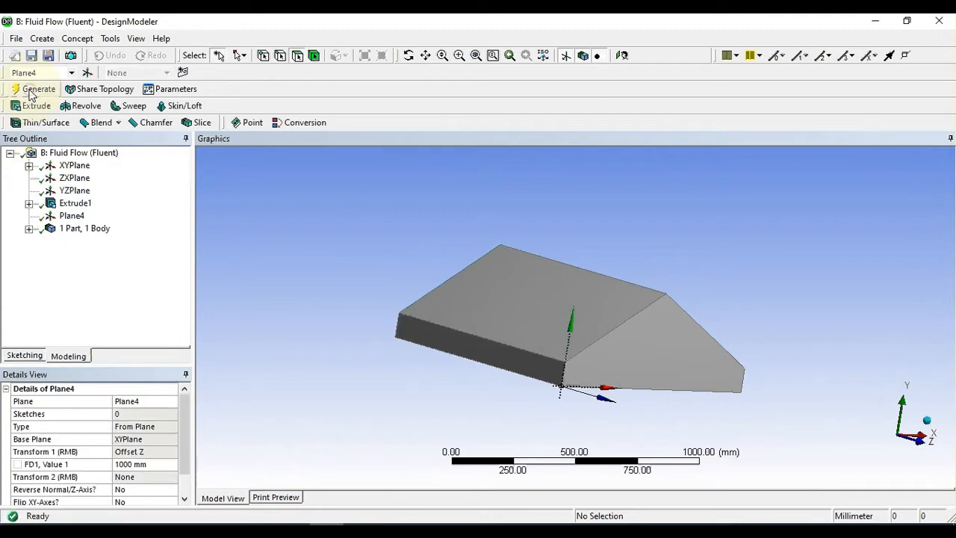
Step: Sketch a vertical line about 247 mm long on Plane4, running upward from the origin along the Y axis
click(24, 354)
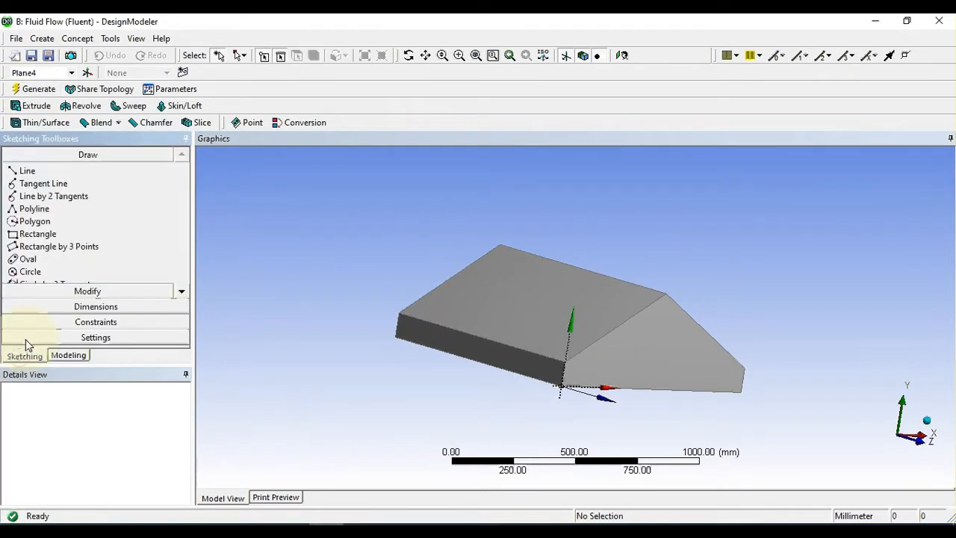
click(71, 72)
click(34, 112)
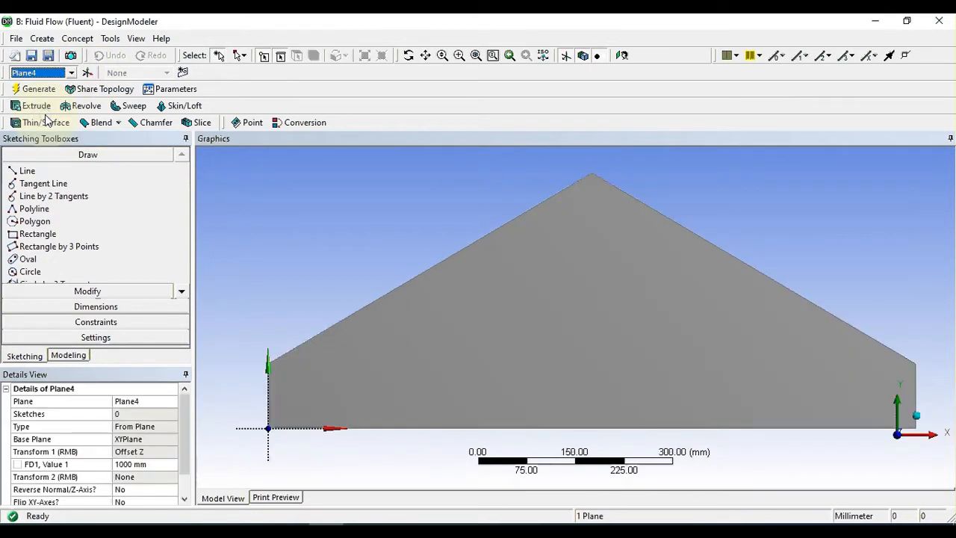
scroll(335, 355, up, 2)
scroll(335, 355, down, 3)
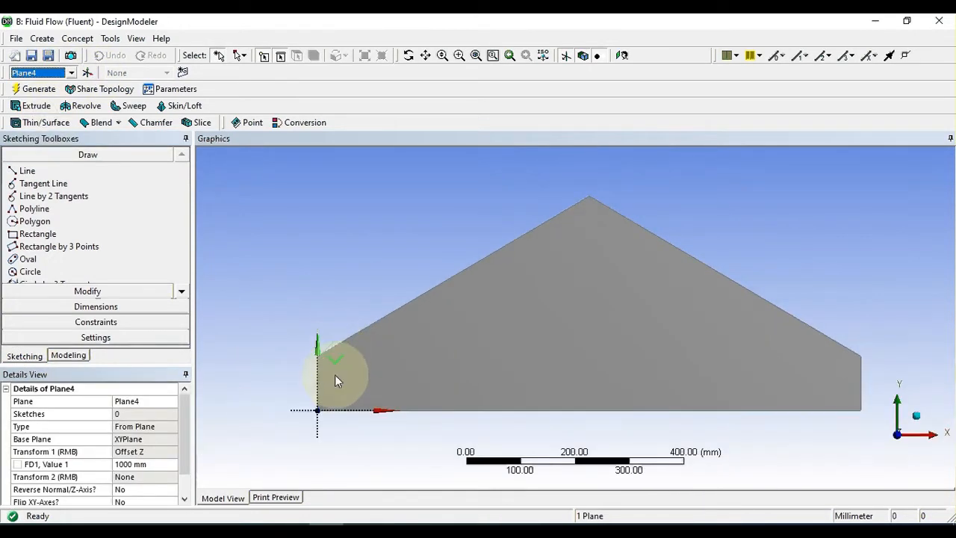
scroll(336, 375, up, 1)
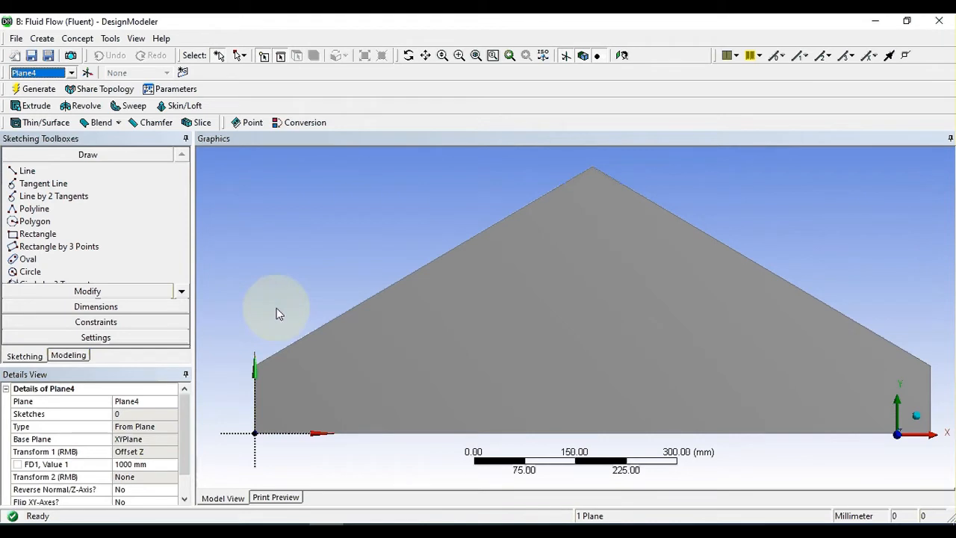
scroll(256, 305, up, 1)
scroll(297, 338, down, 2)
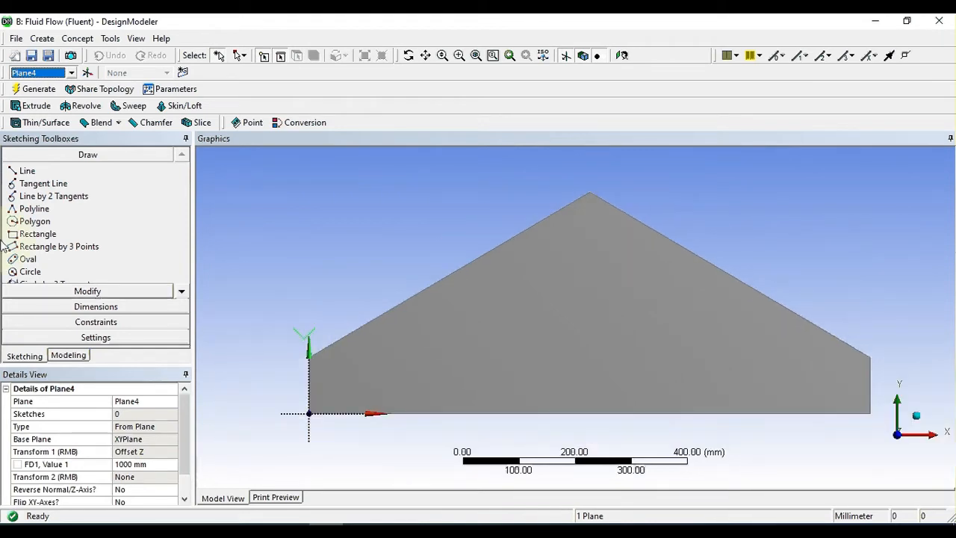
click(26, 172)
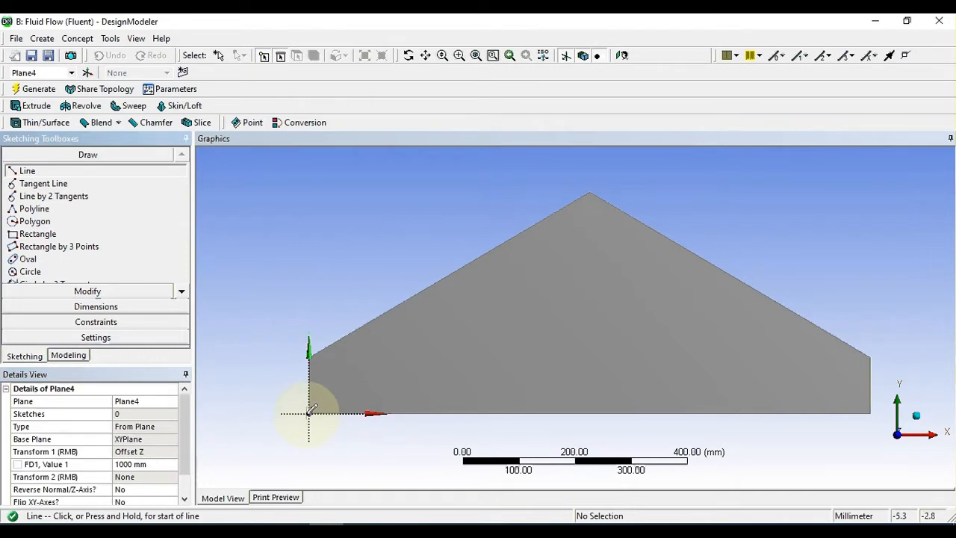
drag(309, 411, 310, 276)
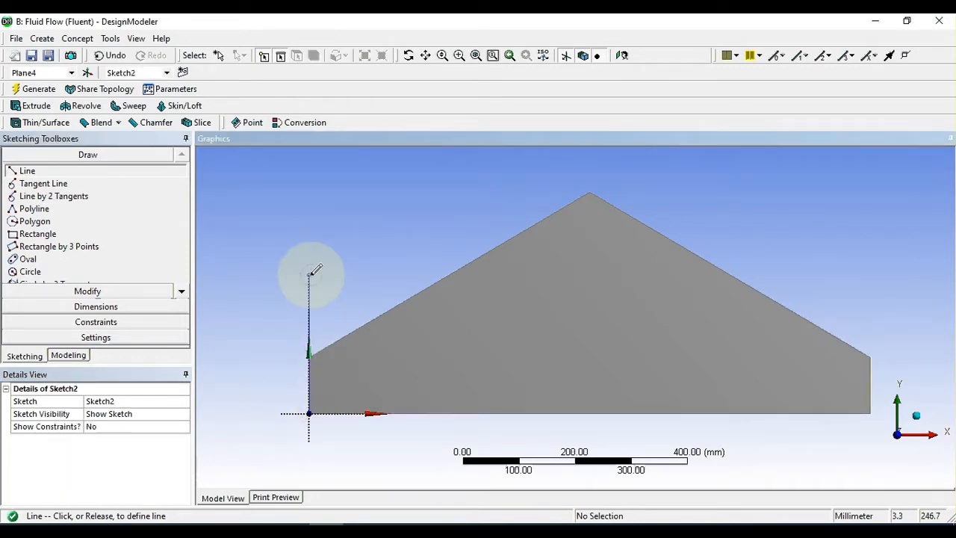
Step: Dimension the vertical line's length and set it to 100 mm
click(112, 310)
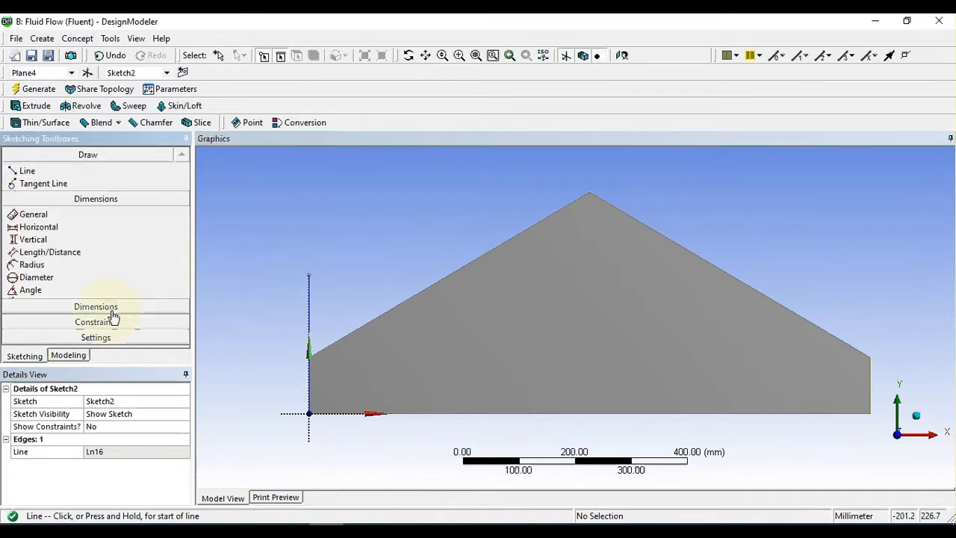
click(310, 308)
click(265, 303)
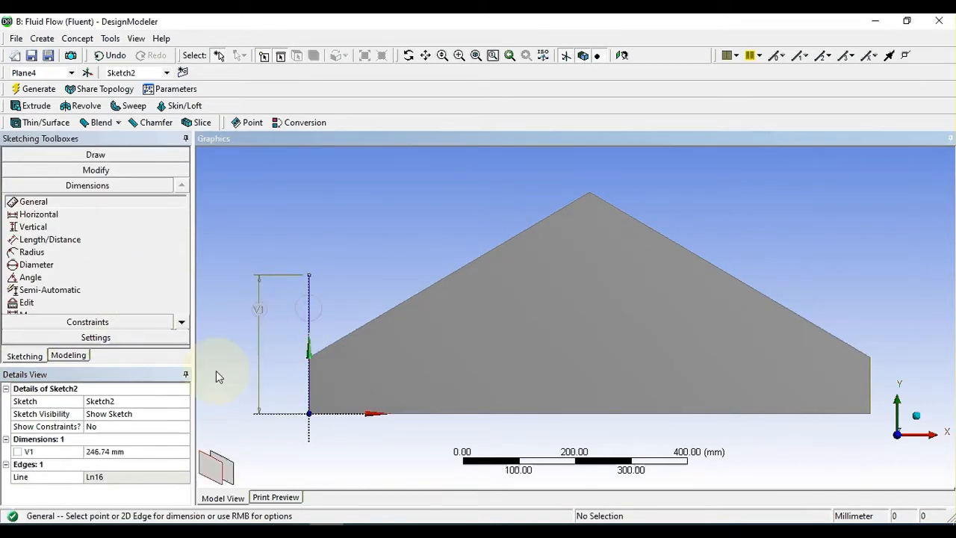
click(106, 454)
text(100)
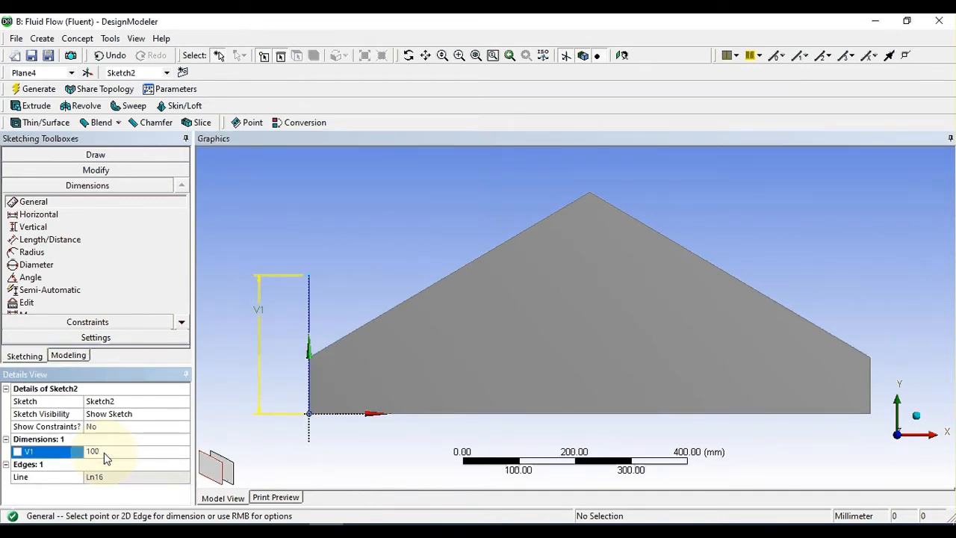
click(332, 236)
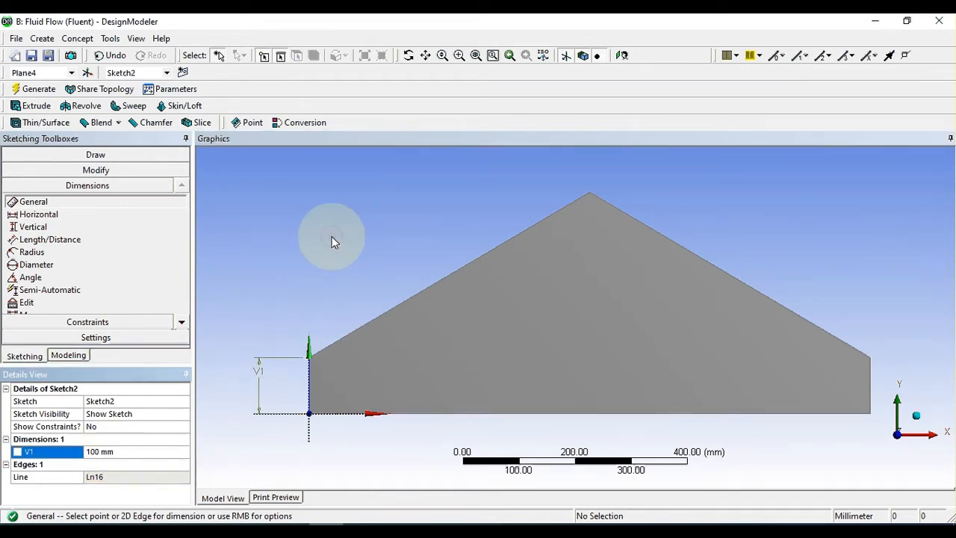
Step: Draw a rectangle about 45 mm wide and 40 mm high inside the end face, starting at the vertical line's upper endpoint
click(94, 154)
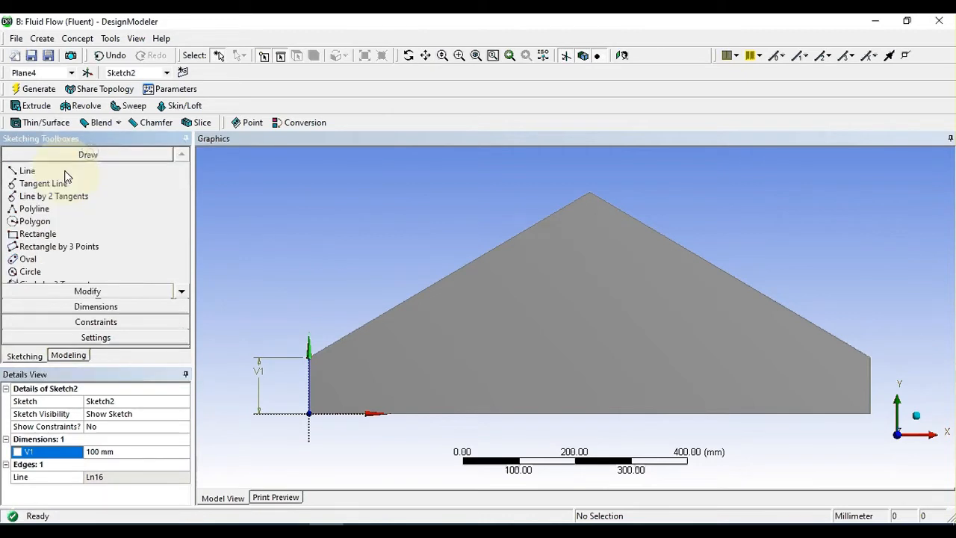
click(47, 238)
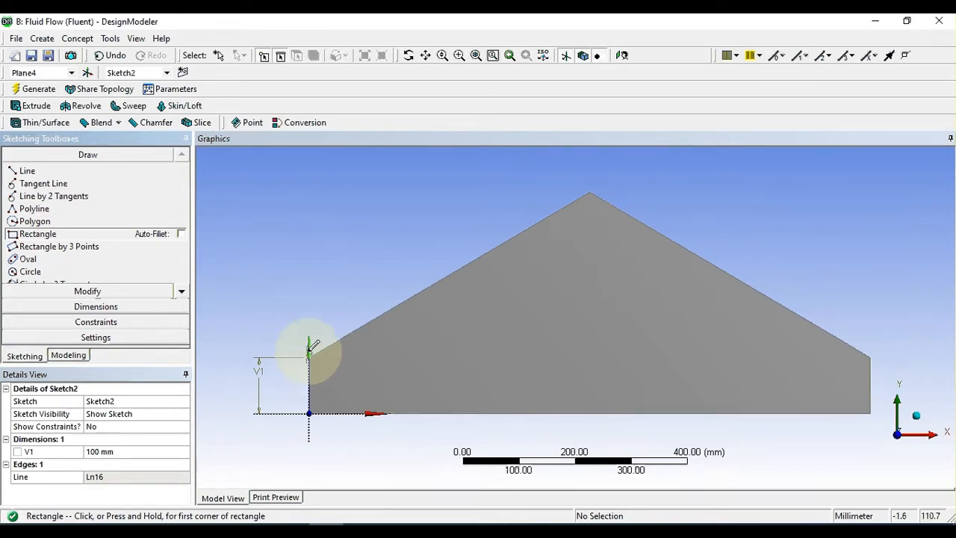
scroll(309, 352, up, 2)
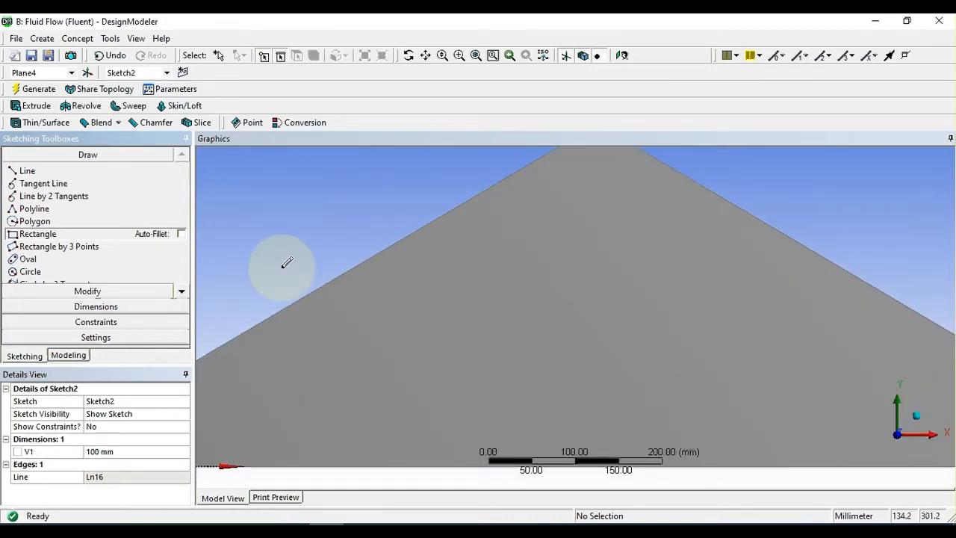
key(Escape)
ctrl+middle_drag(293, 257, 519, 186)
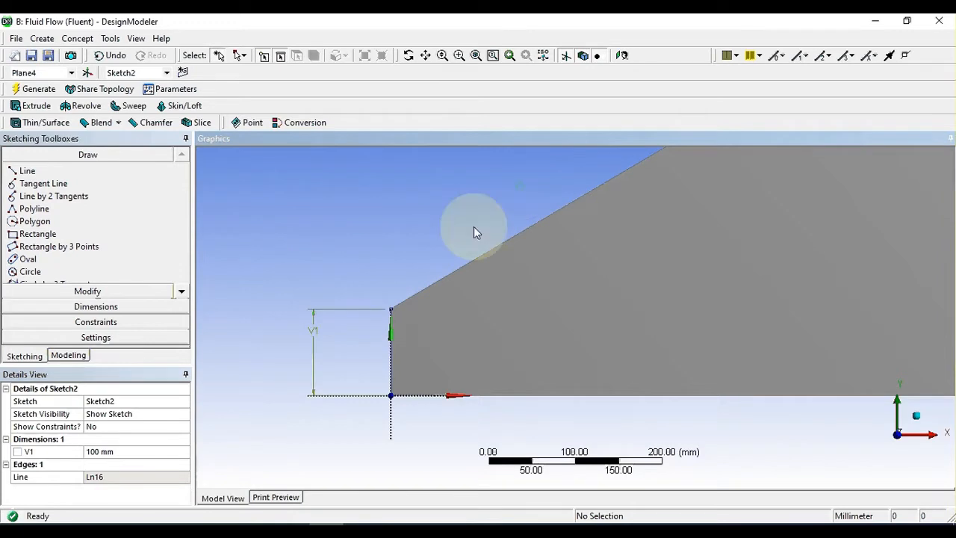
scroll(472, 226, up, 2)
ctrl+middle_drag(384, 290, 471, 279)
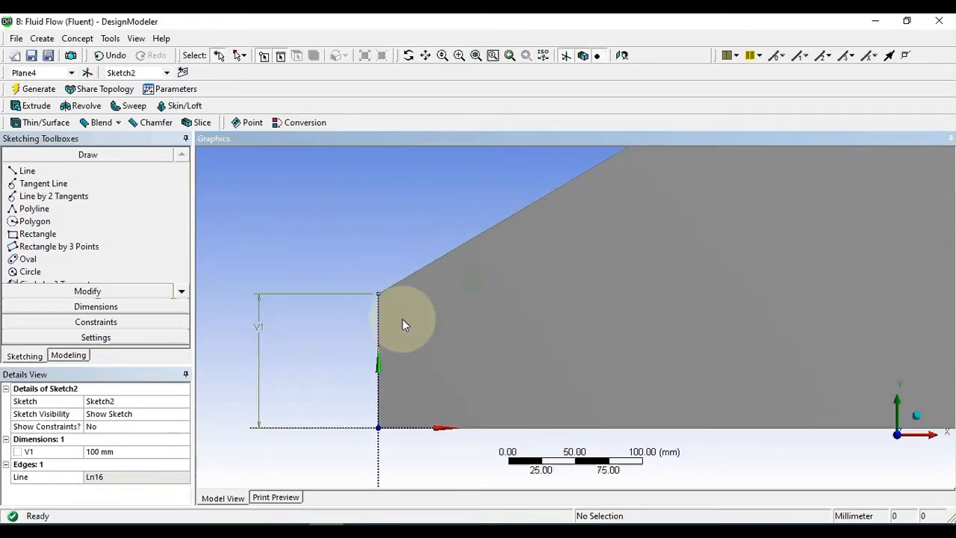
mouse_move(402, 321)
ctrl+middle_down()
mouse_move(416, 277)
mouse_move(426, 297)
mouse_move(399, 294)
mouse_move(408, 304)
ctrl+middle_up()
scroll(427, 291, up, 1)
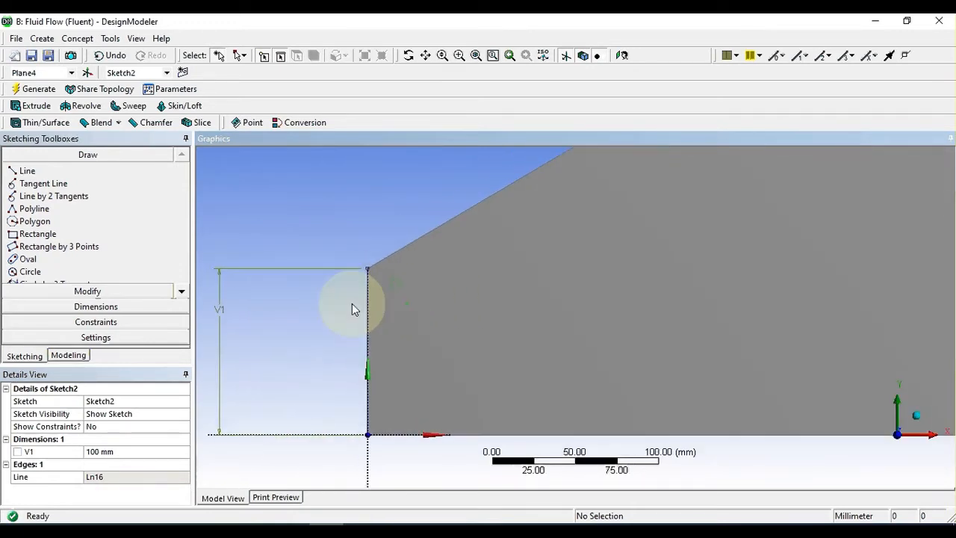
click(37, 235)
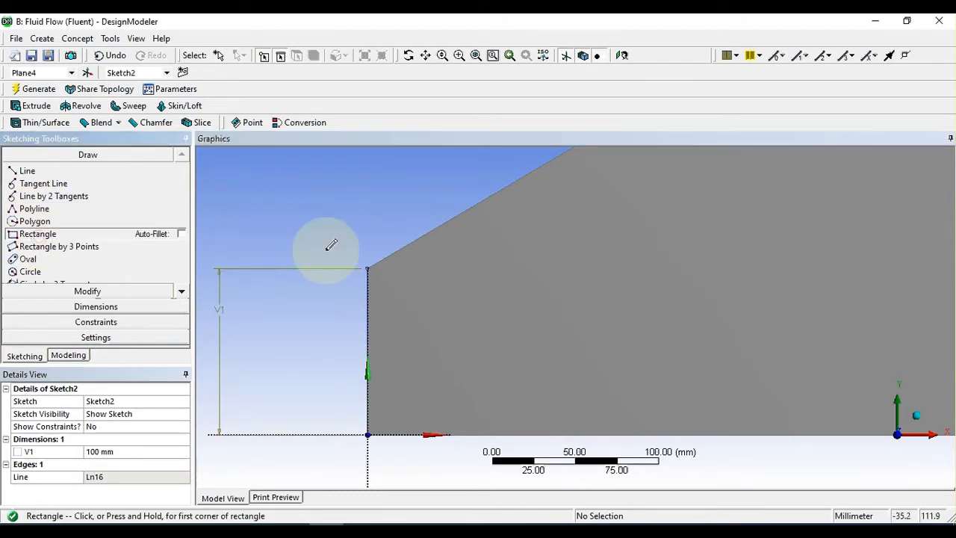
click(367, 266)
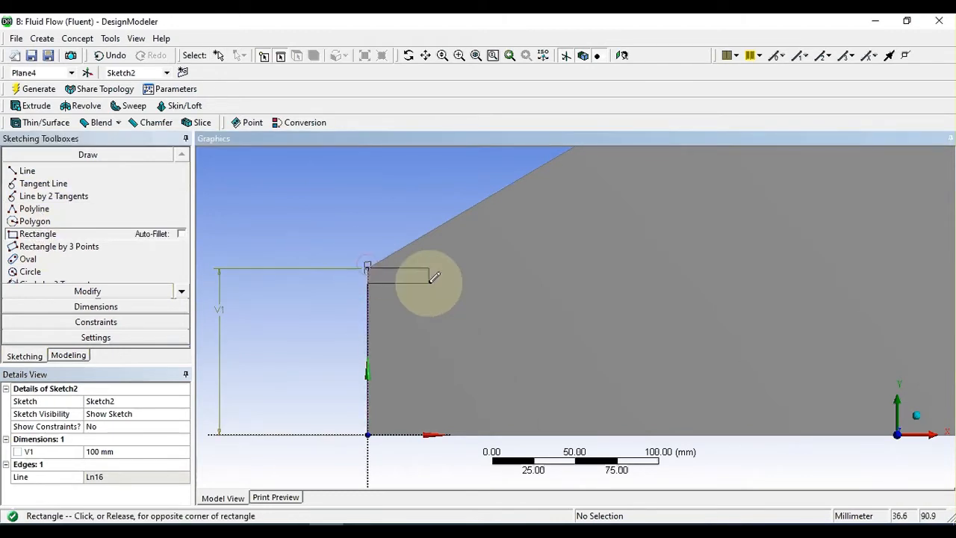
click(443, 332)
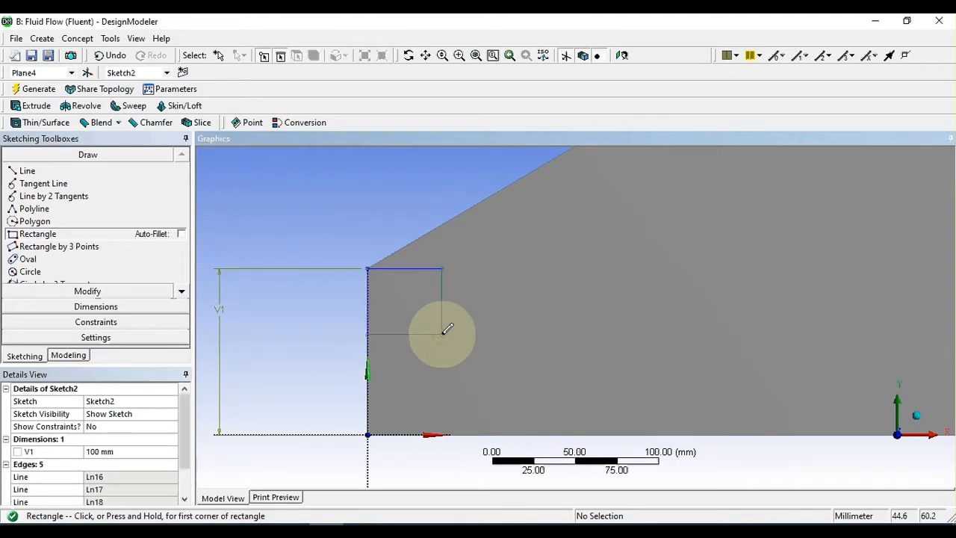
Step: Add a horizontal dimension to the rectangle's upper edge and a vertical dimension to its right edge
click(96, 306)
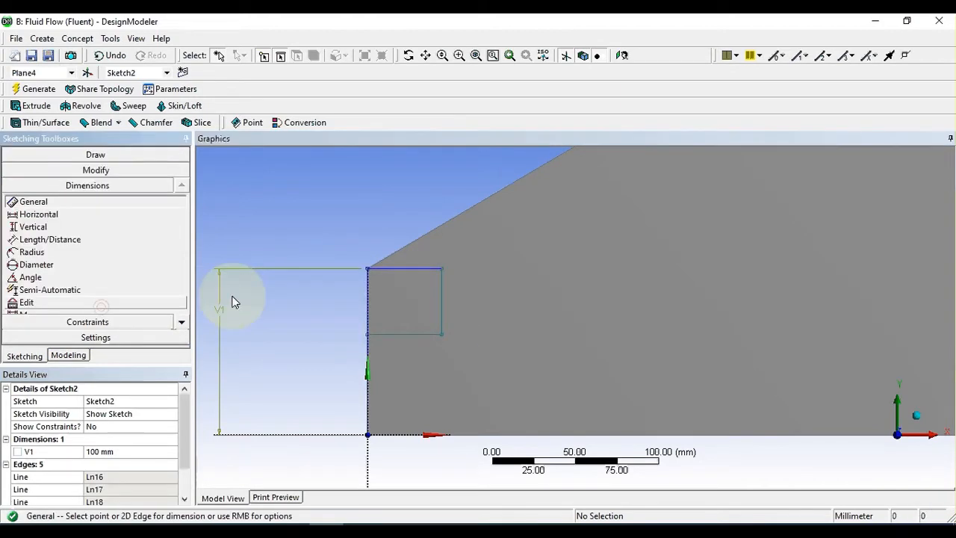
click(416, 268)
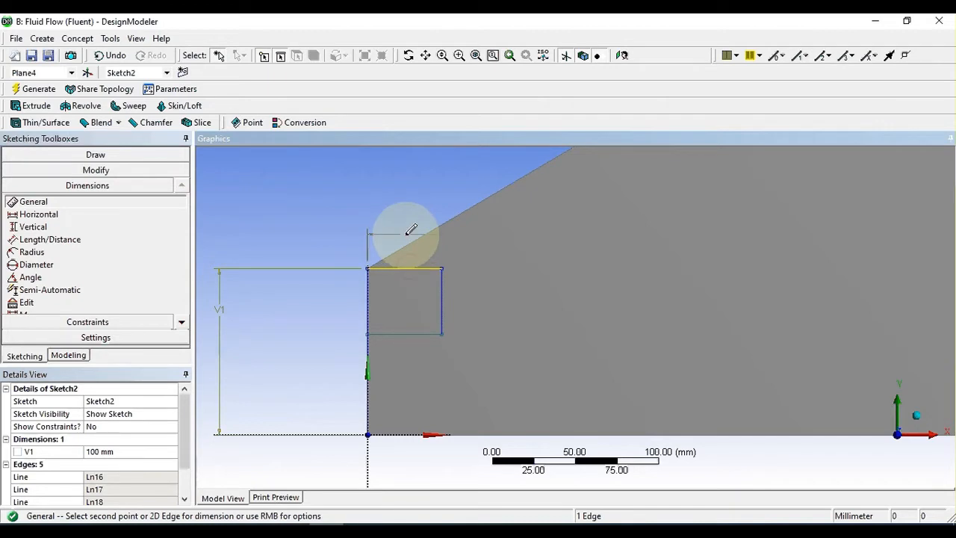
click(409, 231)
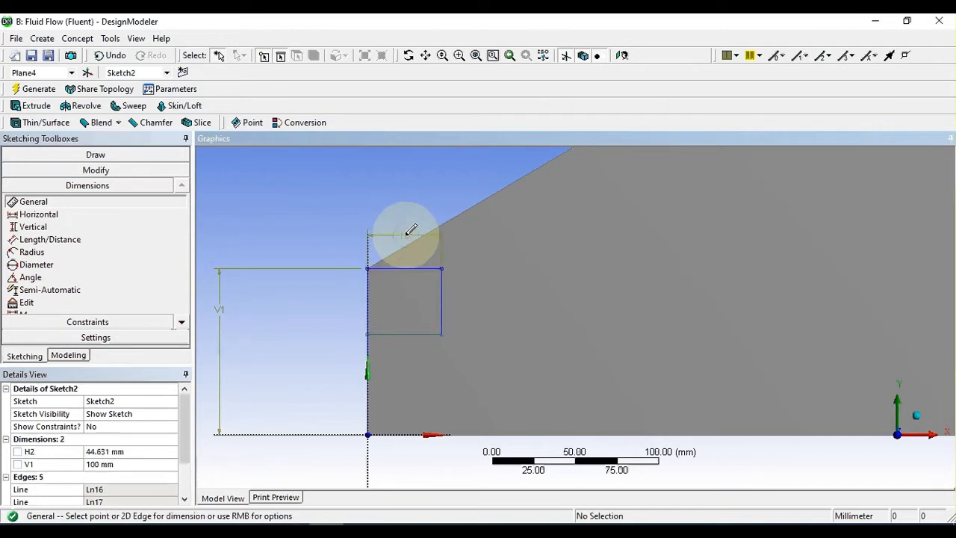
click(444, 309)
click(474, 302)
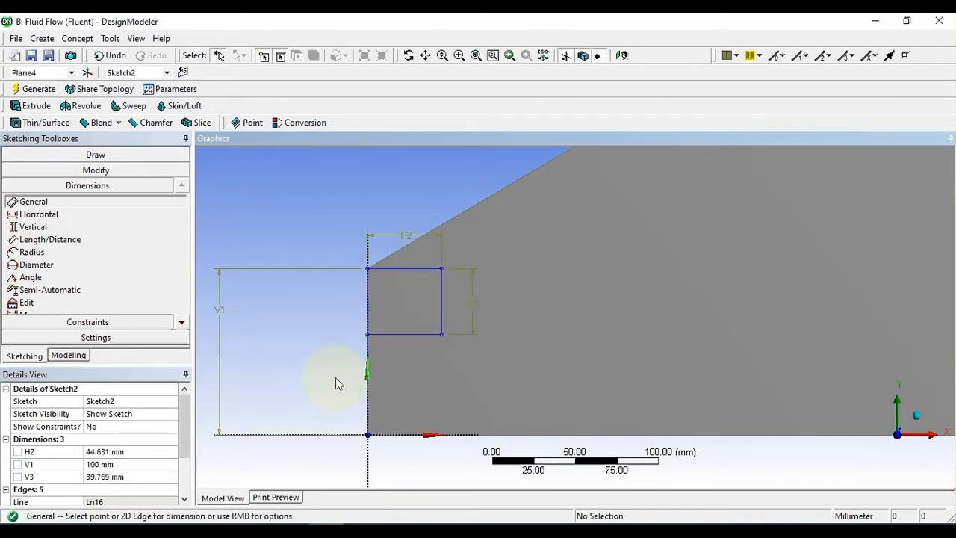
Step: Set both the width and the height of the rectangle to 40 mm
click(121, 452)
text(40)
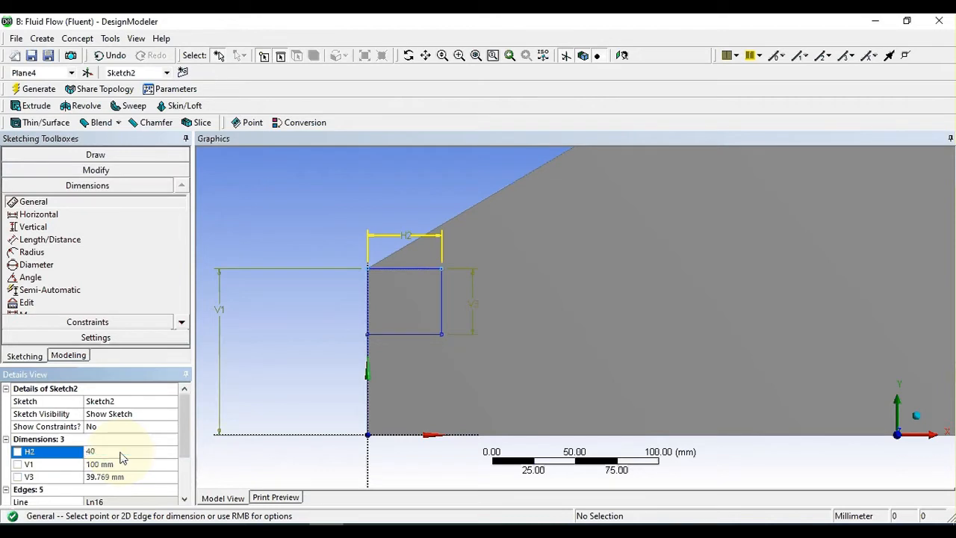
click(252, 376)
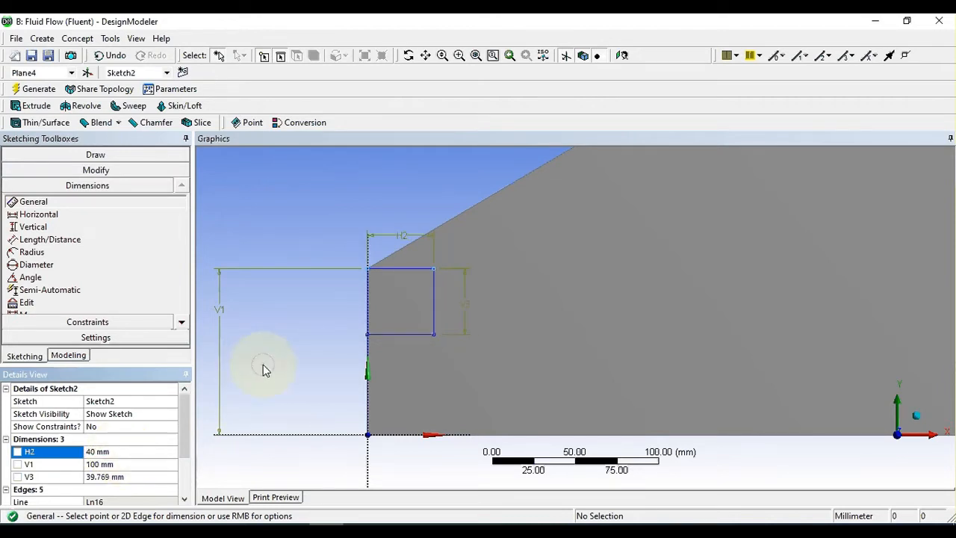
click(116, 477)
text(40)
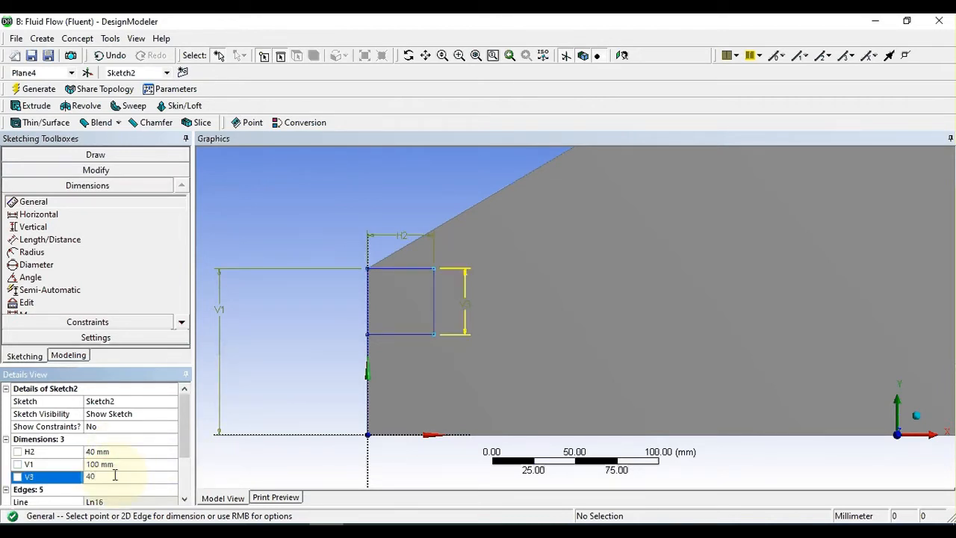
click(300, 196)
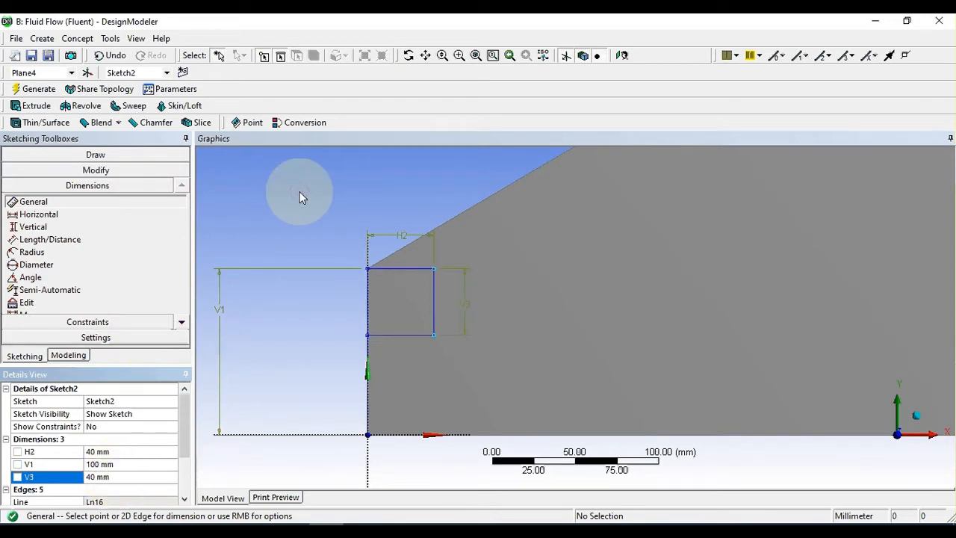
Step: Draw a vertical line about 31 mm down from the square's upper edge and a horizontal line about 30 mm from its lower end to the axis
scroll(315, 336, up, 1)
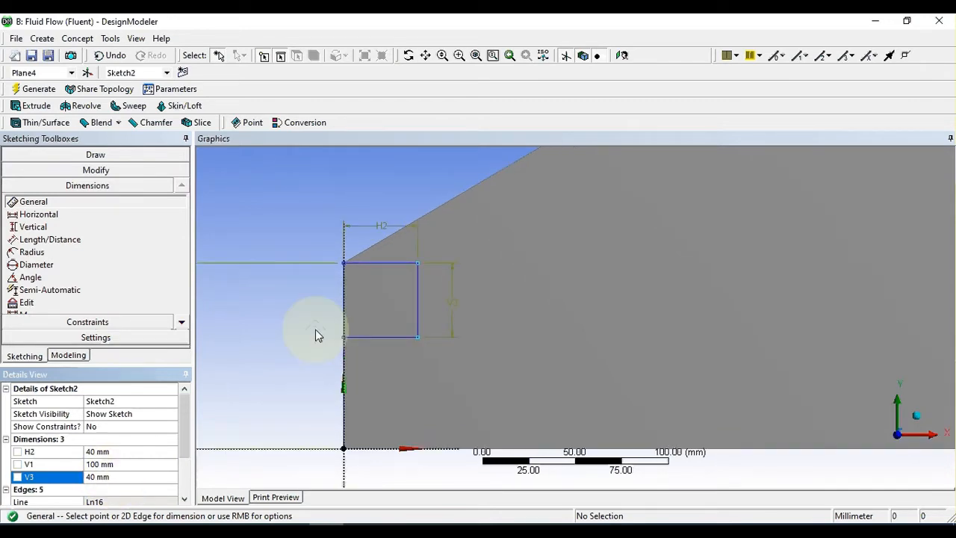
scroll(315, 335, up, 1)
scroll(315, 332, down, 2)
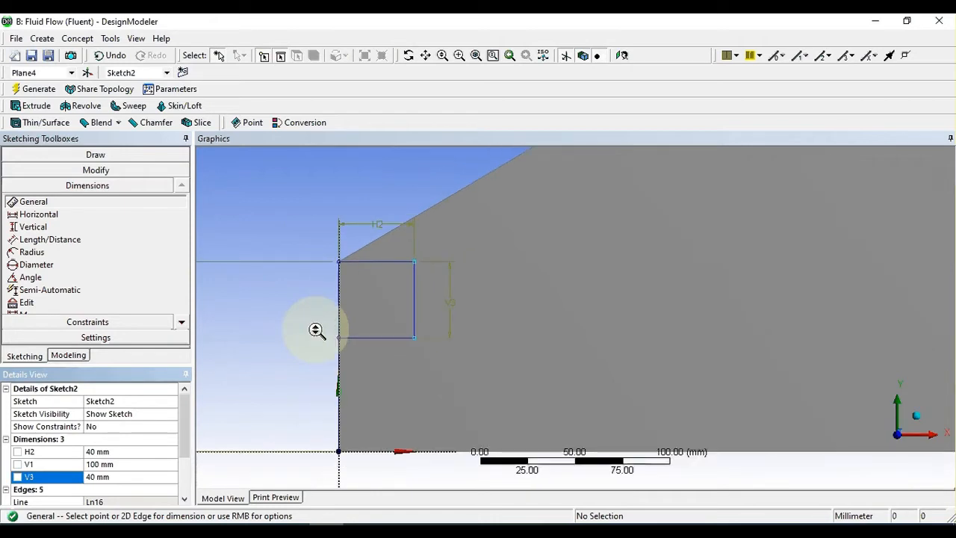
click(96, 154)
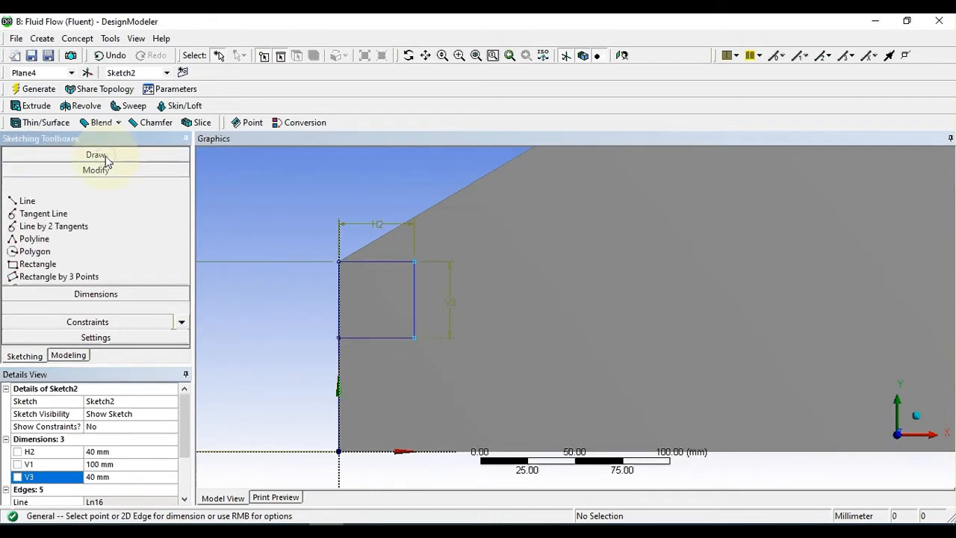
click(27, 170)
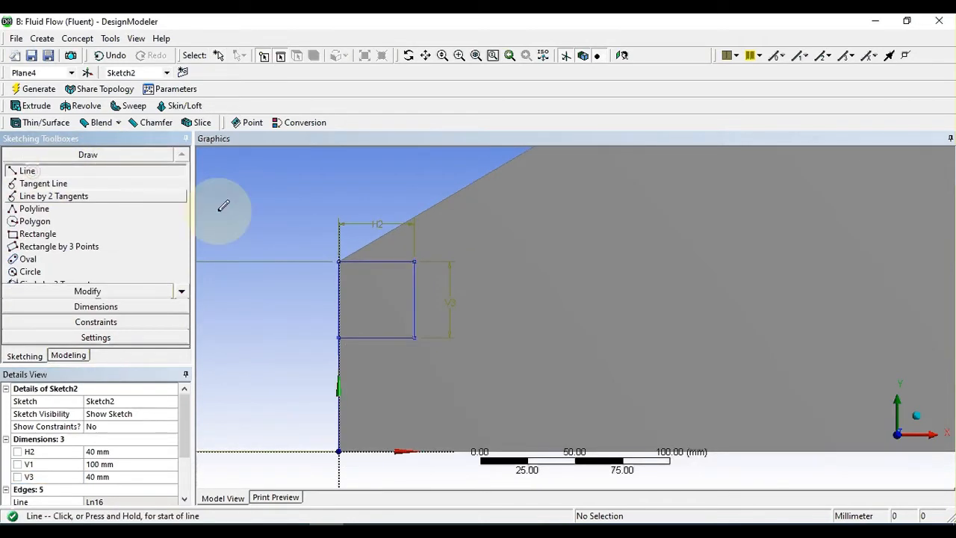
click(396, 261)
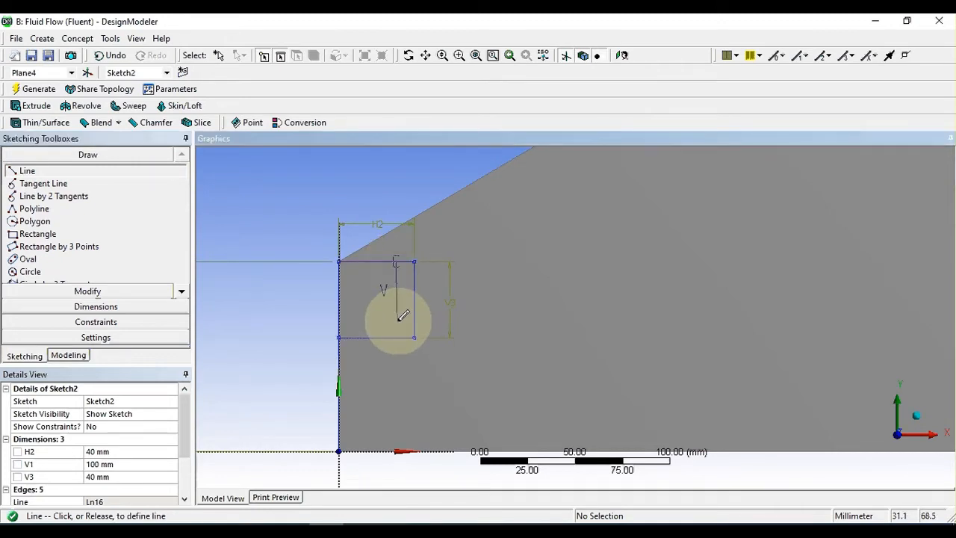
click(404, 319)
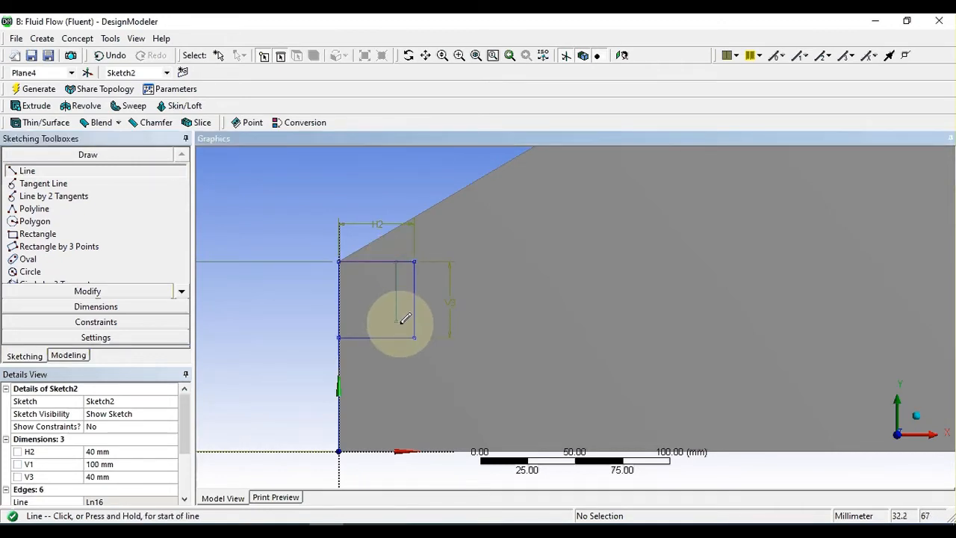
click(396, 321)
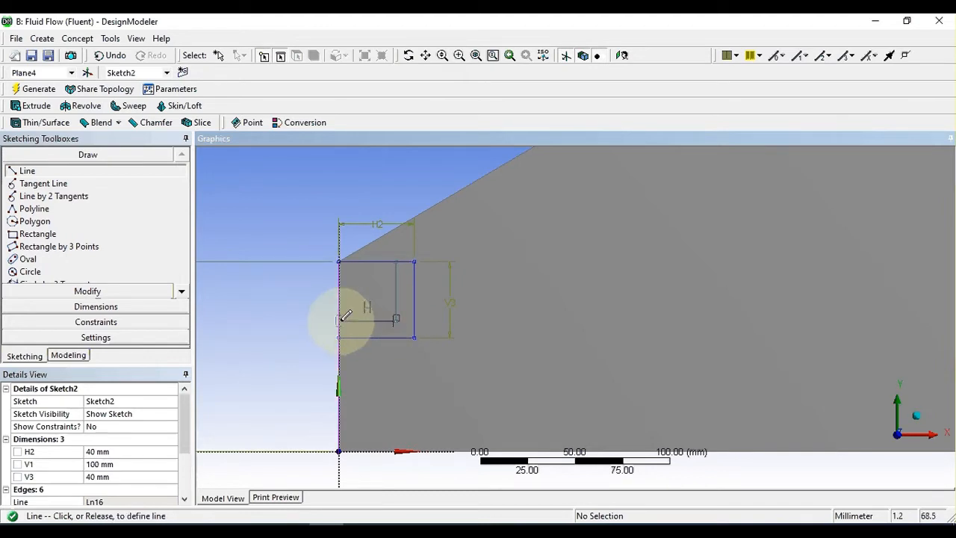
click(340, 321)
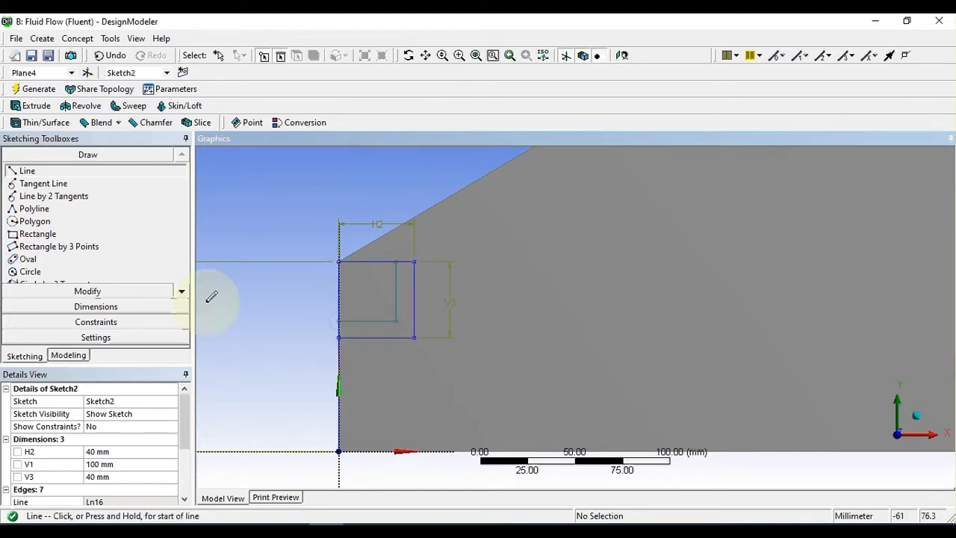
Step: Dimension the inner vertical line's length and set it to 30 mm
click(87, 307)
click(396, 284)
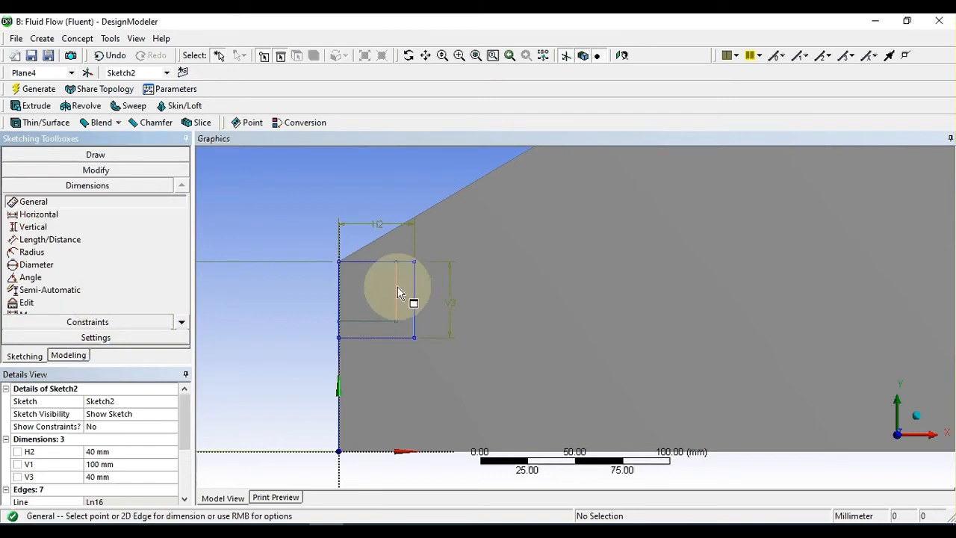
click(486, 299)
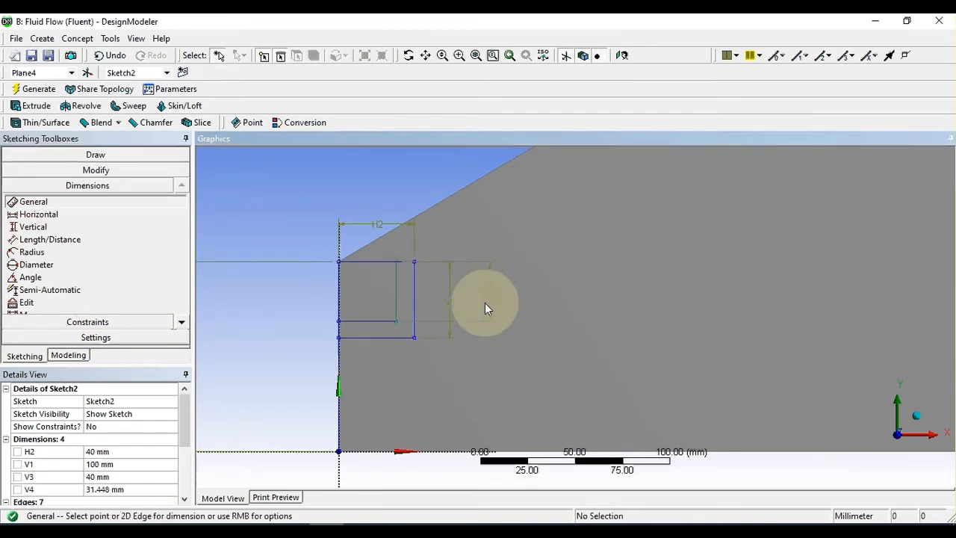
click(107, 490)
text(30)
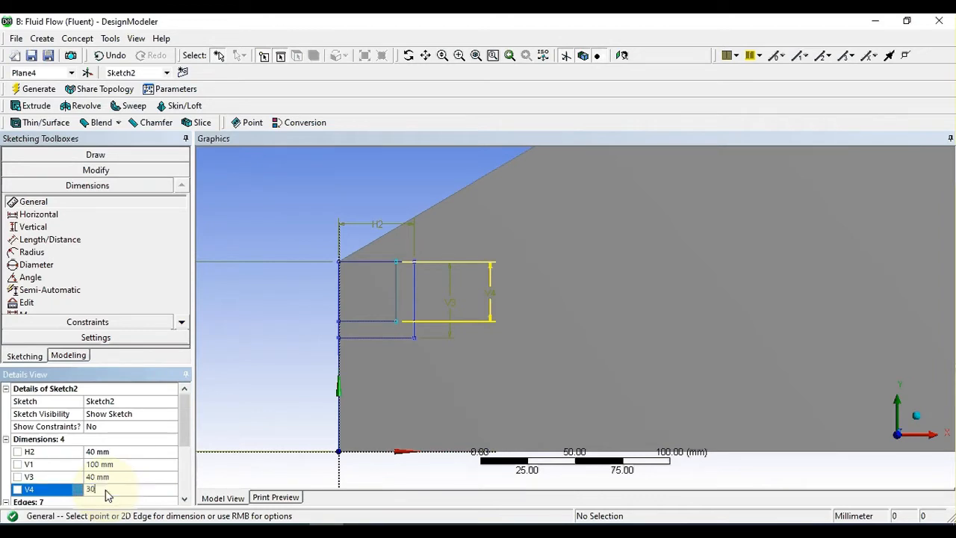
key(Return)
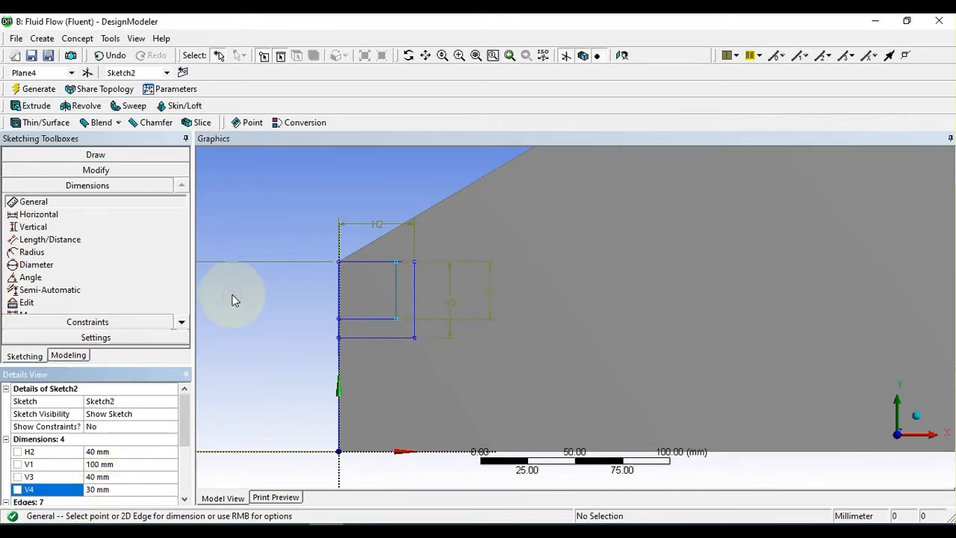
Step: Dimension the inner horizontal line's length and set it to 30 mm
click(365, 319)
click(386, 189)
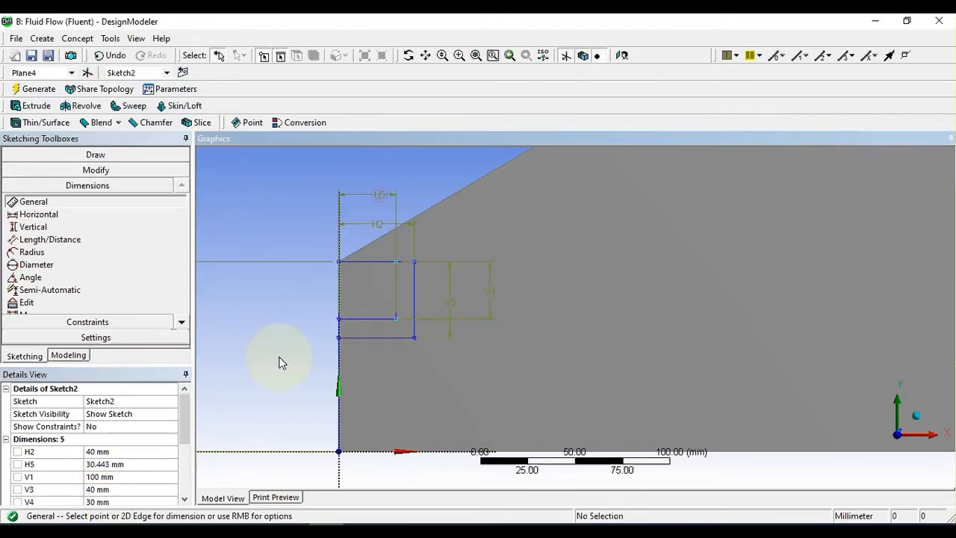
click(123, 465)
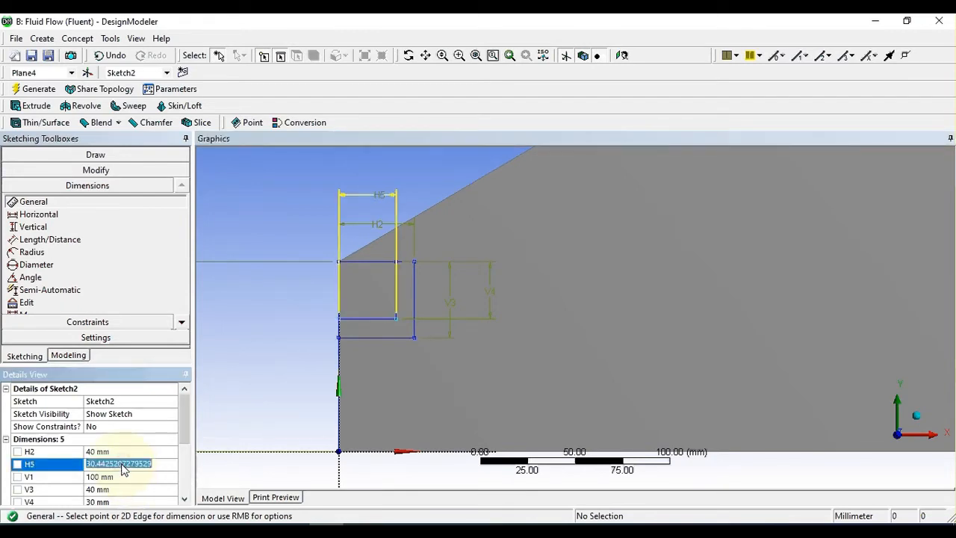
text(30)
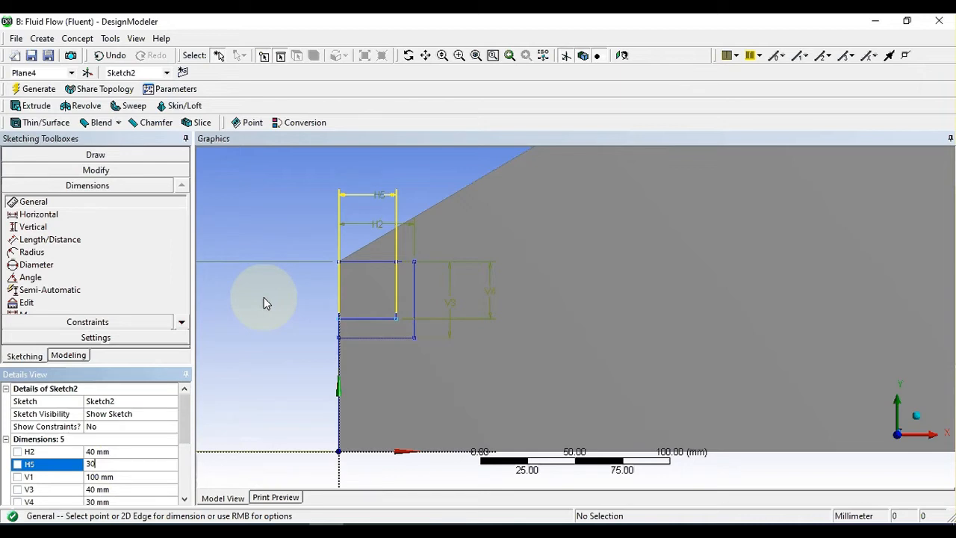
key(Return)
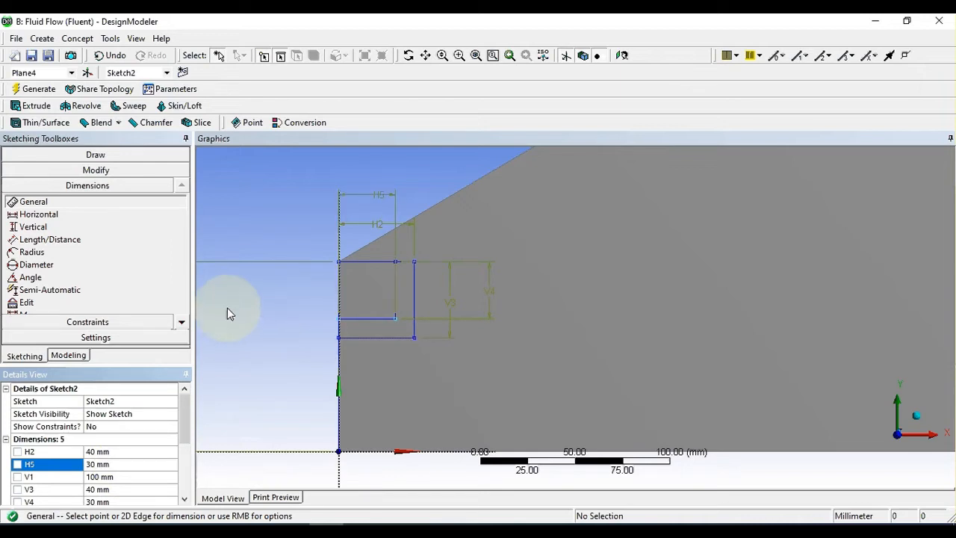
Step: Delete the 40 mm square's upper and left edges and the 100 mm vertical line on the axis
click(368, 263)
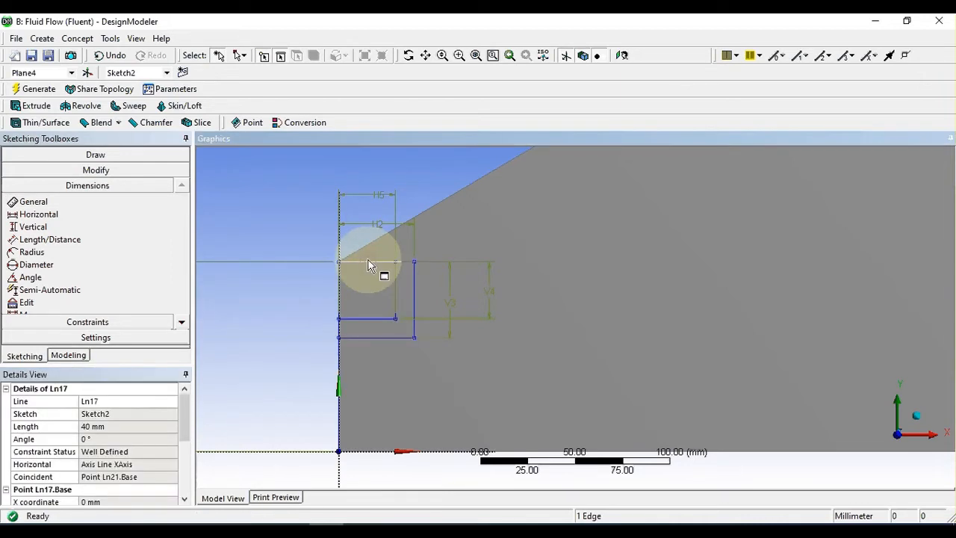
click(373, 265)
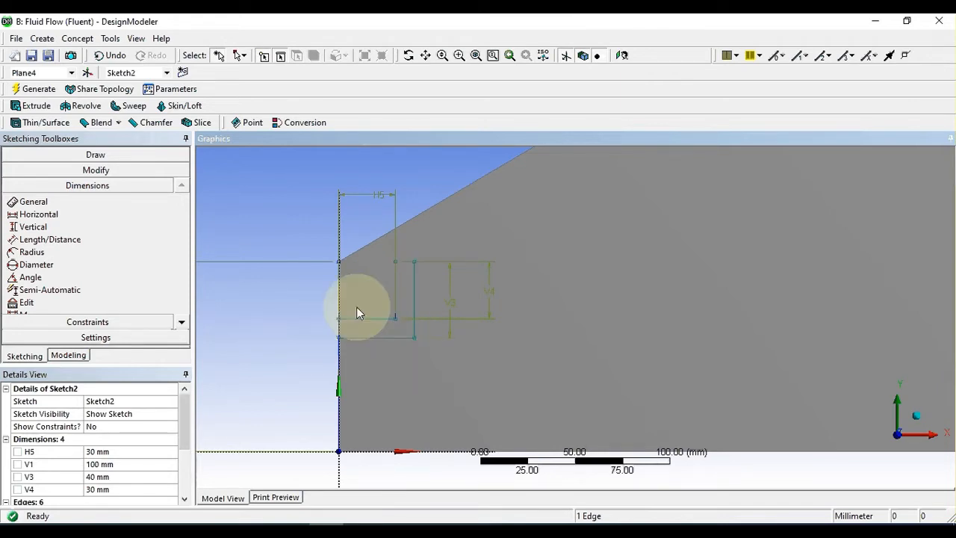
click(340, 291)
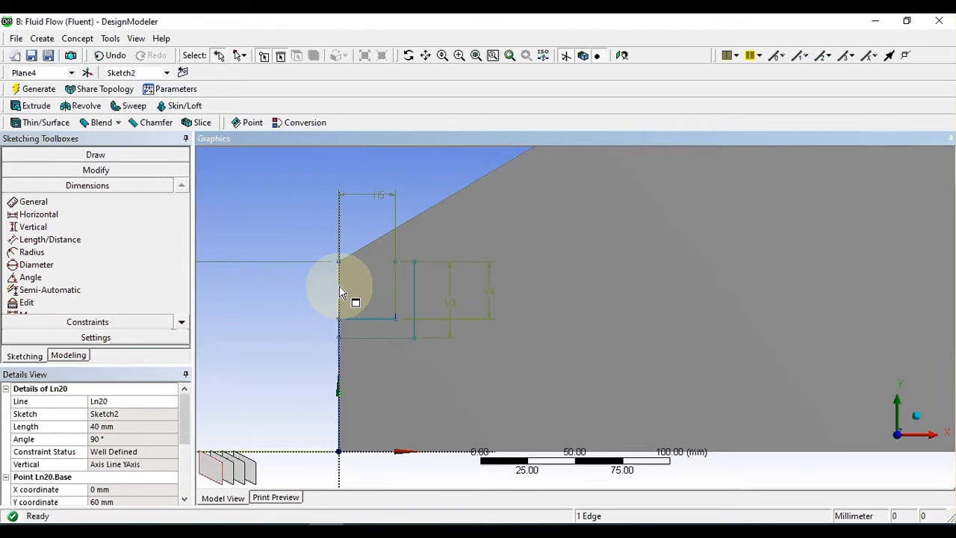
click(361, 326)
scroll(380, 360, up, 2)
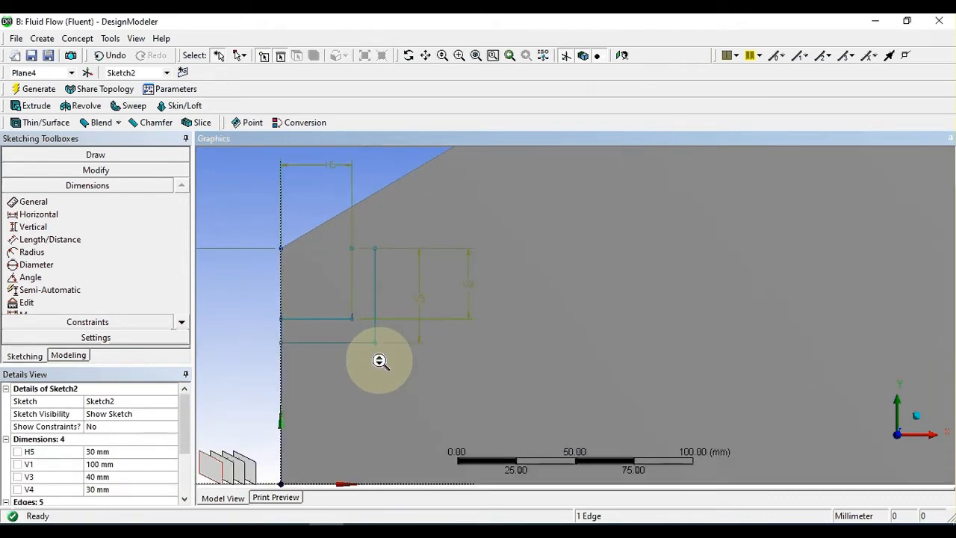
click(282, 290)
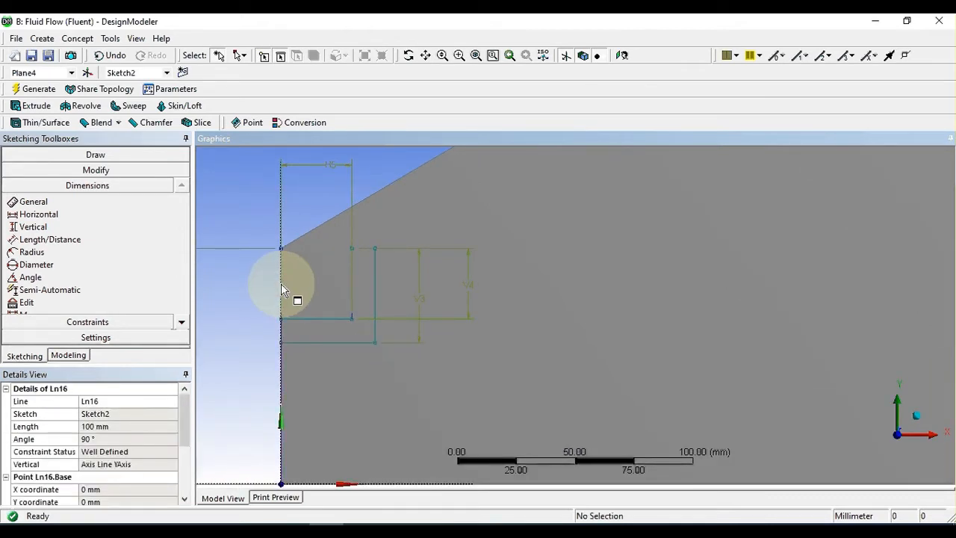
click(279, 379)
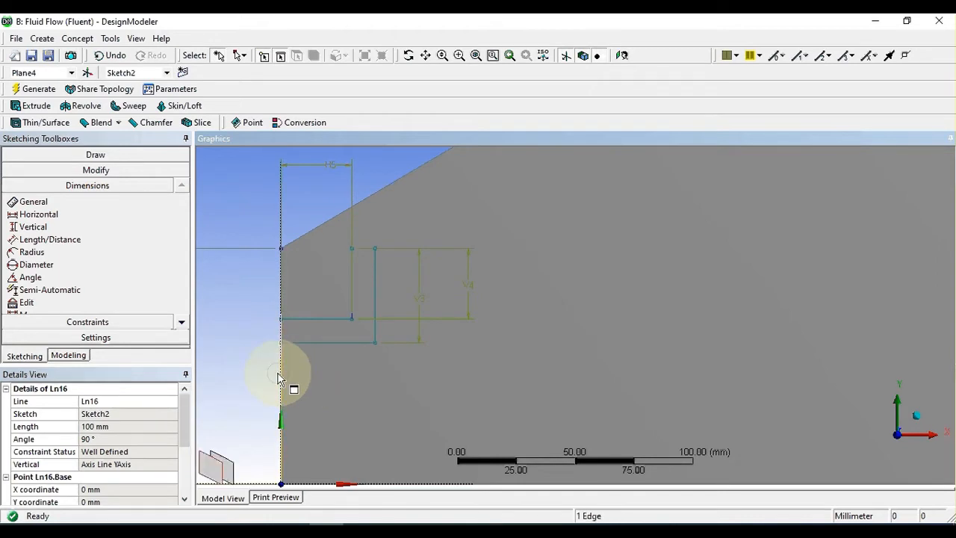
Step: Draw a horizontal line joining the two vertical lines' upper endpoints and a vertical line about 10.6 mm long joining the horizontal lines at the axis
scroll(316, 367, up, 1)
scroll(316, 366, down, 2)
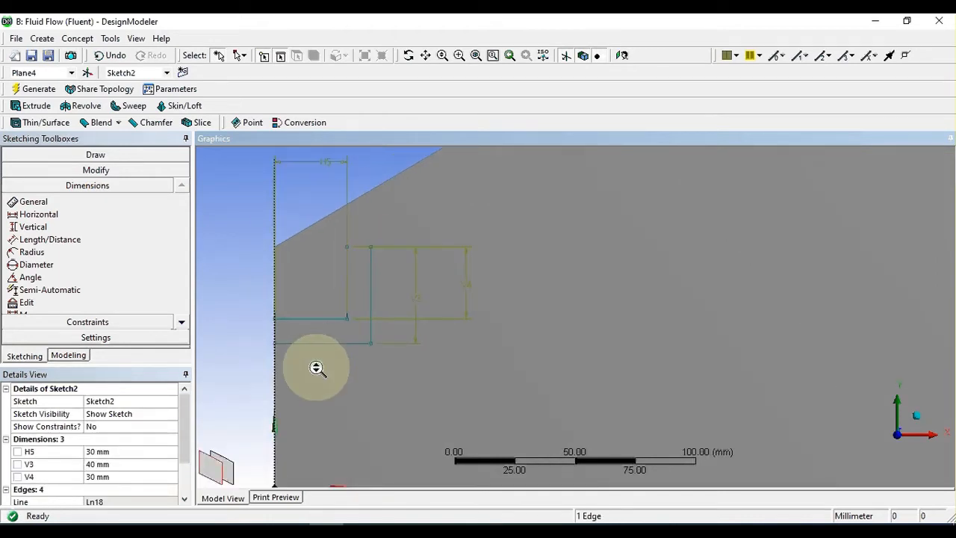
mouse_move(340, 379)
ctrl+middle_down()
mouse_move(435, 378)
mouse_move(396, 394)
mouse_move(388, 423)
ctrl+middle_up()
scroll(434, 379, up, 1)
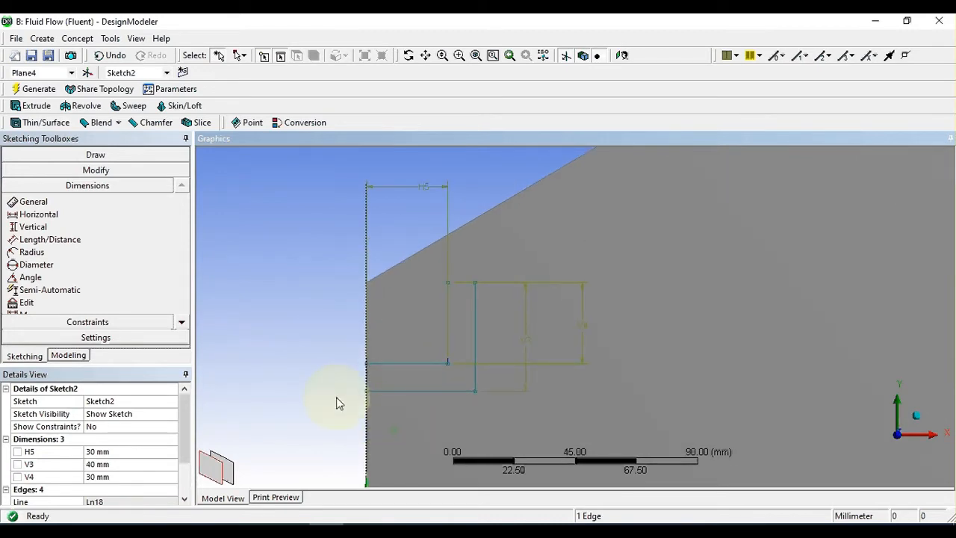
click(72, 162)
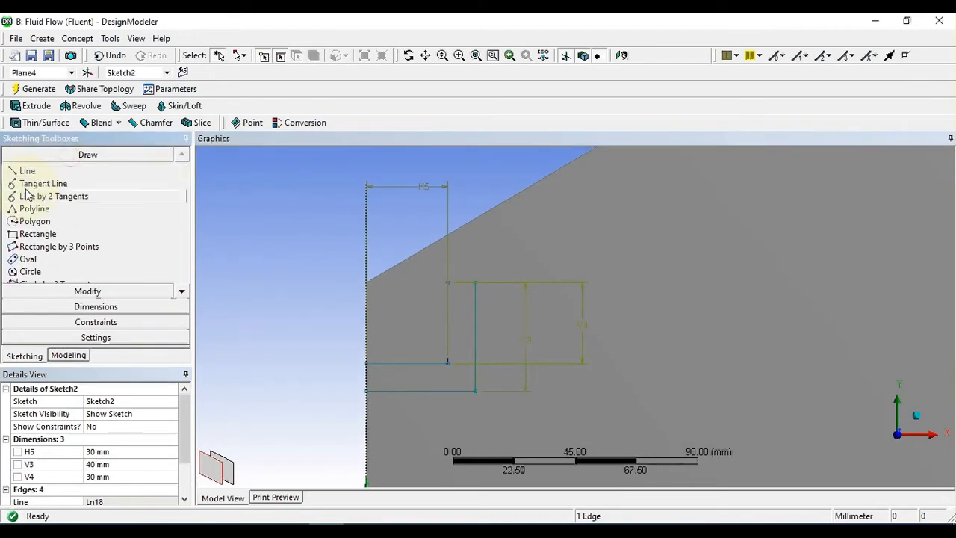
click(28, 172)
drag(454, 258, 475, 283)
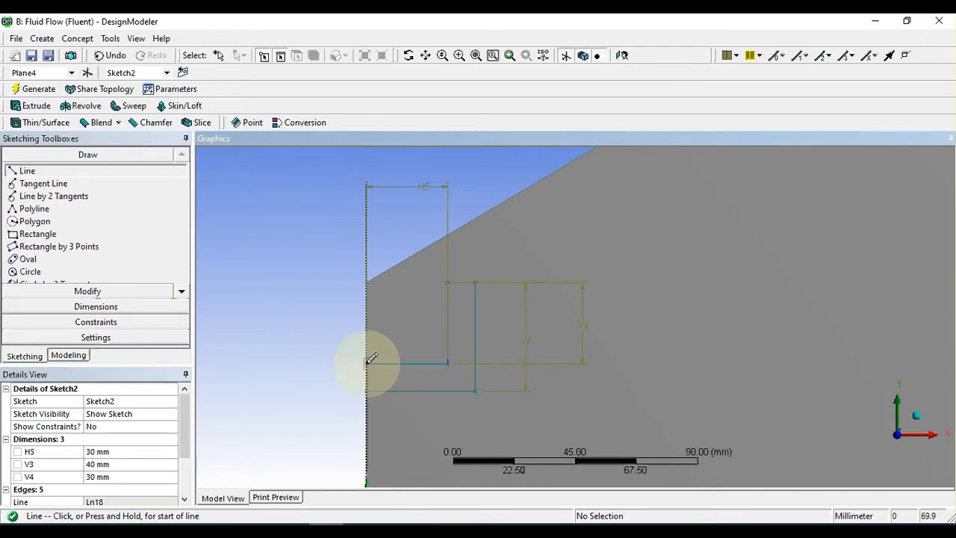
drag(368, 363, 352, 374)
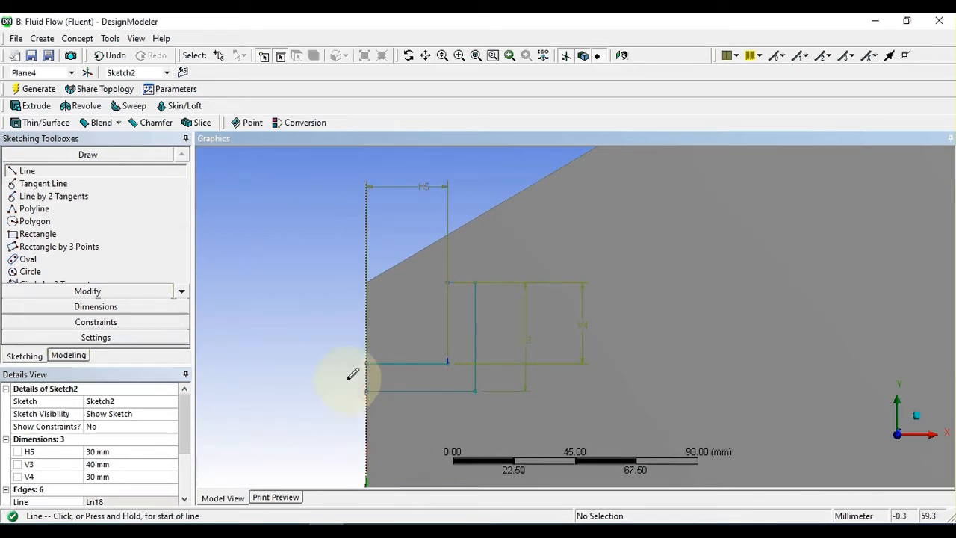
Step: Delete the short vertical line on the axis between the left ends of the two horizontal lines
scroll(316, 304, down, 5)
scroll(315, 309, up, 2)
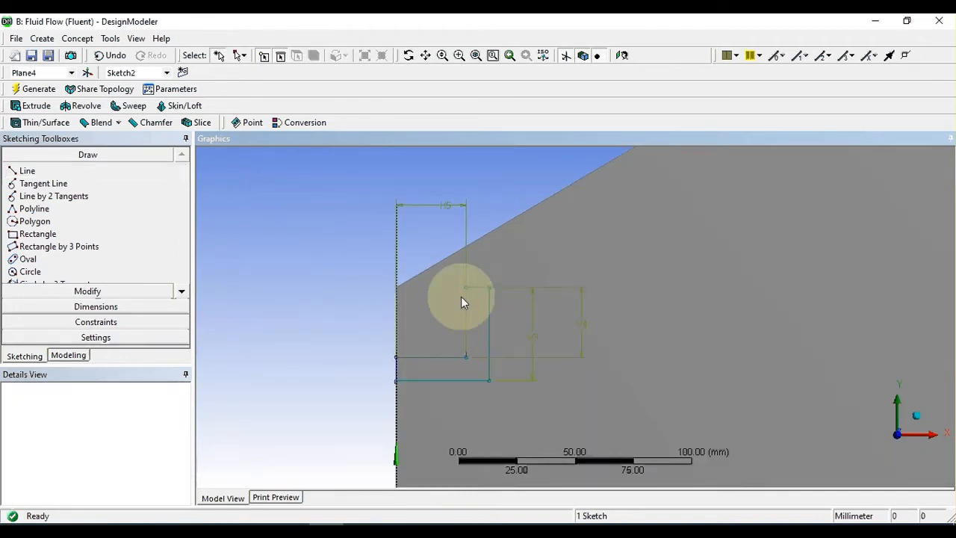
mouse_move(569, 305)
ctrl+middle_down()
mouse_move(528, 286)
mouse_move(508, 219)
mouse_move(506, 292)
ctrl+middle_up()
mouse_move(450, 307)
shift+middle_down()
mouse_move(395, 305)
mouse_move(359, 337)
mouse_move(427, 367)
mouse_move(393, 346)
shift+middle_up()
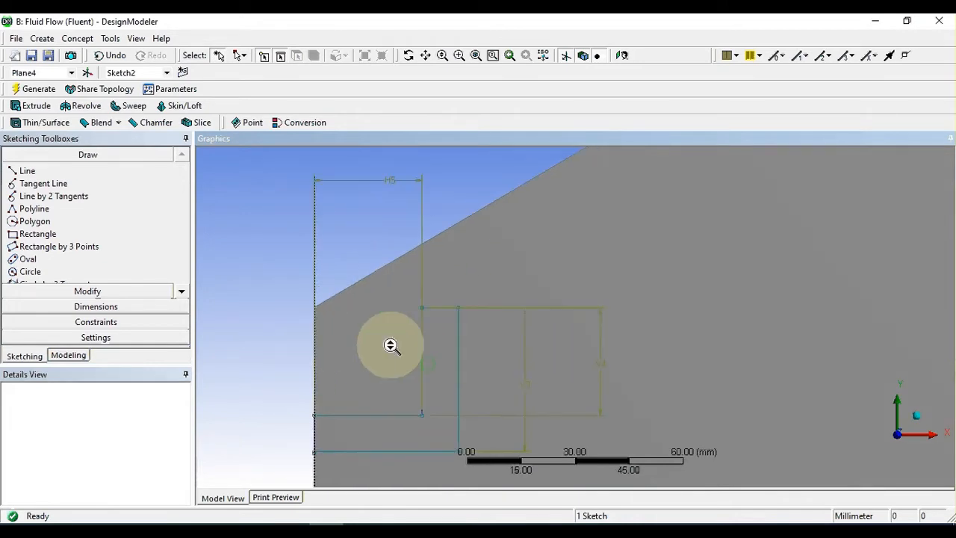
click(315, 332)
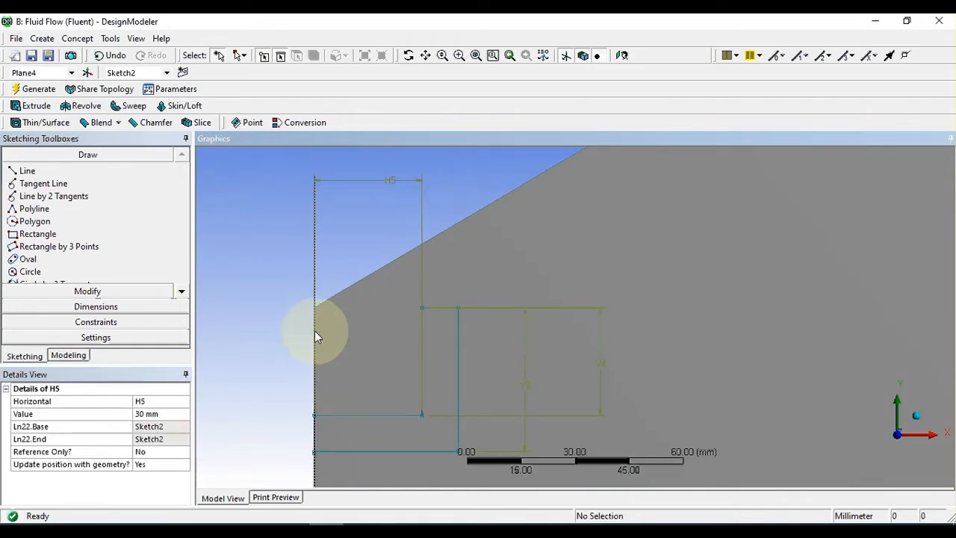
scroll(272, 431, up, 2)
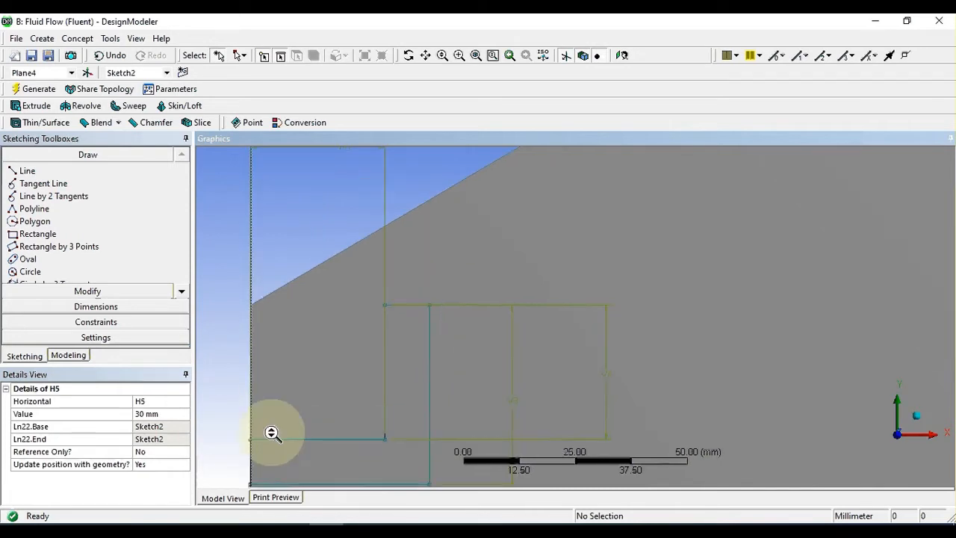
ctrl+middle_drag(297, 449, 421, 284)
scroll(371, 335, up, 4)
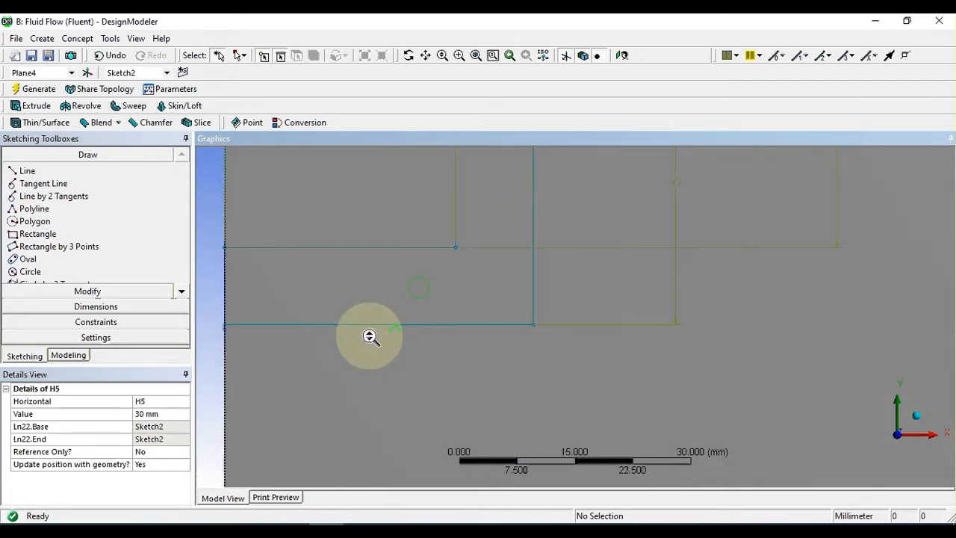
ctrl+middle_drag(300, 366, 550, 375)
scroll(445, 375, up, 4)
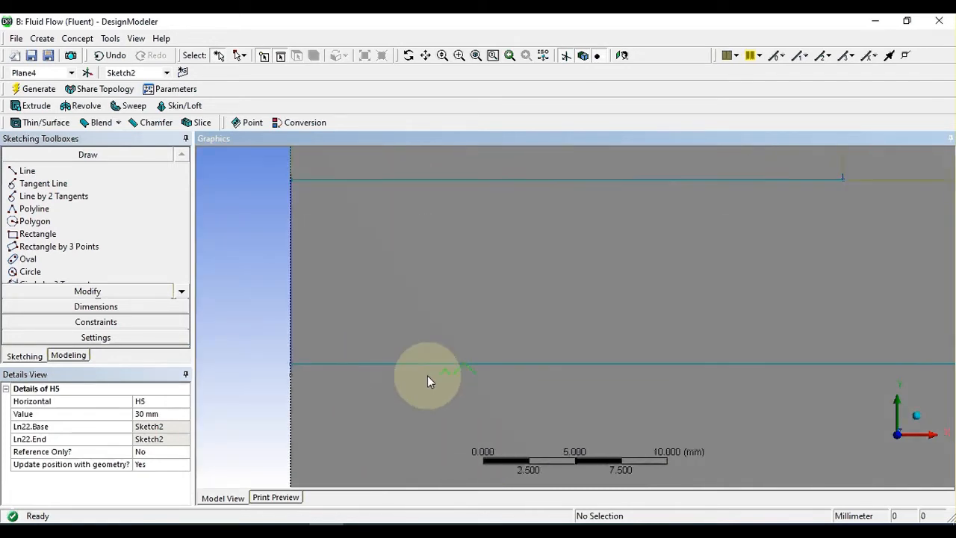
click(291, 300)
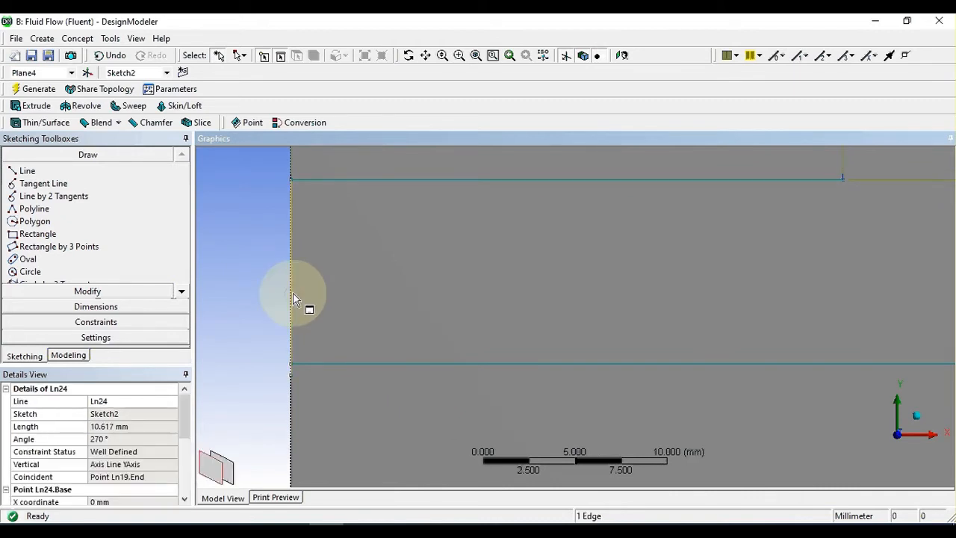
key(Delete)
scroll(329, 300, up, 3)
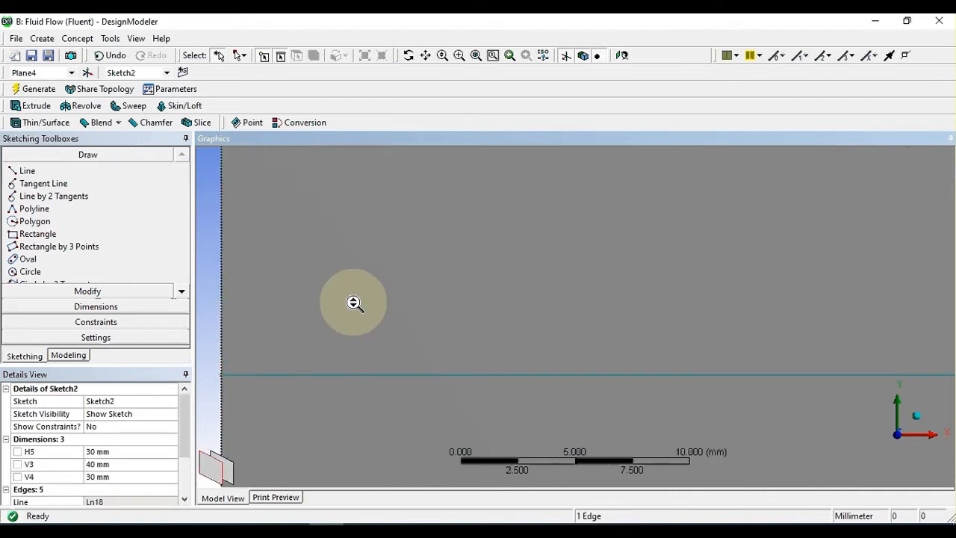
Step: Draw a vertical line about 10 mm long on the vertical axis, joining the left ends of the two horizontal lines
scroll(354, 303, down, 4)
ctrl+middle_drag(359, 240, 390, 313)
click(27, 171)
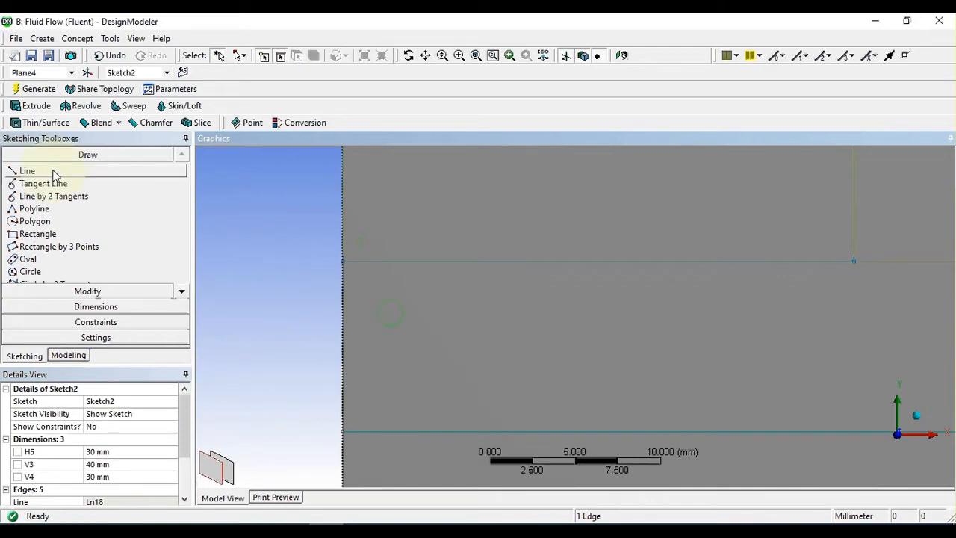
click(342, 259)
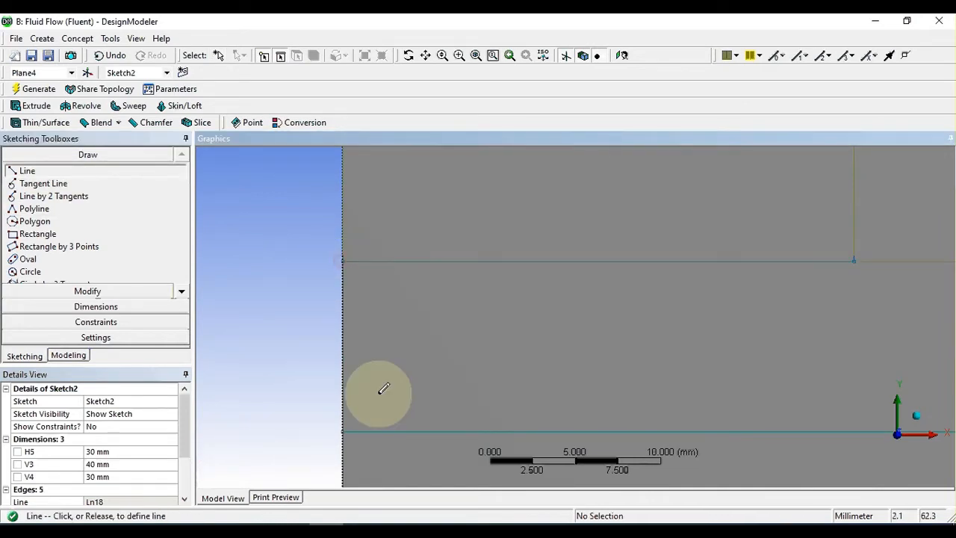
click(343, 431)
scroll(304, 351, down, 2)
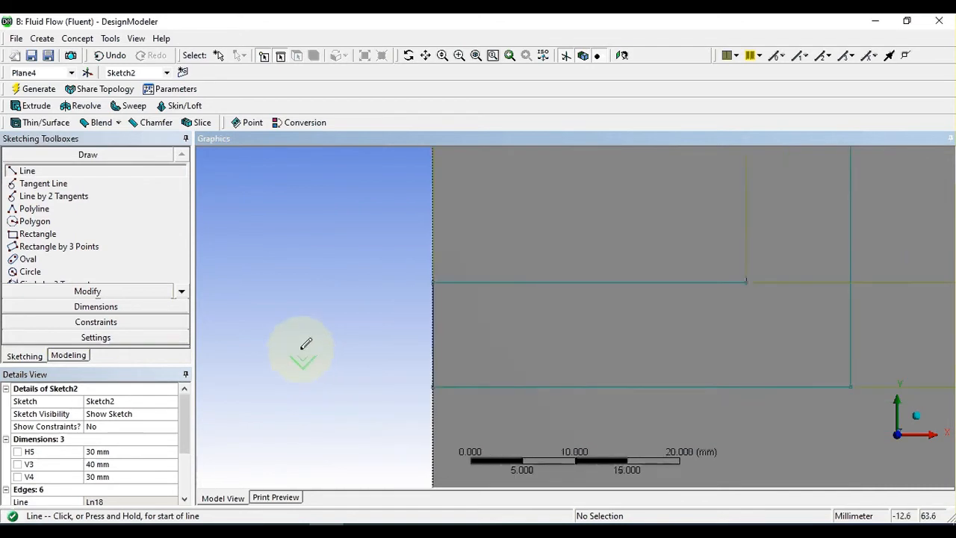
key(Escape)
Step: Examine the L-shaped profile's corners and edges to check that the outline is closed
mouse_move(681, 330)
ctrl+middle_down()
mouse_move(343, 504)
mouse_move(337, 533)
ctrl+middle_up()
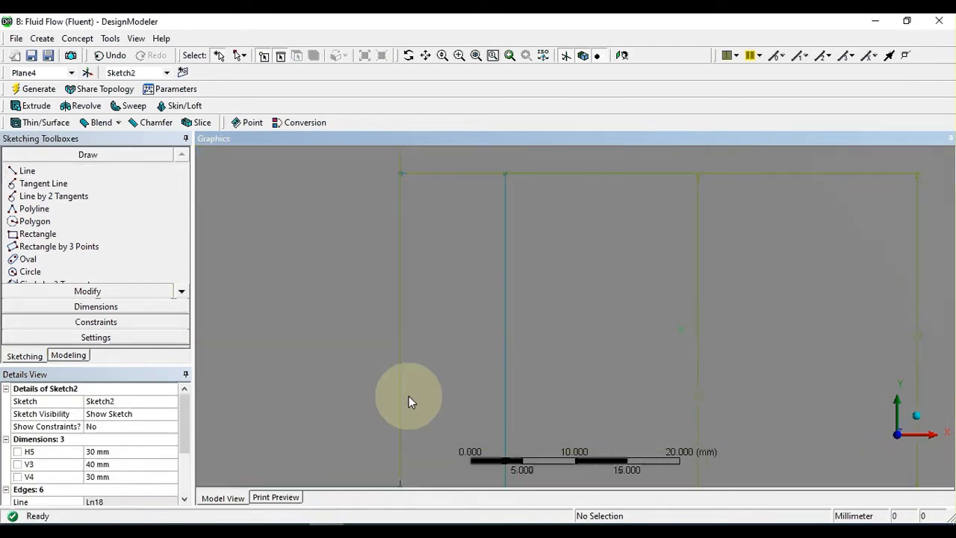
mouse_move(470, 214)
ctrl+middle_down()
mouse_move(482, 327)
mouse_move(484, 297)
ctrl+middle_up()
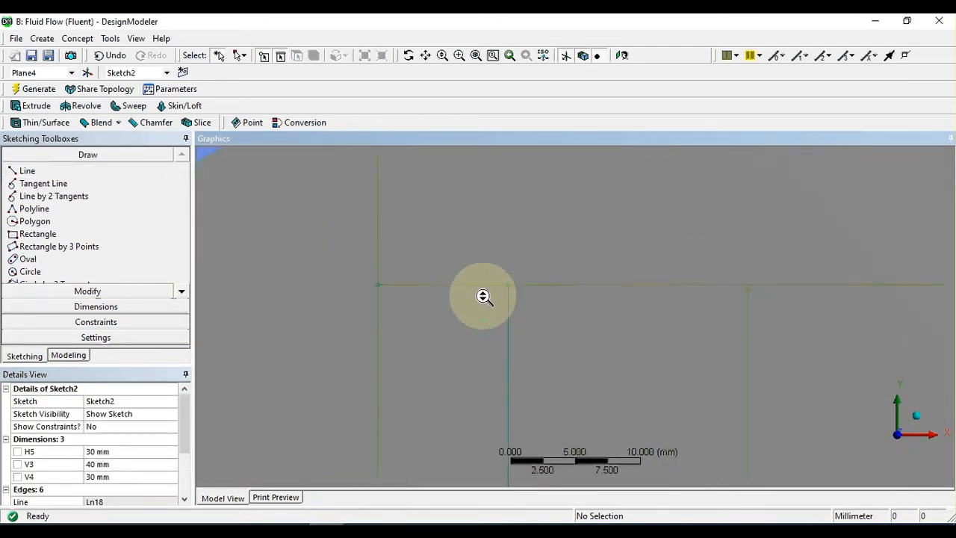
scroll(469, 310, up, 1)
scroll(469, 312, down, 5)
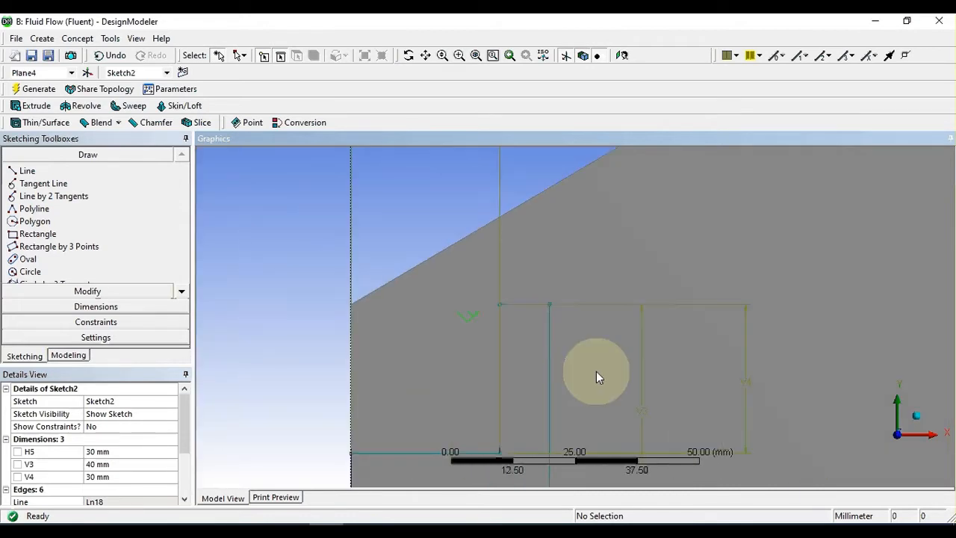
scroll(597, 372, down, 2)
scroll(575, 359, up, 3)
ctrl+middle_drag(557, 347, 648, 288)
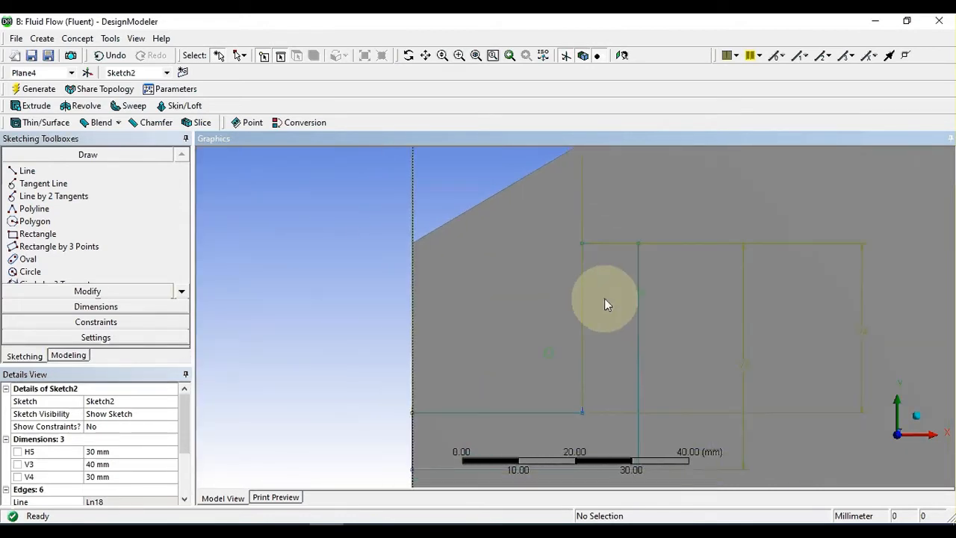
scroll(604, 298, up, 2)
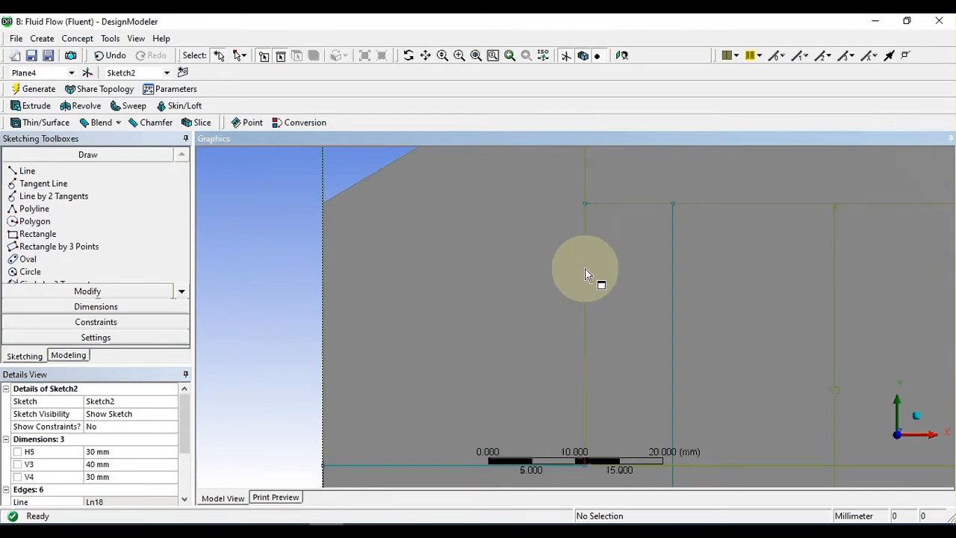
scroll(676, 256, down, 3)
scroll(684, 260, down, 5)
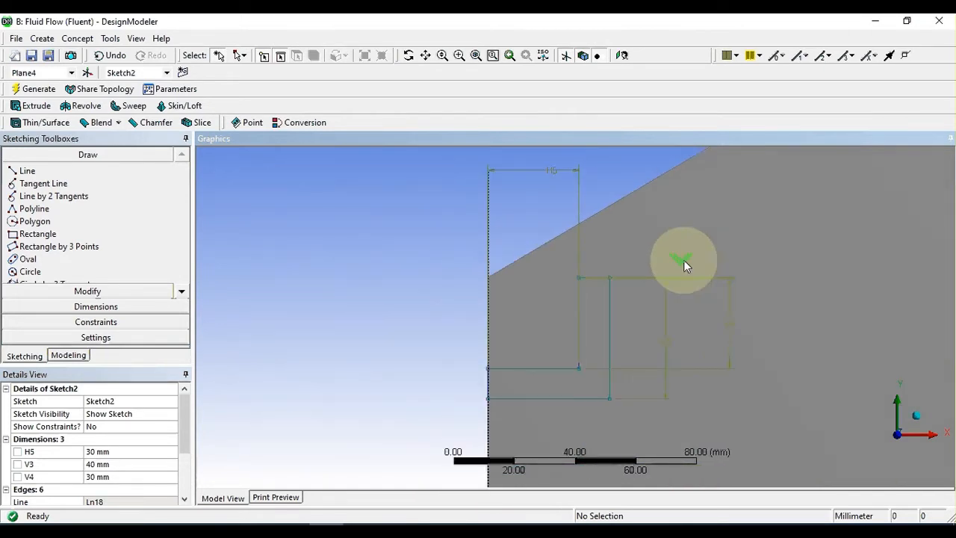
Step: Draw a vertical line about 167 mm long upward from the horizontal axis, about 161 mm right of the origin
mouse_move(757, 342)
ctrl+middle_down()
mouse_move(582, 254)
mouse_move(504, 281)
mouse_move(480, 277)
ctrl+middle_up()
scroll(556, 270, down, 3)
ctrl+middle_drag(646, 291, 427, 283)
scroll(501, 276, down, 3)
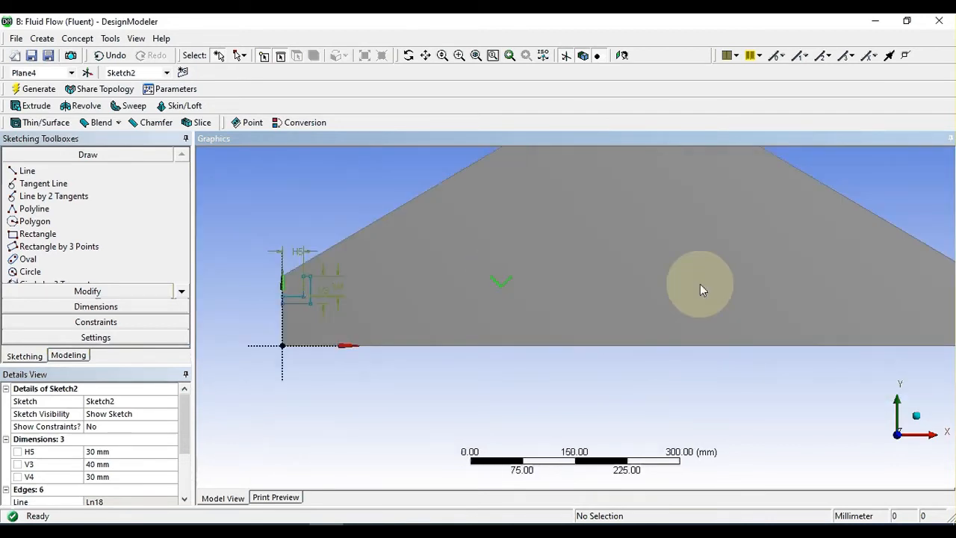
scroll(647, 290, up, 3)
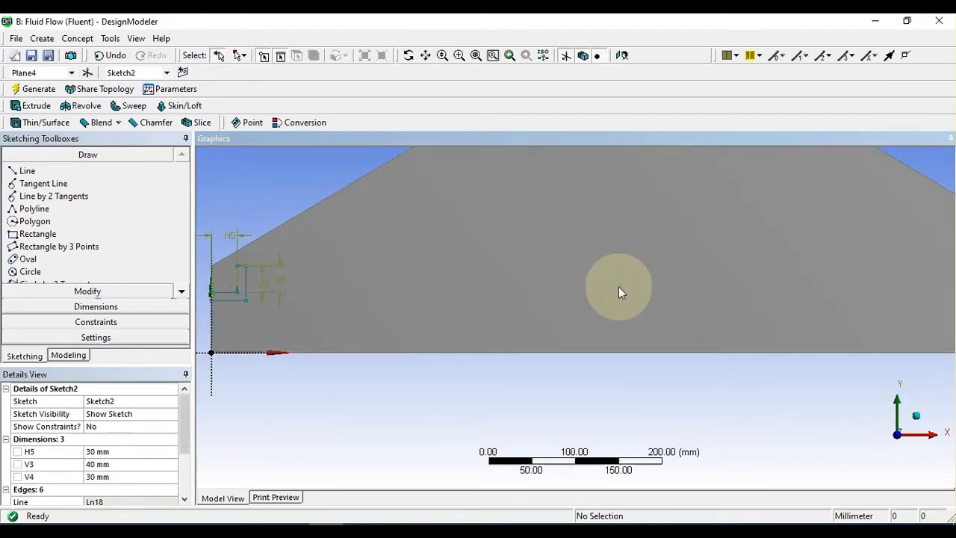
click(27, 170)
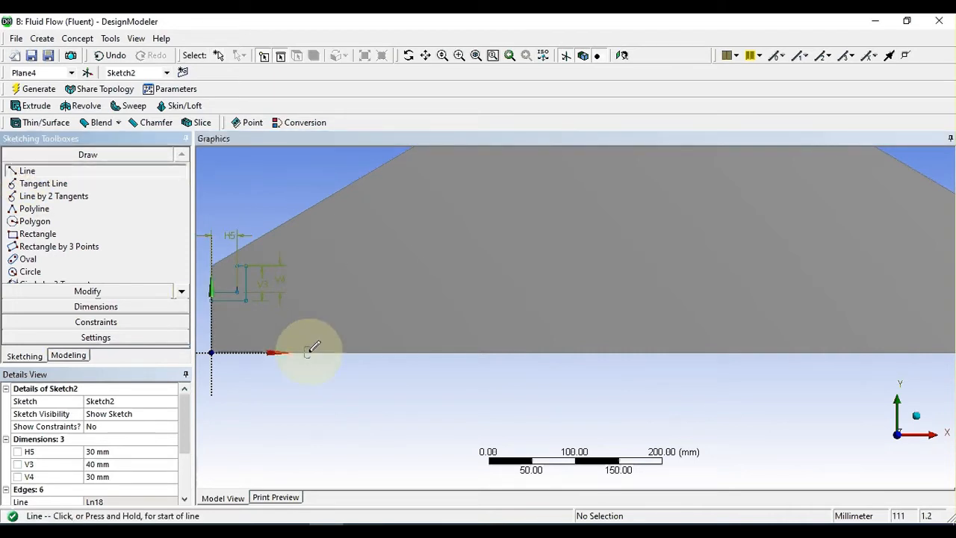
click(350, 351)
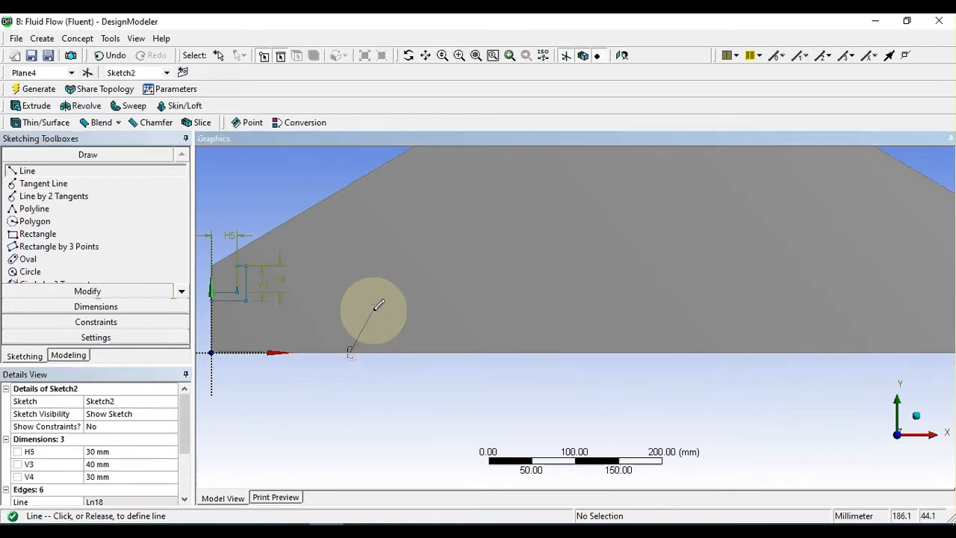
click(350, 208)
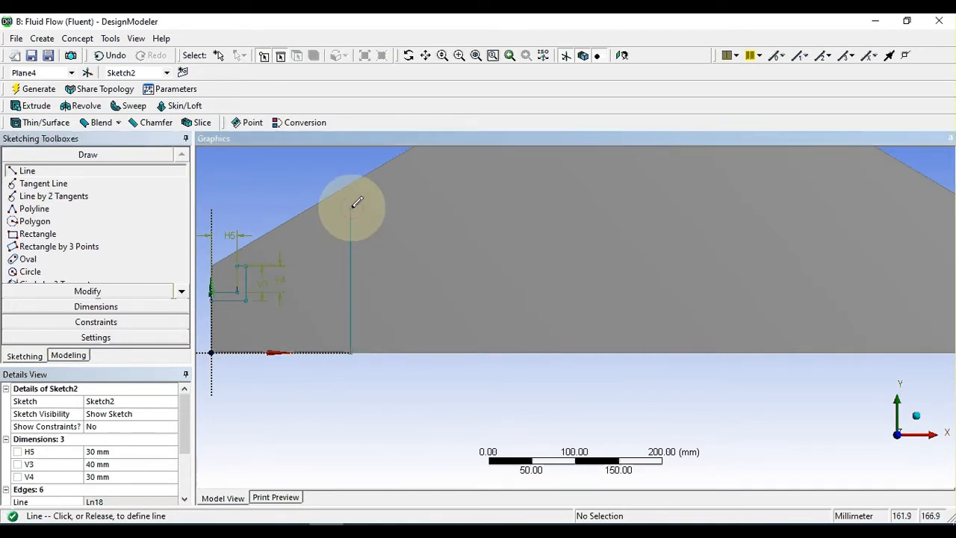
Step: Dimension the new vertical line's length and set it to 100 mm
click(123, 303)
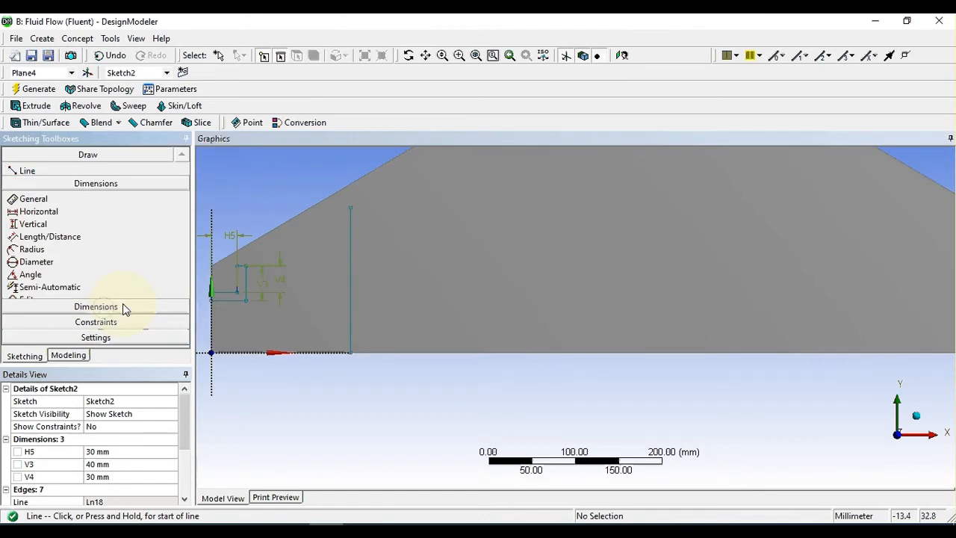
click(353, 264)
click(394, 281)
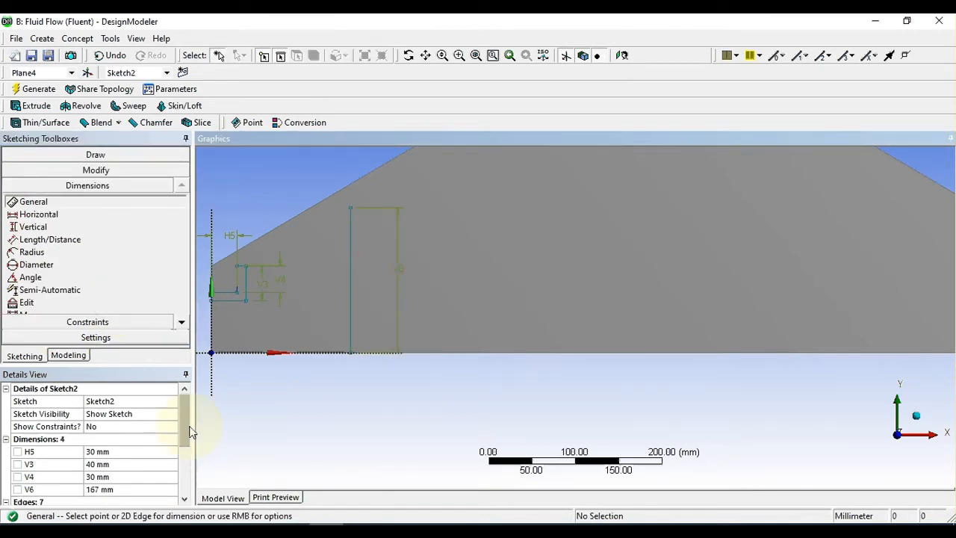
scroll(186, 432, down, 1)
click(139, 451)
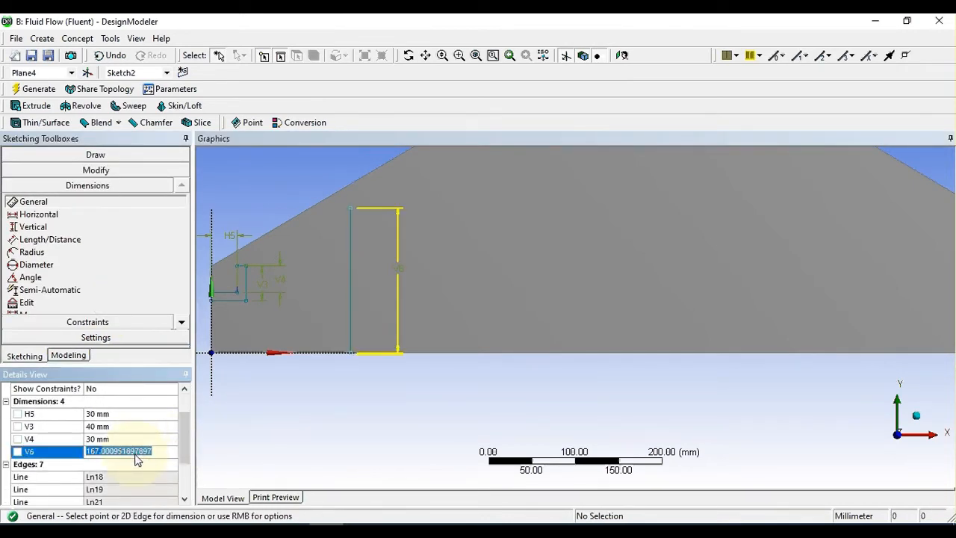
text(100)
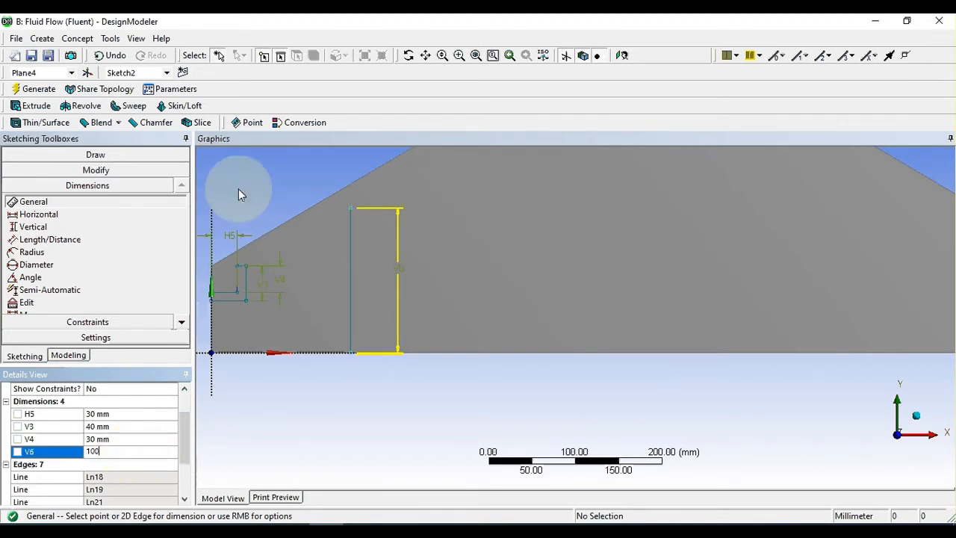
key(Return)
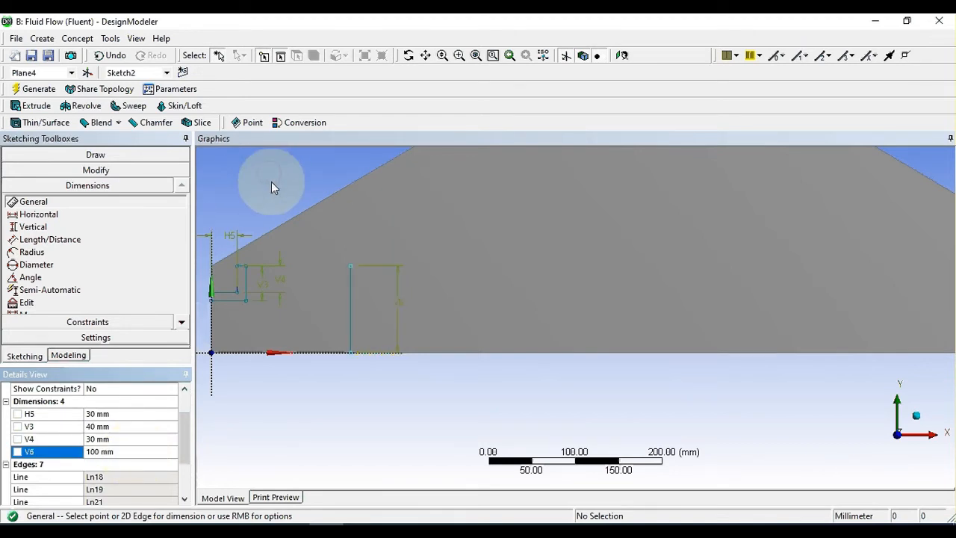
Step: Dimension the distance between the 100 mm vertical line and the vertical axis and set it to 1000 mm
scroll(288, 274, up, 2)
scroll(313, 402, down, 2)
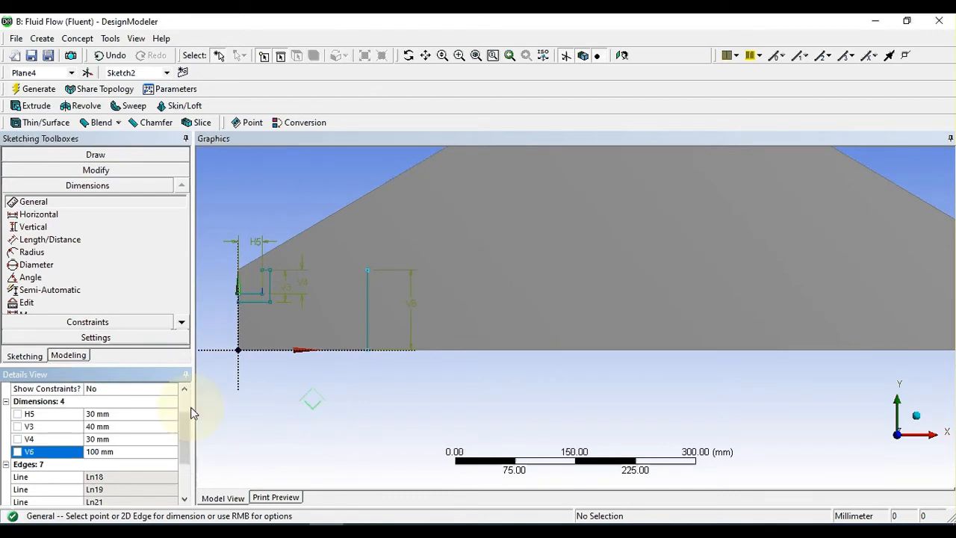
click(240, 322)
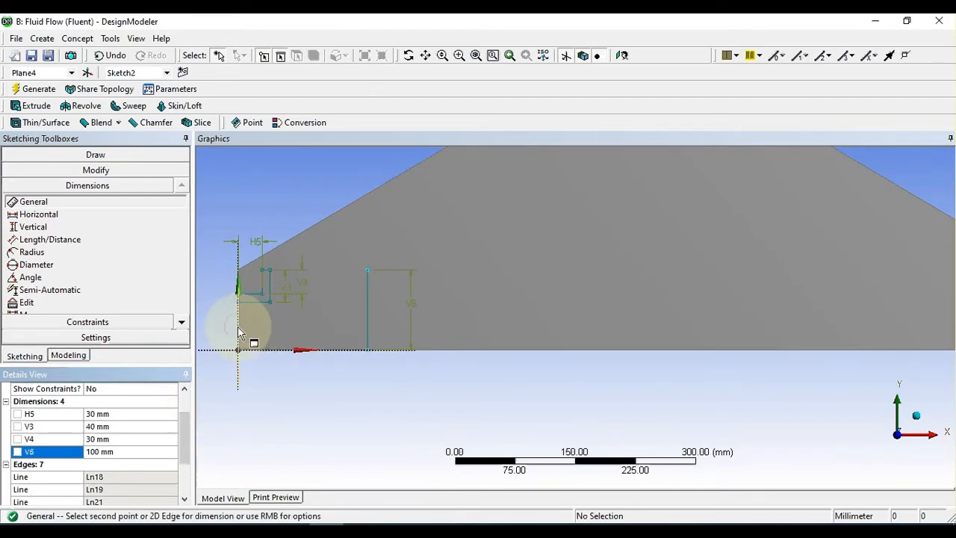
click(372, 326)
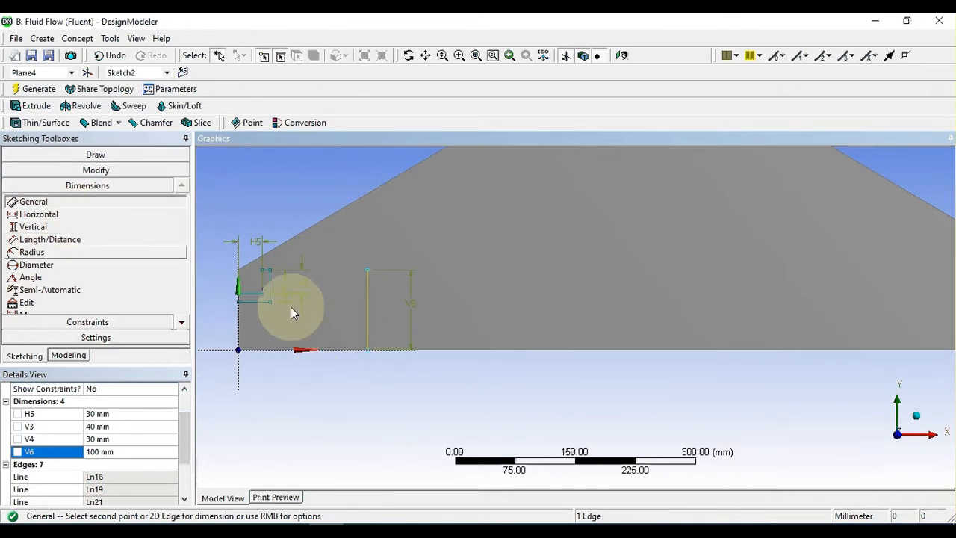
click(241, 329)
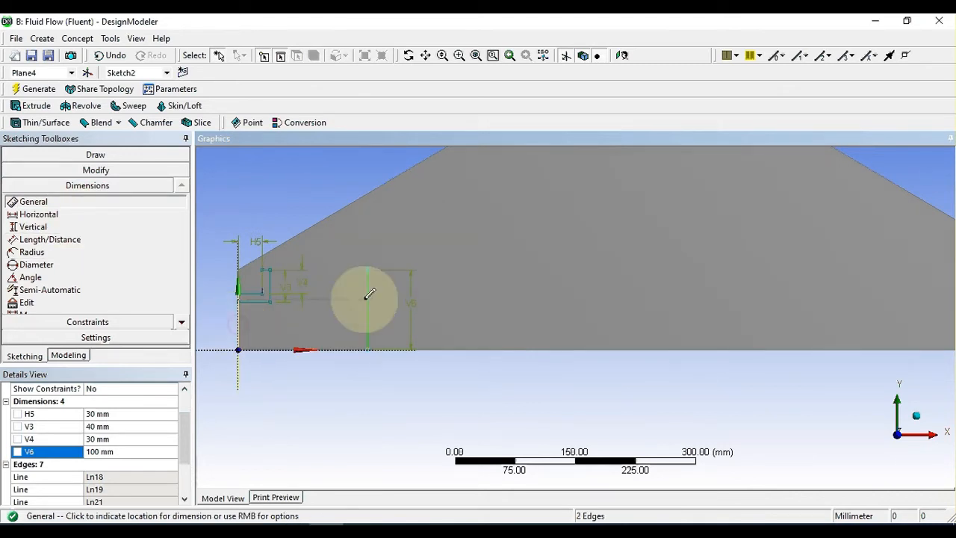
click(321, 398)
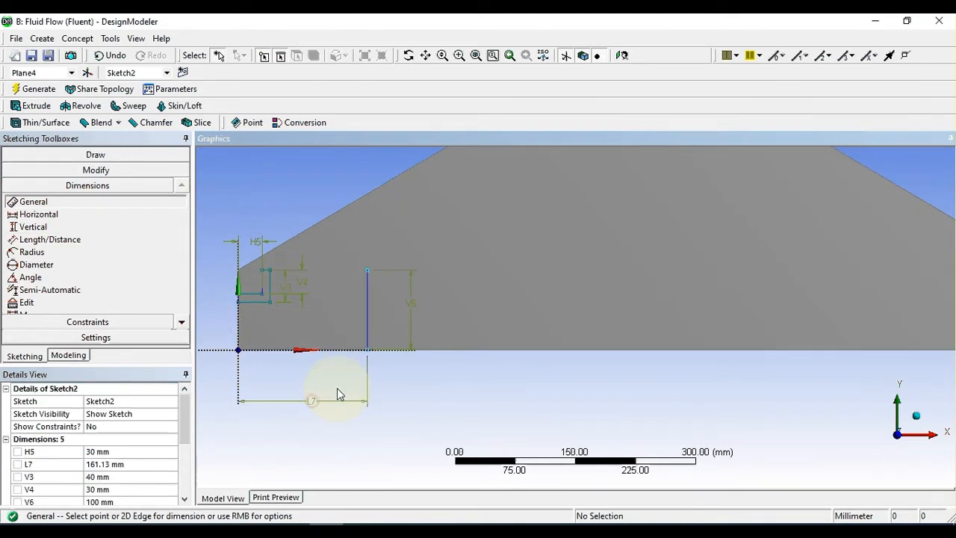
click(125, 465)
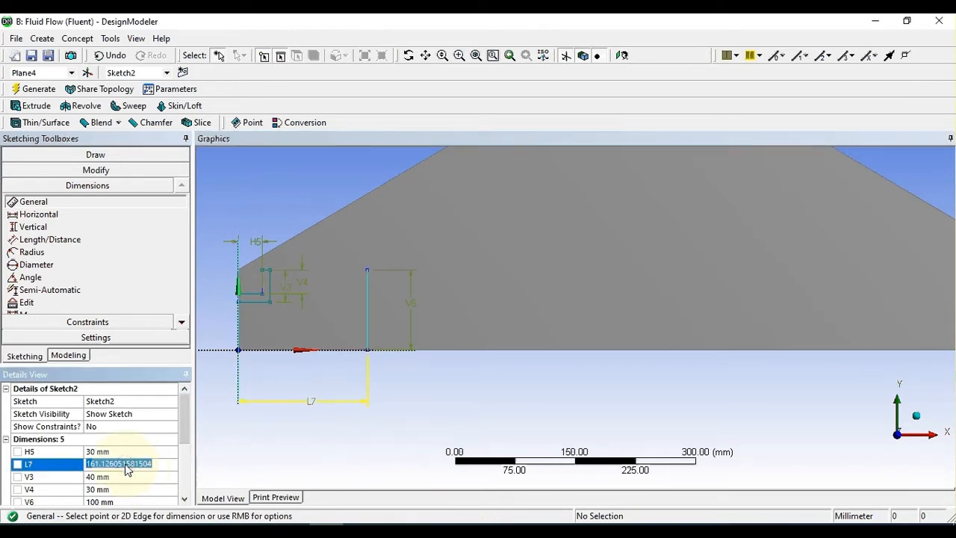
text(1000)
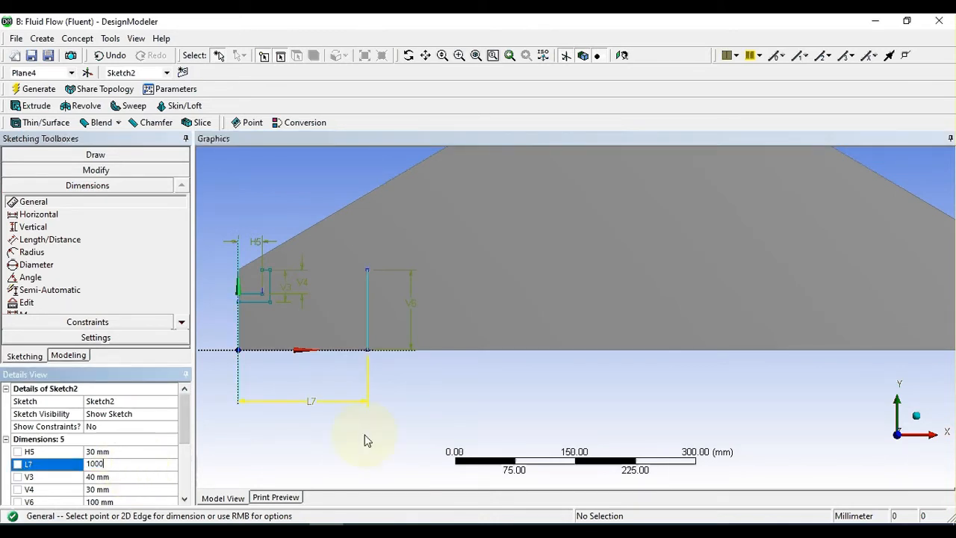
key(Return)
scroll(460, 419, down, 2)
scroll(460, 419, down, 1)
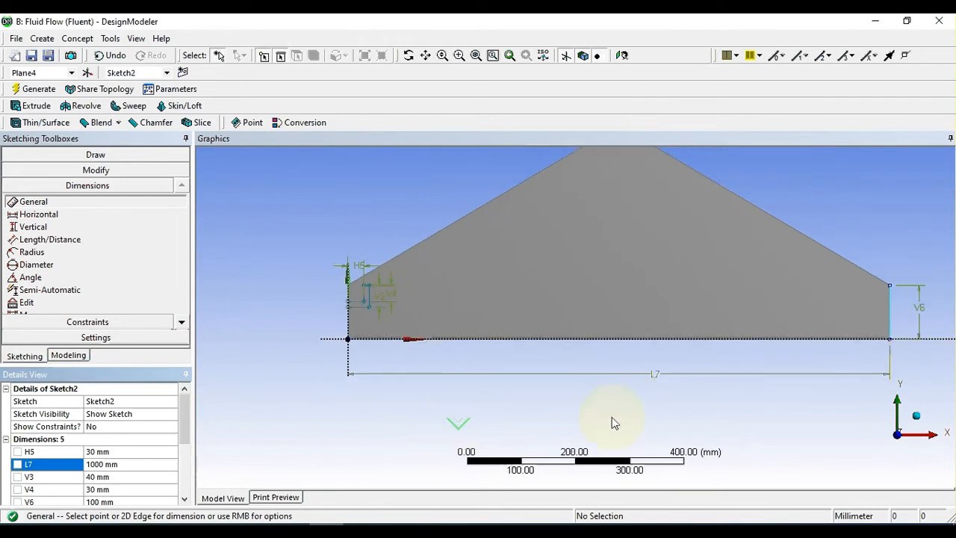
Step: Draw a rectangle about 32 mm wide and 17 mm high inward and downward from the 100 mm line's upper endpoint
mouse_move(822, 292)
ctrl+middle_down()
mouse_move(789, 302)
mouse_move(499, 296)
mouse_move(515, 297)
ctrl+middle_up()
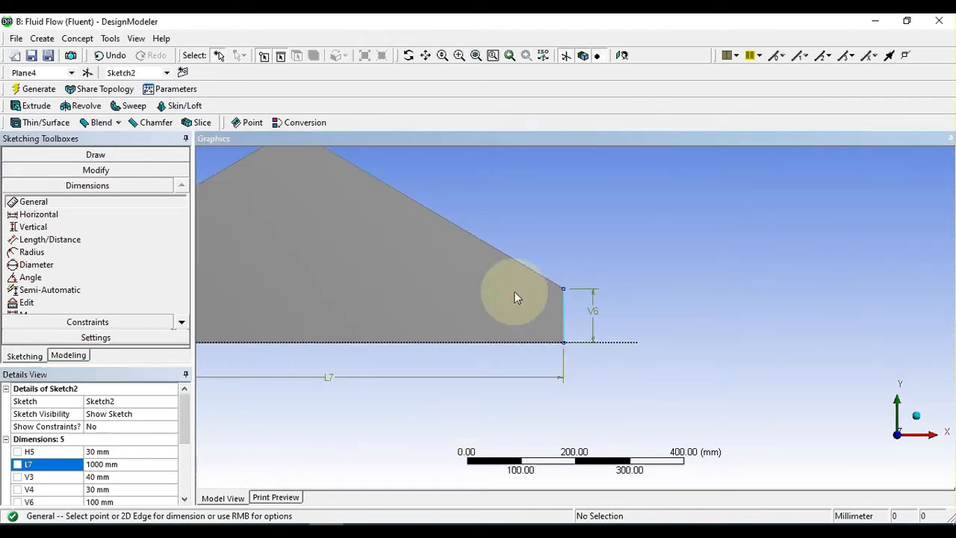
middle_click(692, 250)
ctrl+middle_drag(675, 262, 713, 282)
scroll(661, 301, up, 3)
ctrl+middle_drag(694, 346, 715, 318)
scroll(674, 297, up, 3)
scroll(711, 314, up, 1)
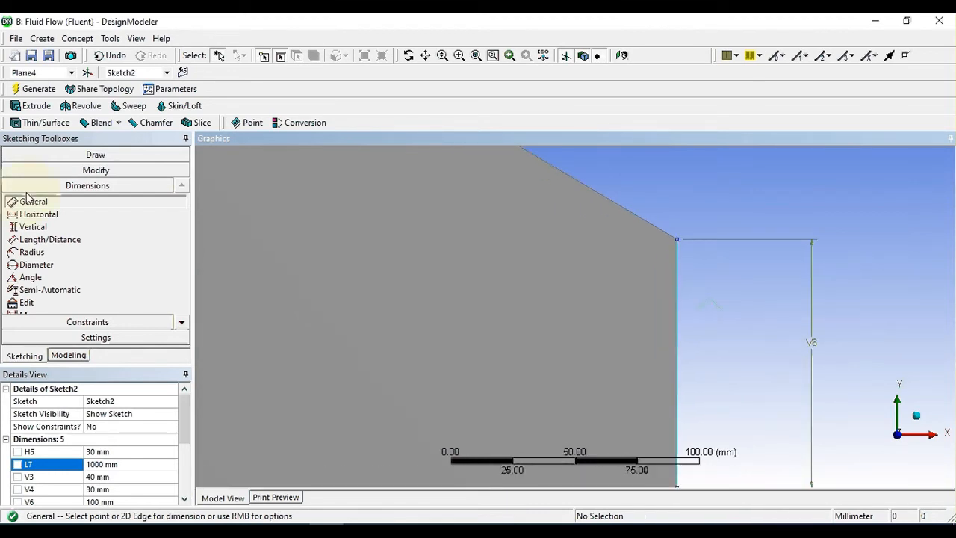
click(94, 154)
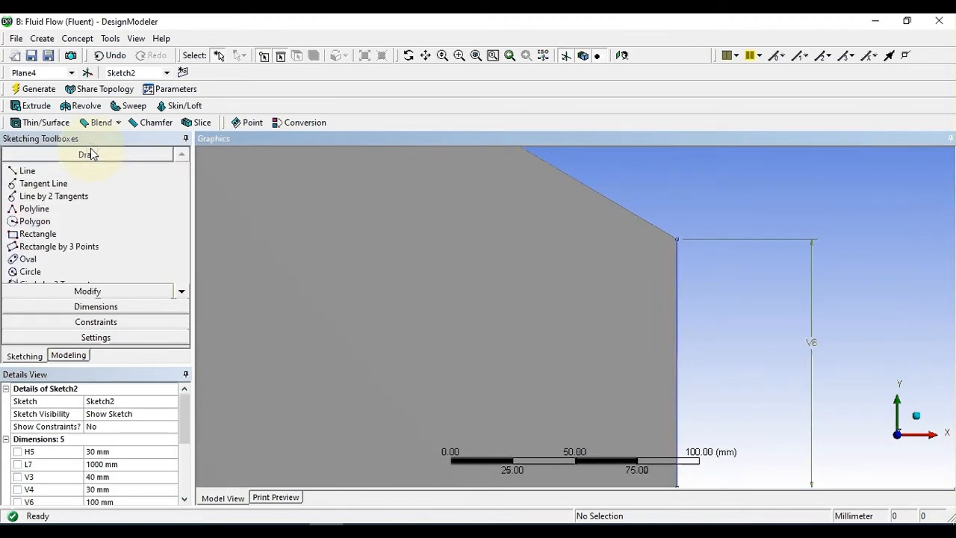
click(39, 234)
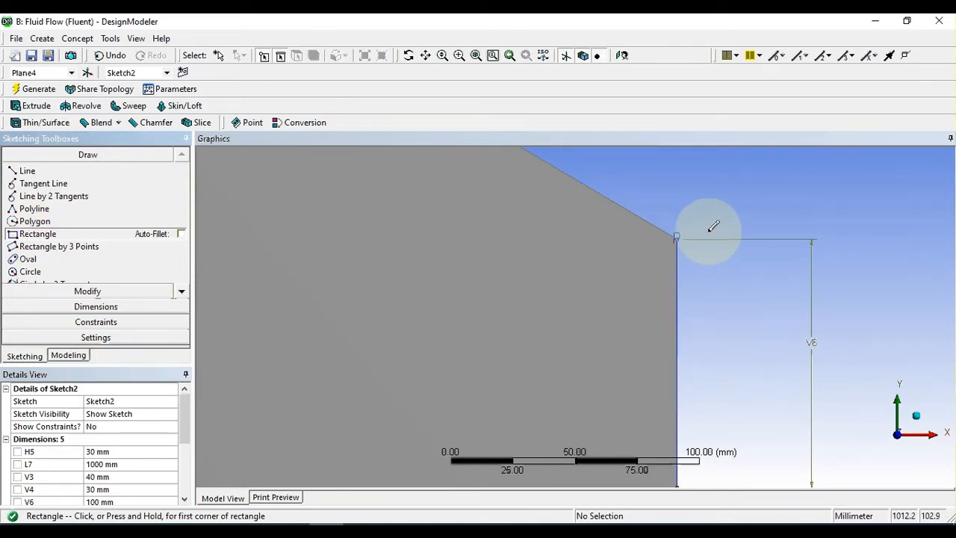
scroll(712, 228, up, 4)
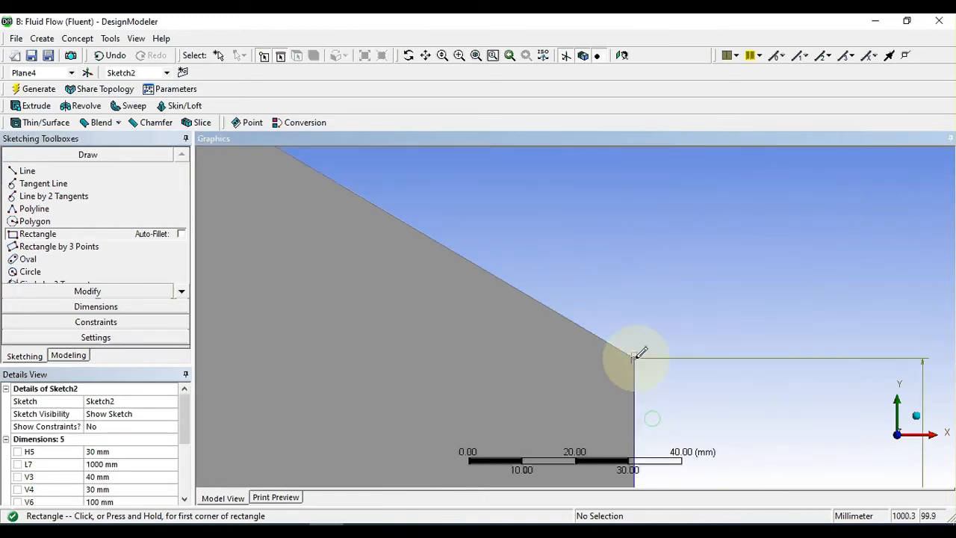
click(635, 357)
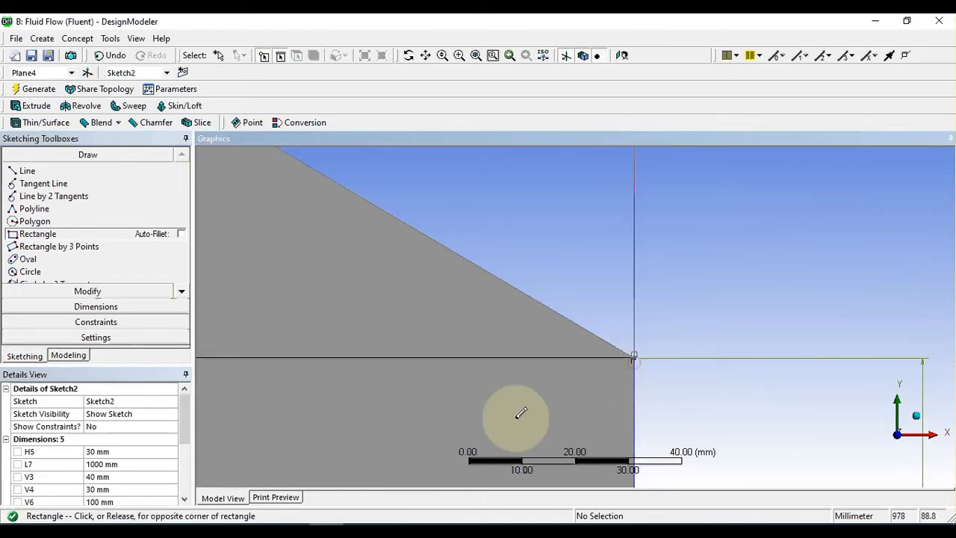
click(462, 446)
scroll(660, 337, down, 4)
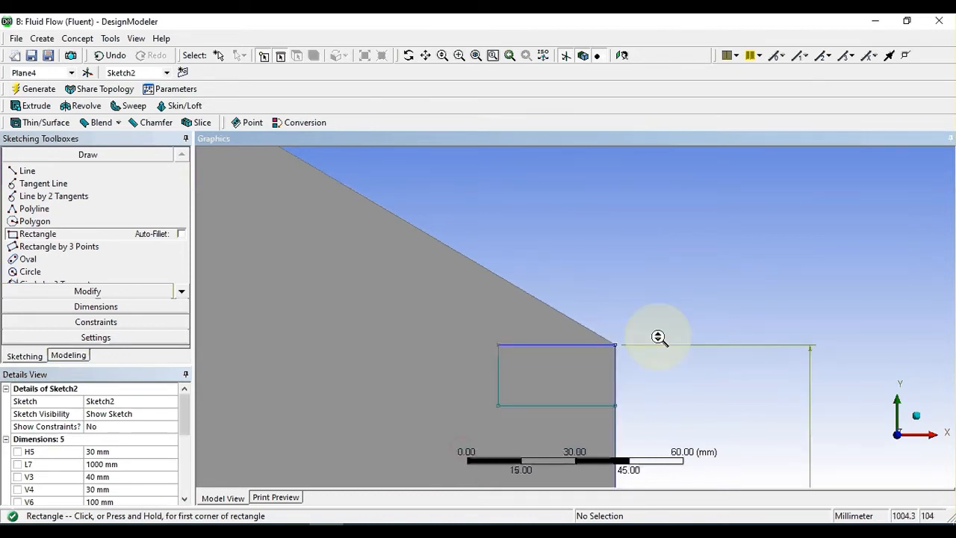
mouse_move(640, 391)
ctrl+middle_down()
mouse_move(733, 282)
mouse_move(734, 307)
ctrl+middle_up()
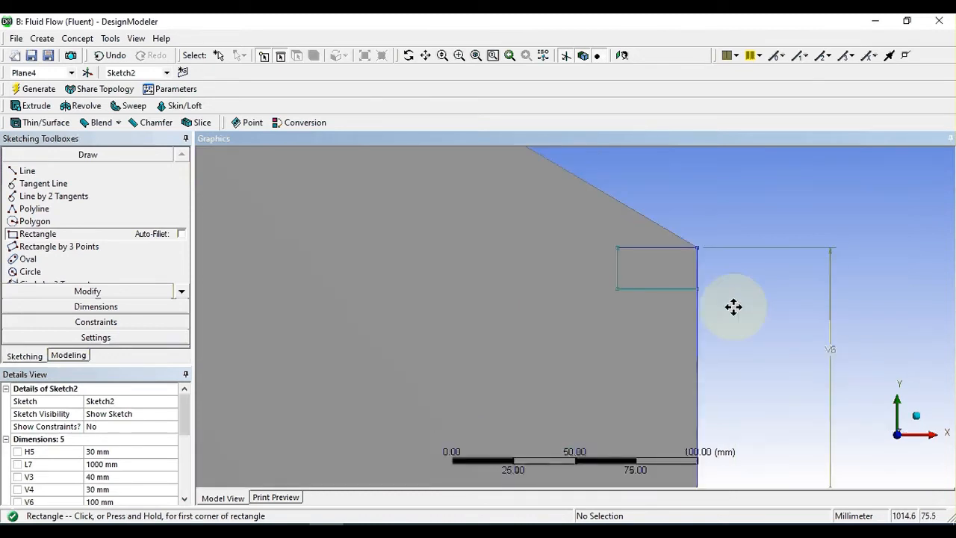
Step: Dimension the width and height of the new rectangle below the 100 mm line's upper endpoint
scroll(735, 302, up, 1)
mouse_move(760, 254)
ctrl+middle_down()
mouse_move(739, 310)
mouse_move(758, 277)
ctrl+middle_up()
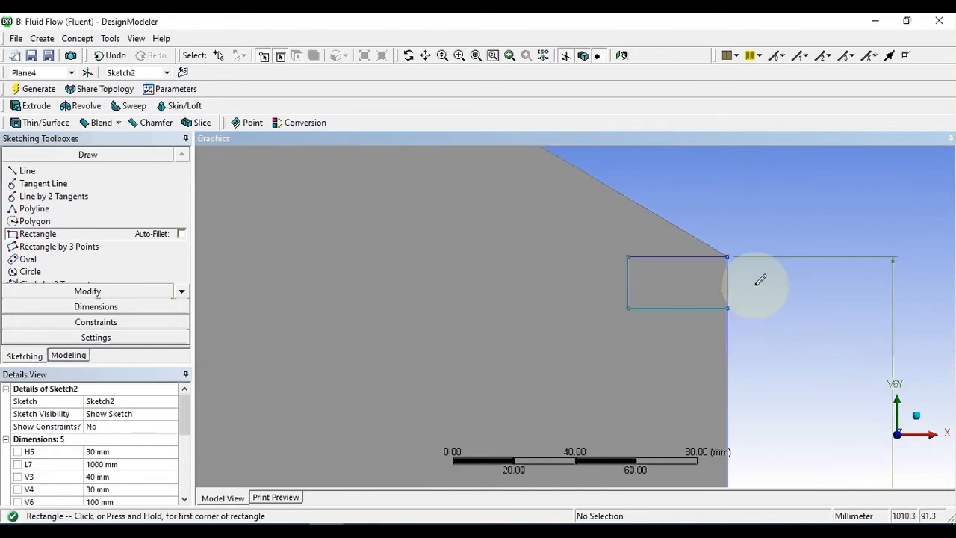
scroll(715, 292, up, 1)
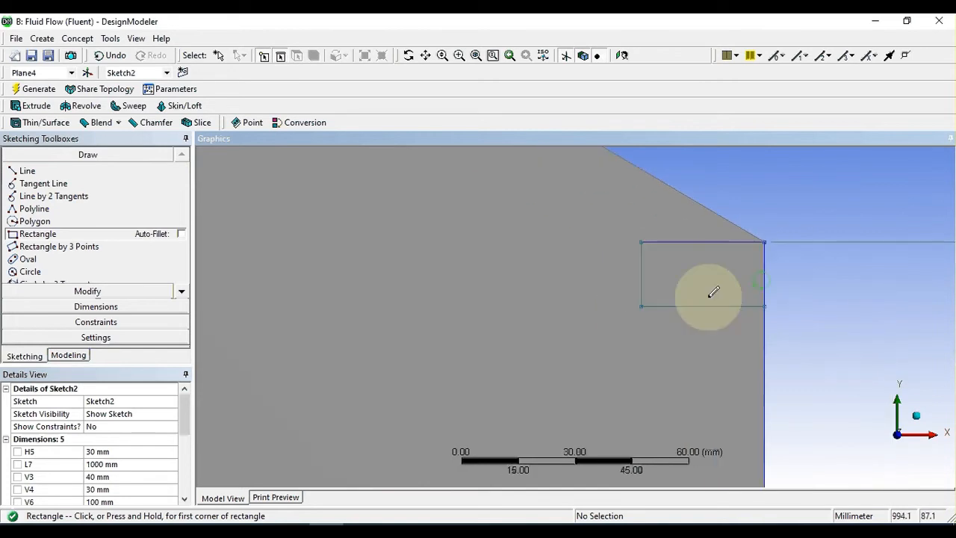
click(77, 311)
click(706, 242)
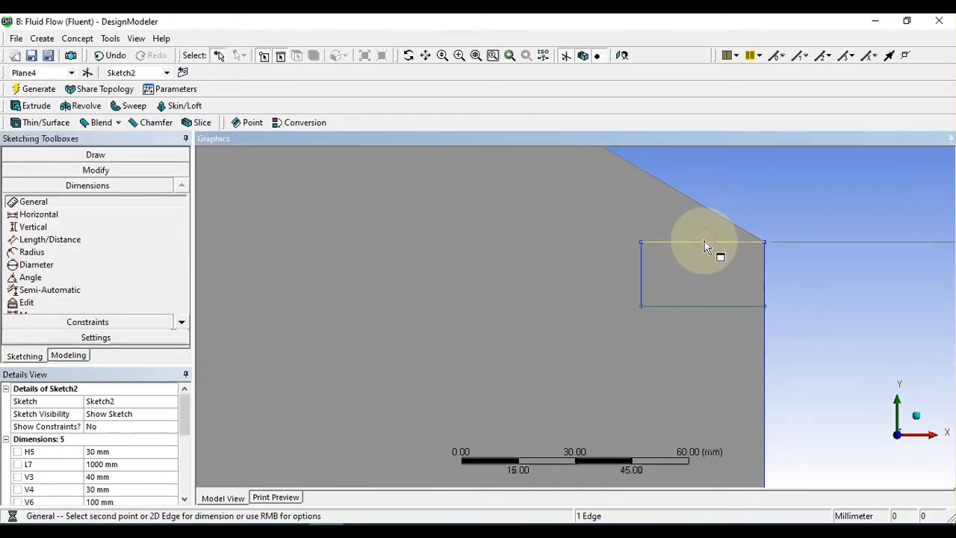
click(711, 196)
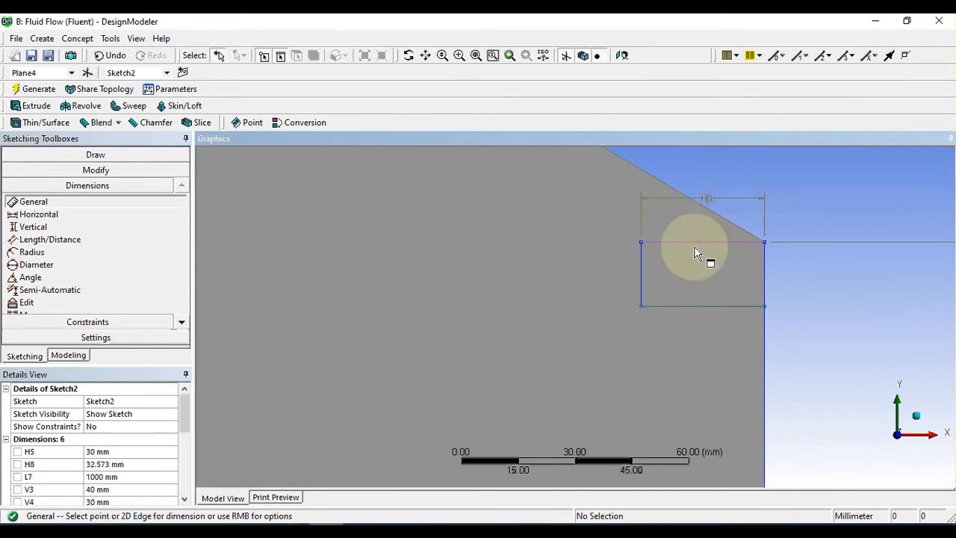
click(641, 276)
click(594, 285)
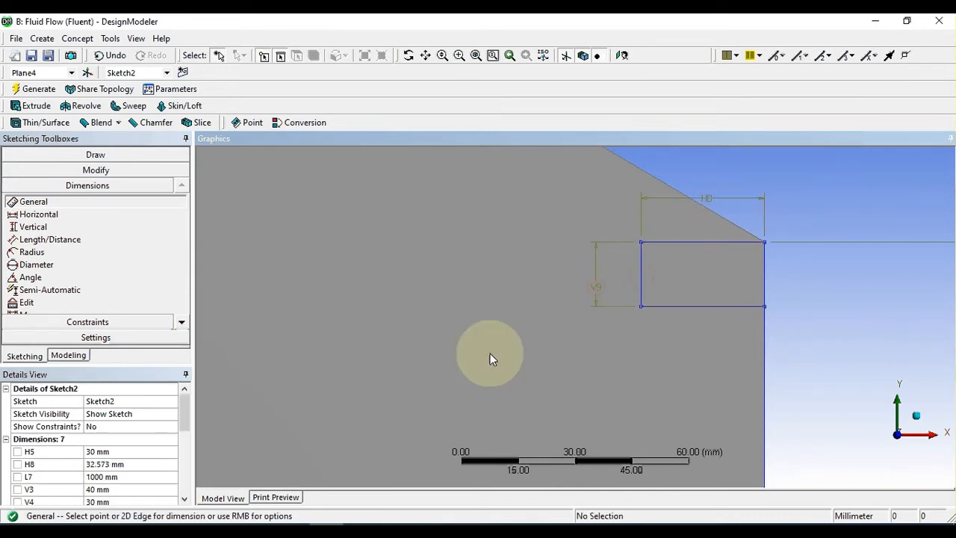
Step: Set the rectangle's width and height dimensions to 40 mm each
click(105, 465)
text(40)
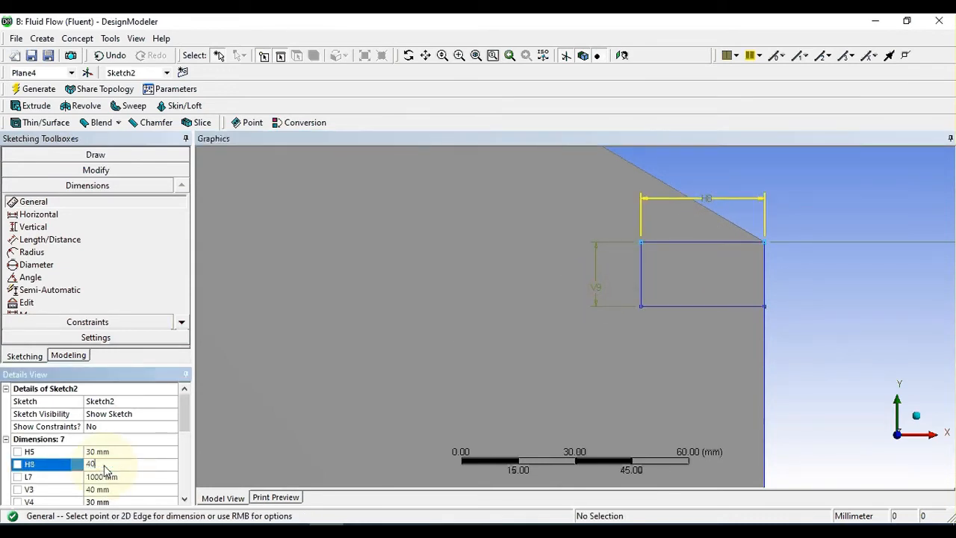
click(255, 413)
drag(184, 422, 185, 447)
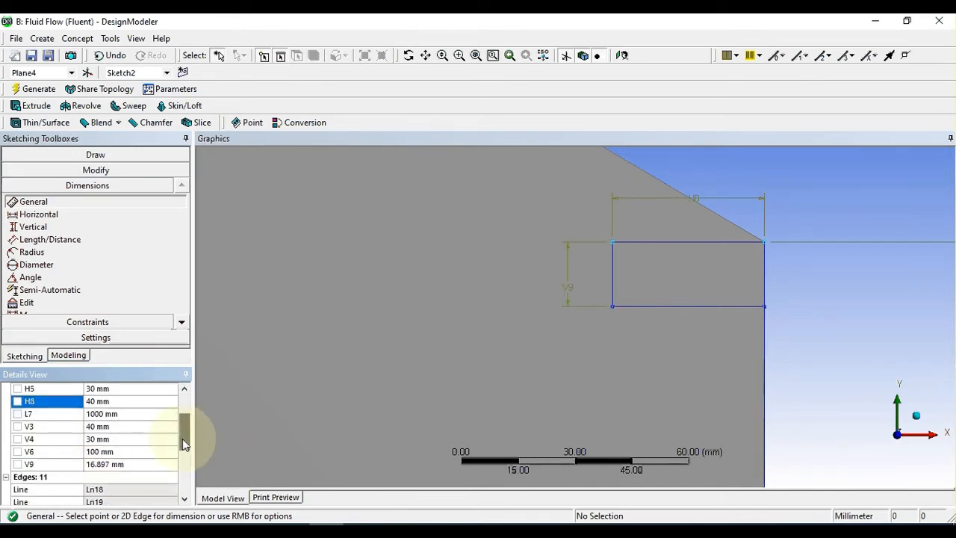
click(138, 466)
text(40)
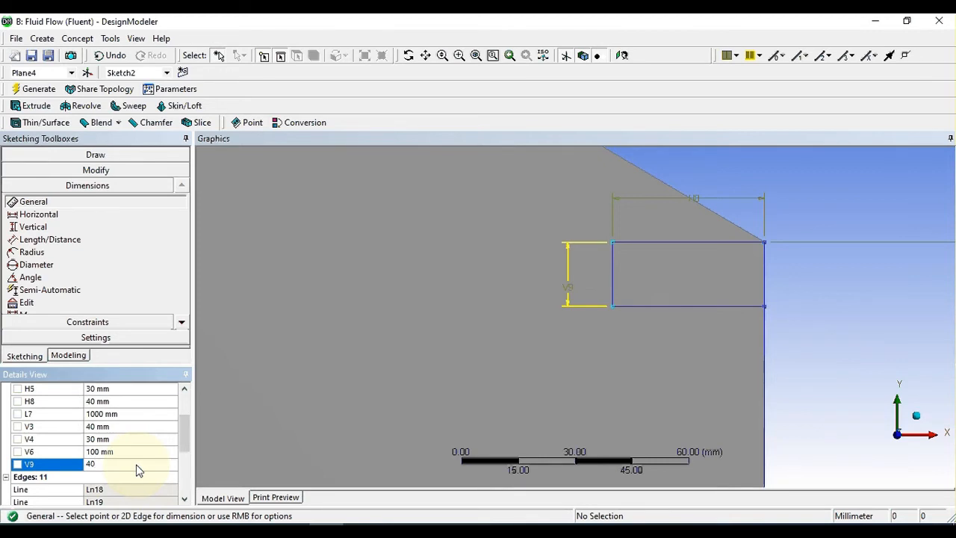
click(625, 331)
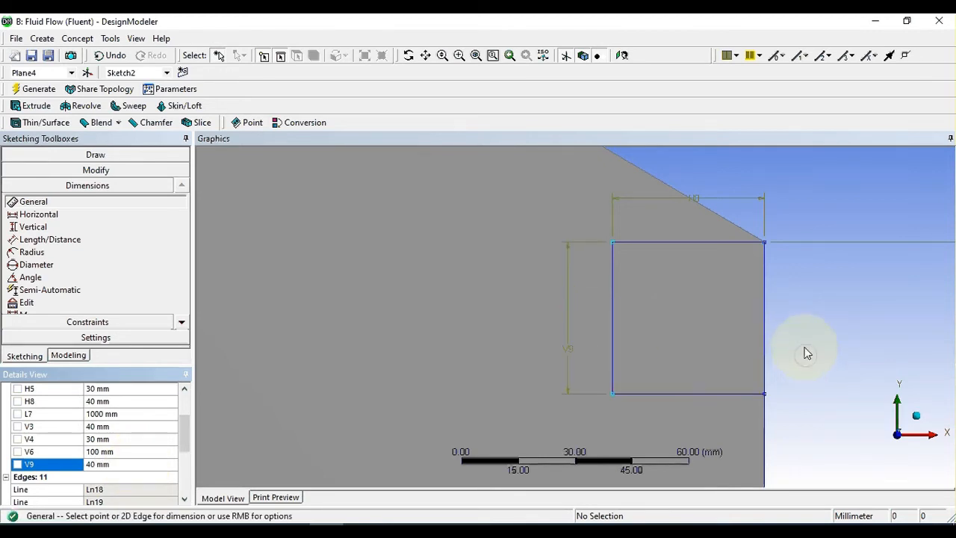
Step: Draw a vertical line about 31 mm long downward from the rectangle's upper edge, about 8 mm from its inner side
click(58, 155)
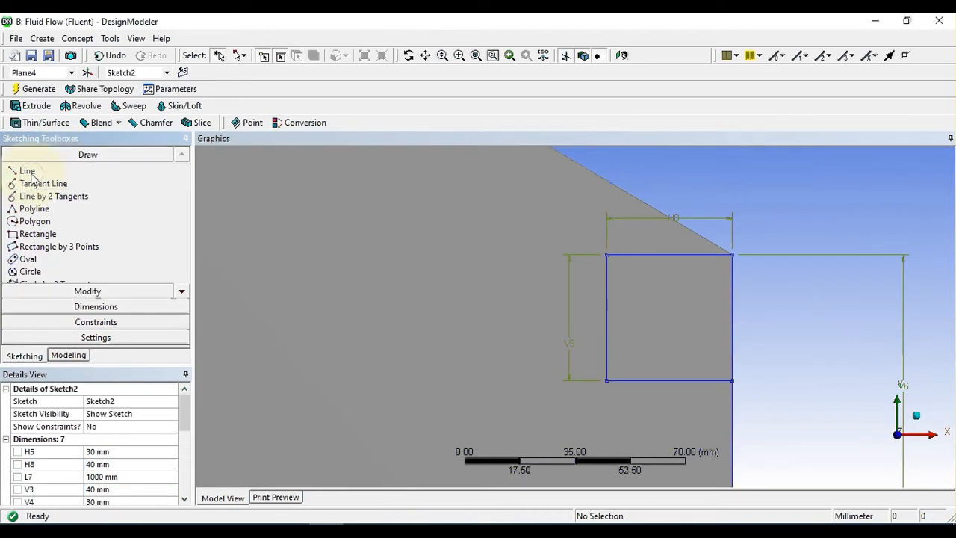
click(26, 172)
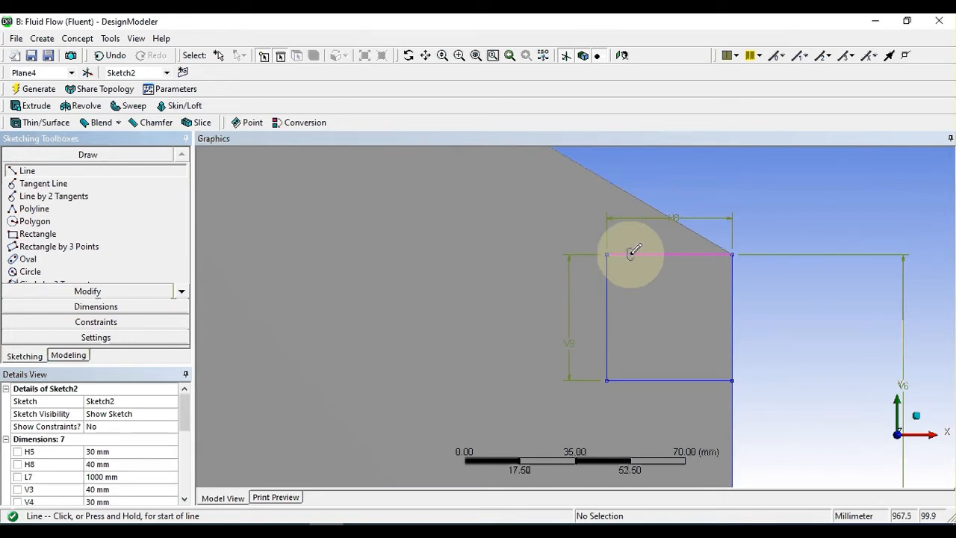
click(632, 254)
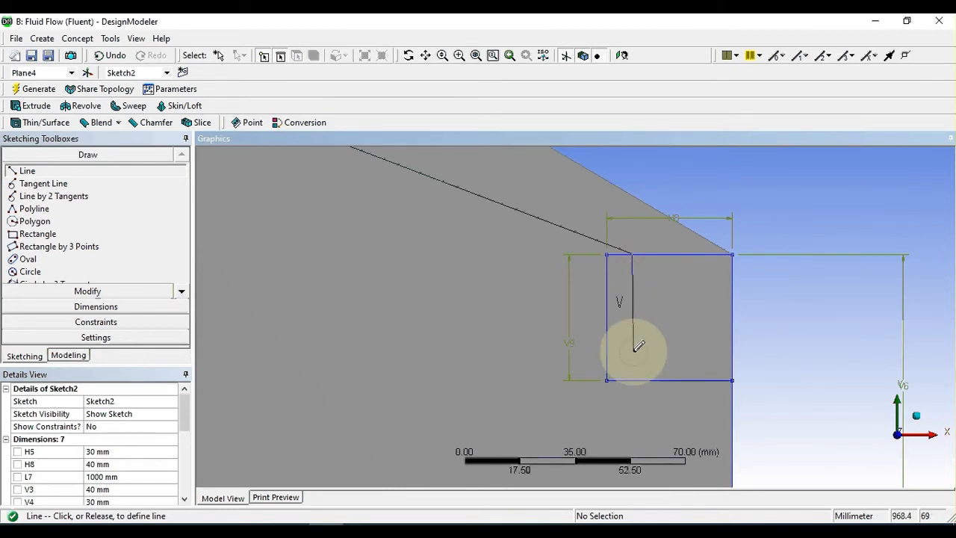
click(634, 348)
click(637, 348)
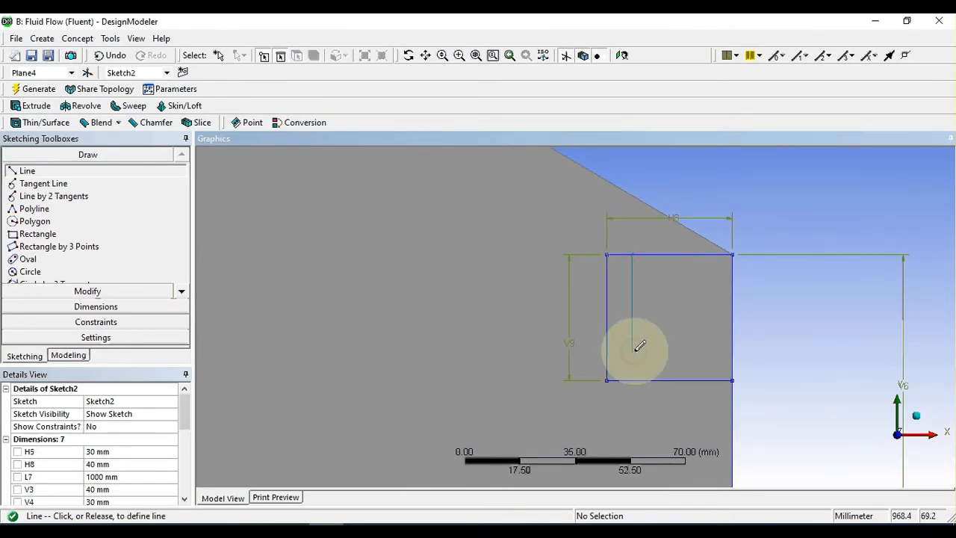
click(640, 349)
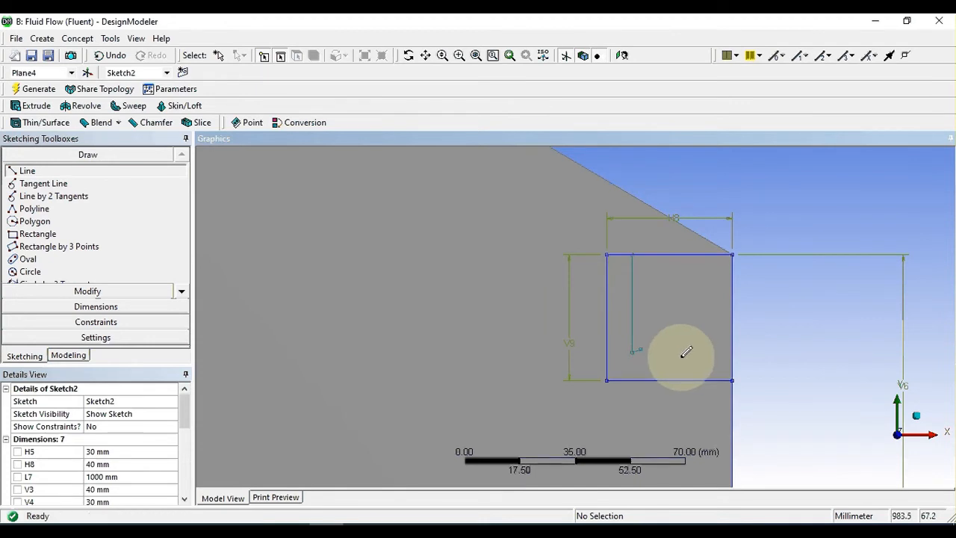
key(ctrl+z)
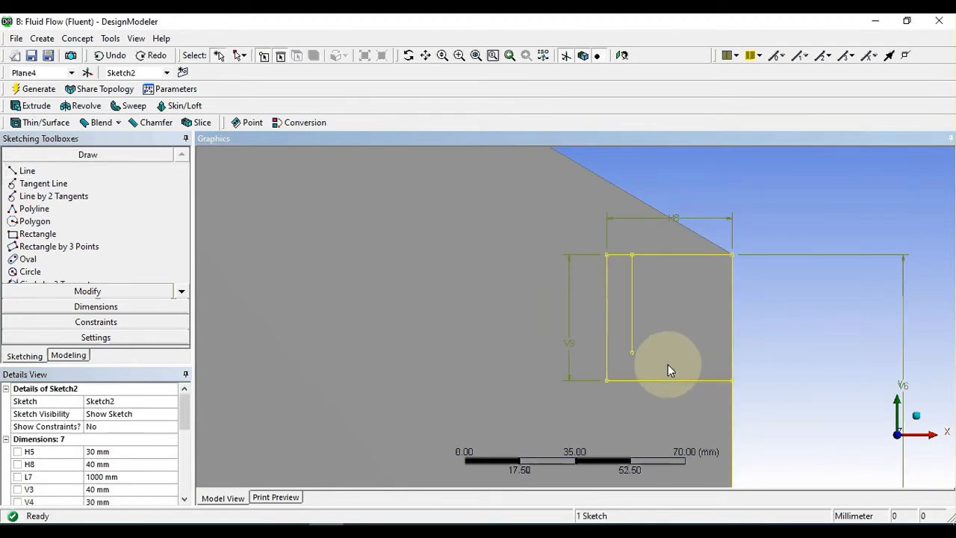
Step: Draw a horizontal line about 32 mm long from the inner vertical line's lower endpoint to the rectangle's outer vertical edge
click(27, 170)
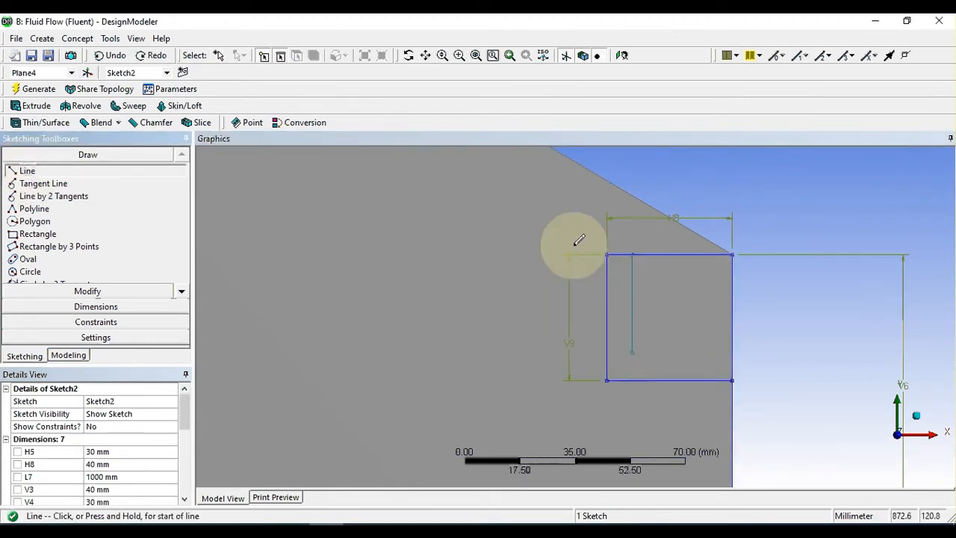
click(634, 350)
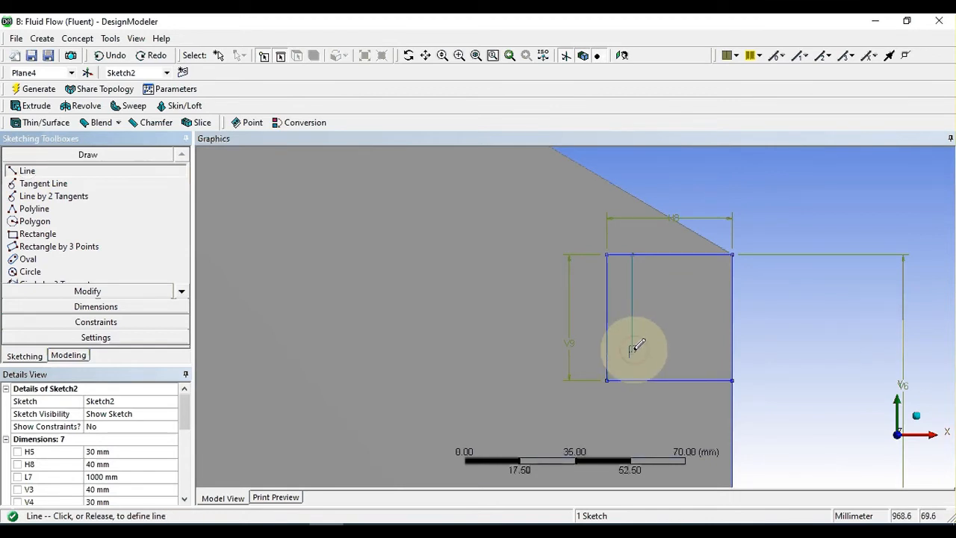
click(732, 351)
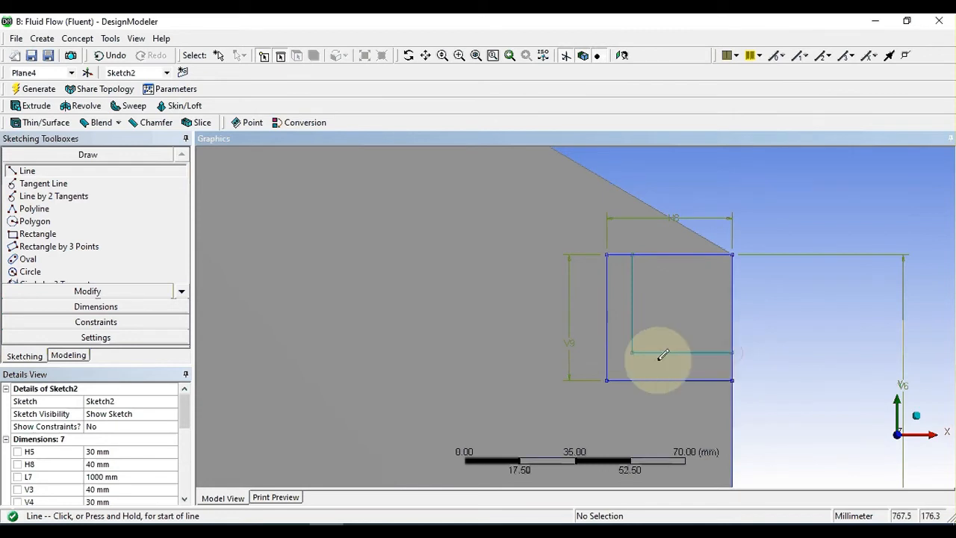
scroll(657, 346, down, 2)
scroll(662, 262, up, 2)
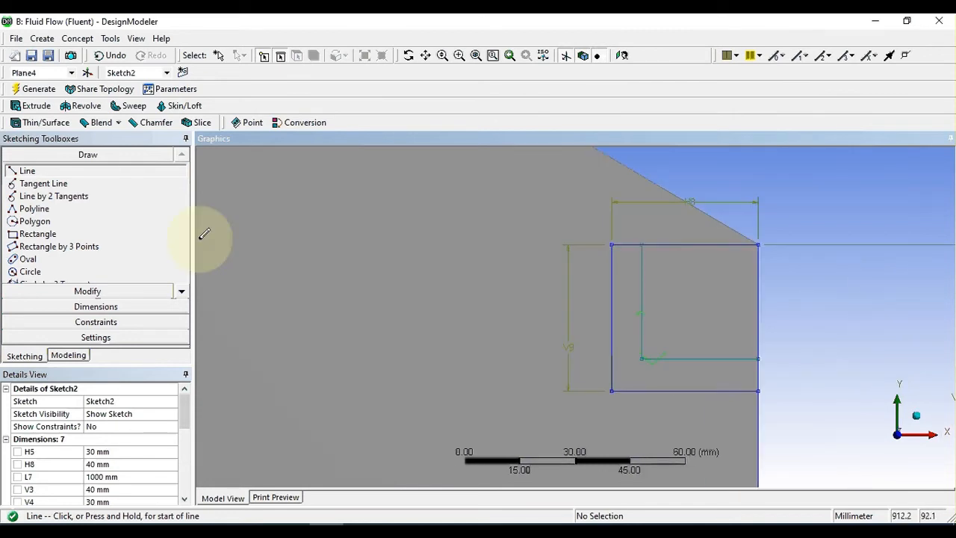
Step: Dimension the inner vertical line's length and set it to 30 mm
click(96, 308)
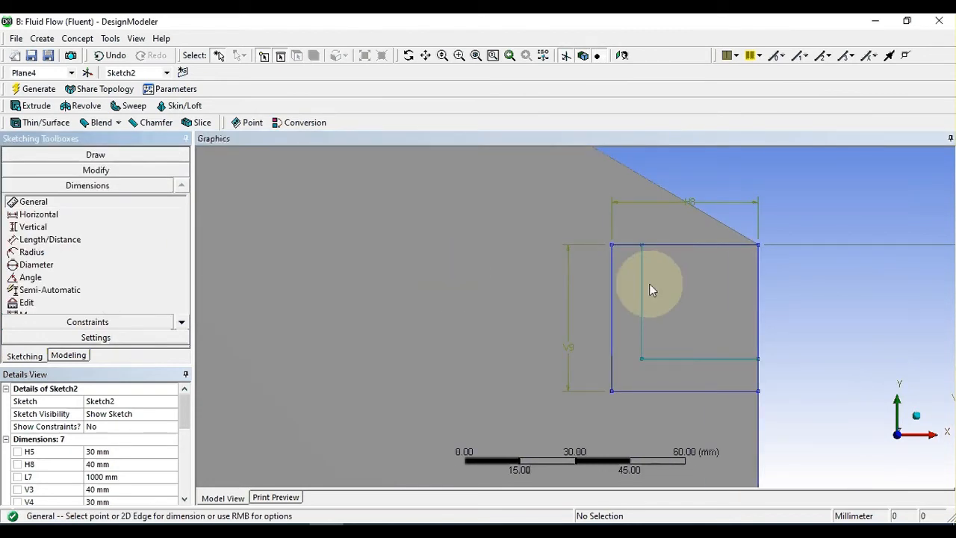
click(644, 291)
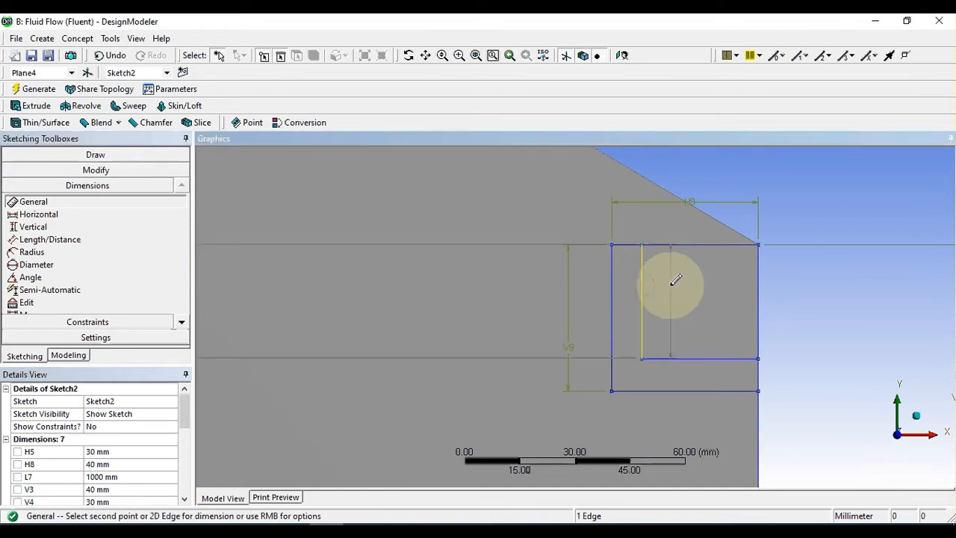
click(686, 286)
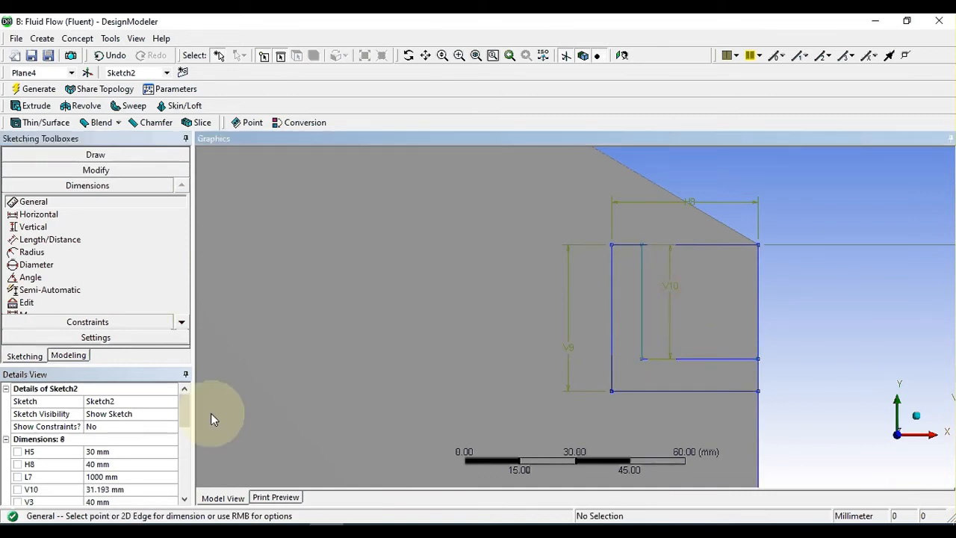
click(118, 491)
text(30)
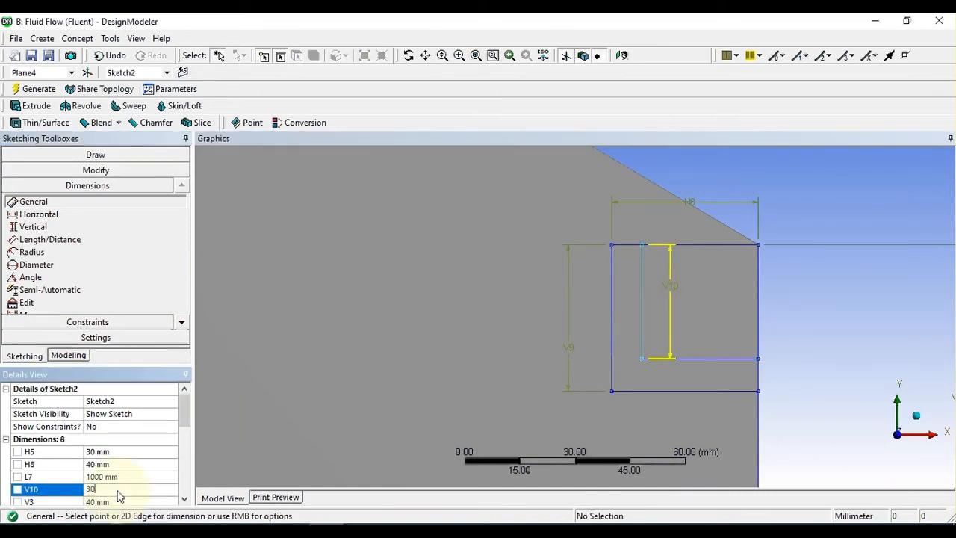
click(301, 311)
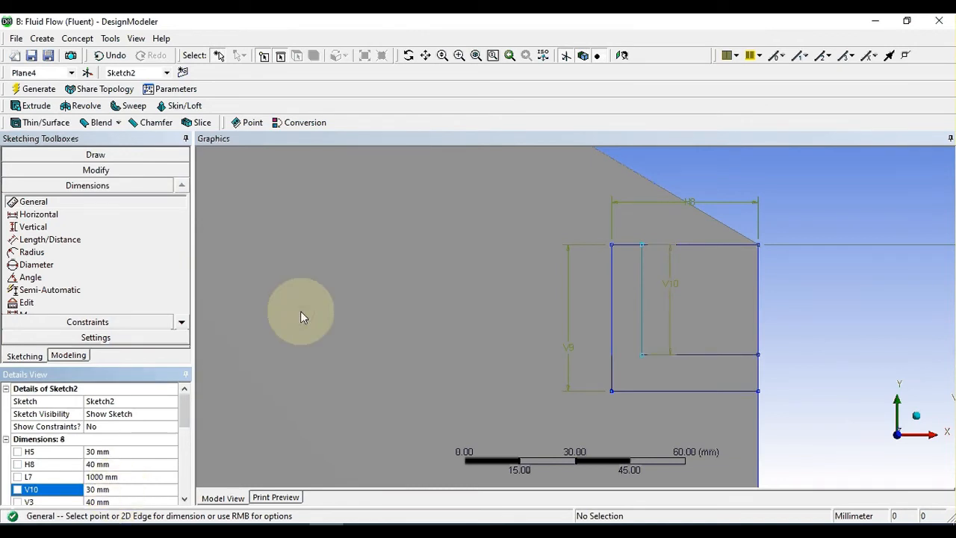
Step: Dimension the inner horizontal line's length and set it to 30 mm
click(697, 354)
click(698, 410)
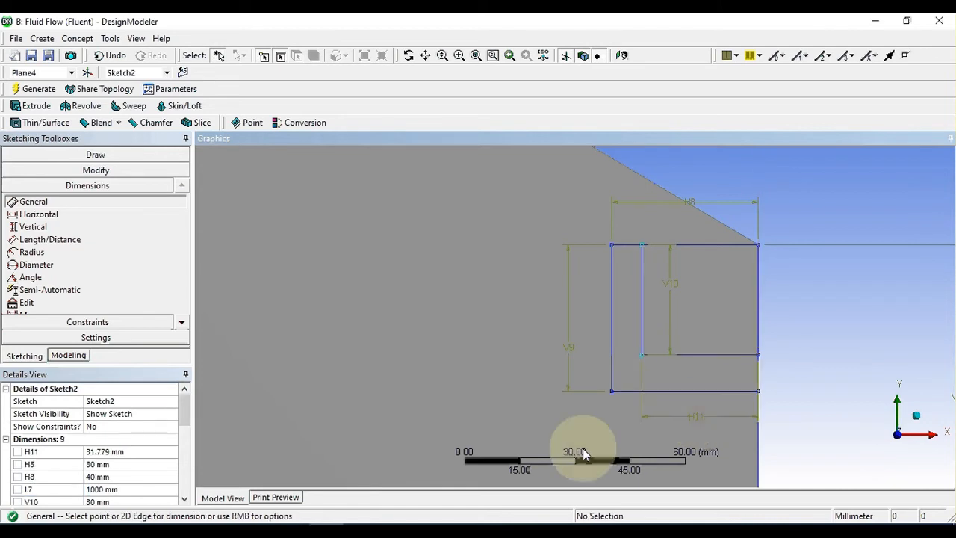
click(106, 453)
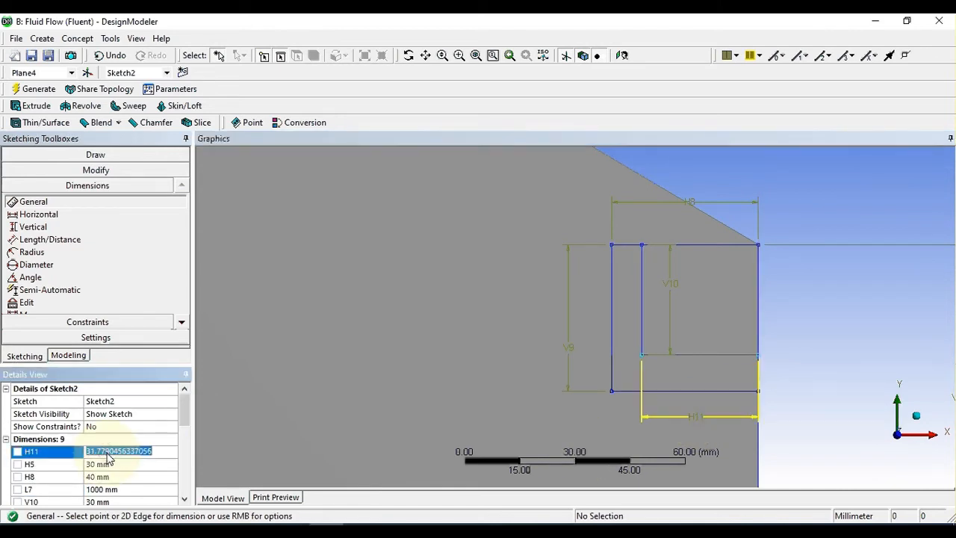
text(30)
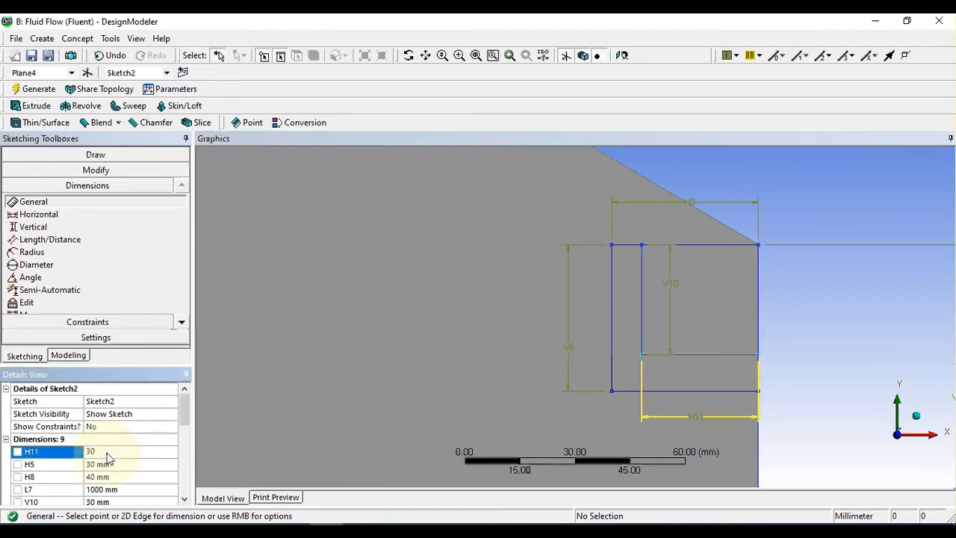
click(345, 335)
Step: Try to add another width dimension to the rectangle's upper edge, and undo it
scroll(393, 326, up, 1)
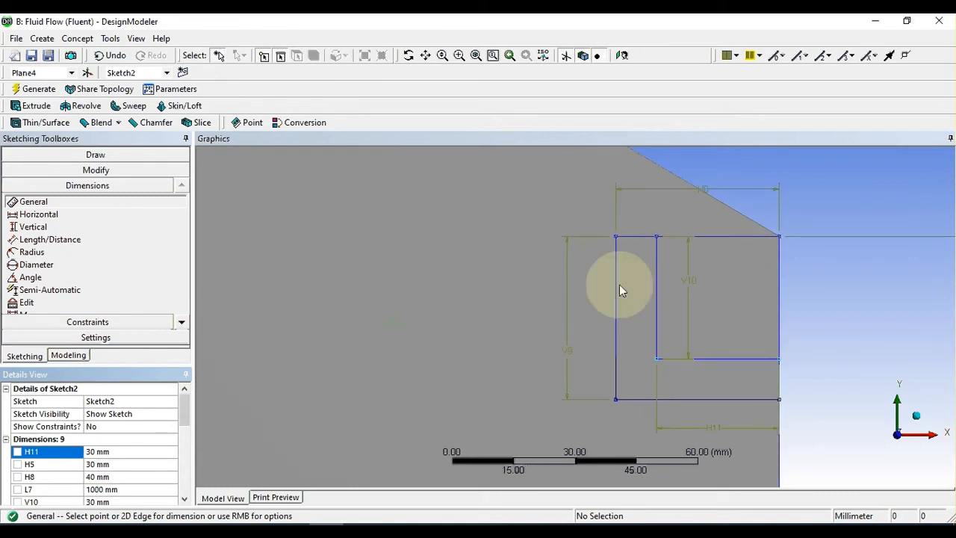
click(739, 238)
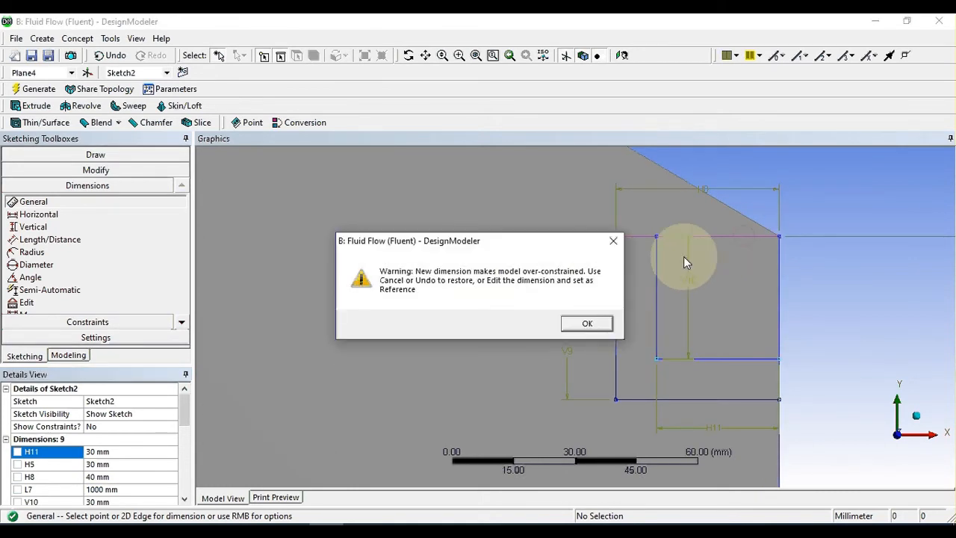
click(587, 322)
click(664, 238)
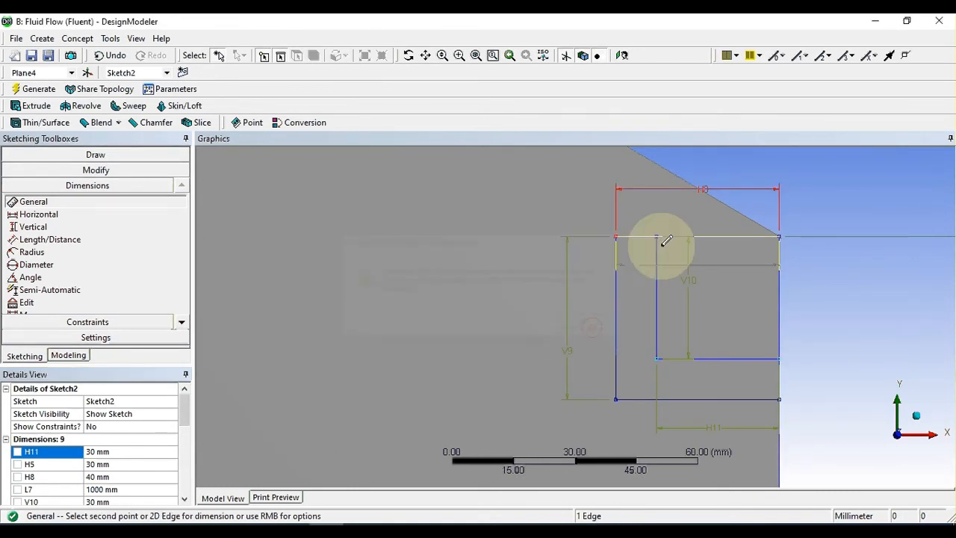
click(691, 216)
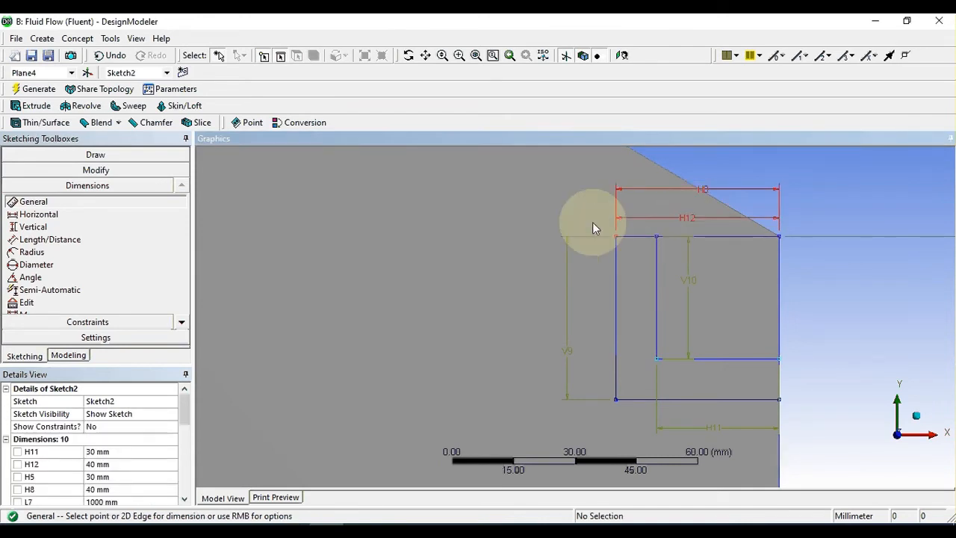
key(Escape)
key(ctrl+z)
Step: Delete the upper horizontal edge of the 40 mm rectangle
scroll(706, 271, up, 2)
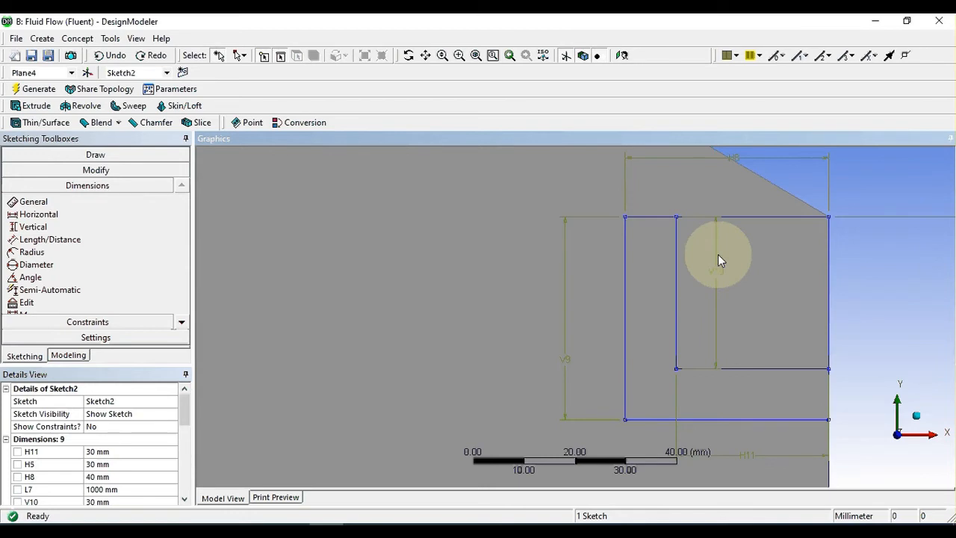
click(718, 254)
click(741, 217)
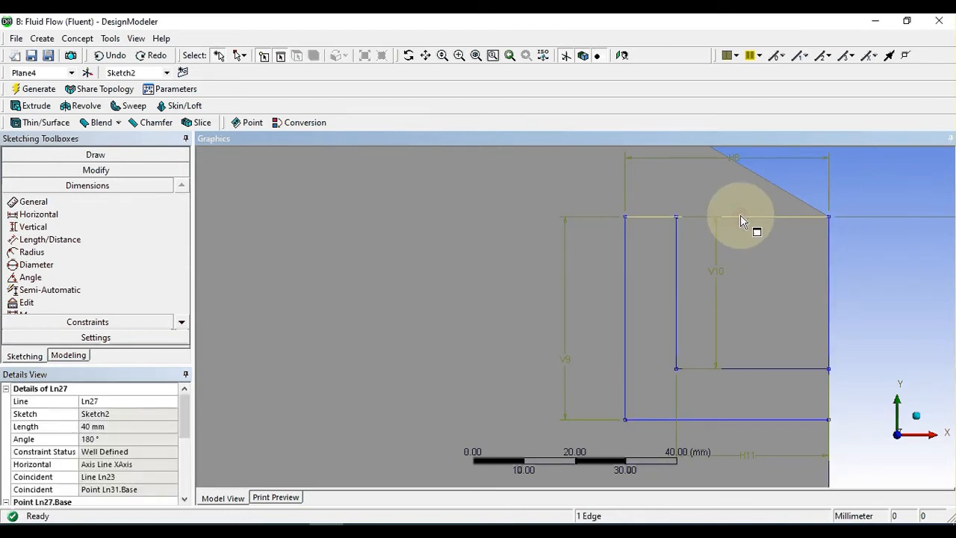
key(Delete)
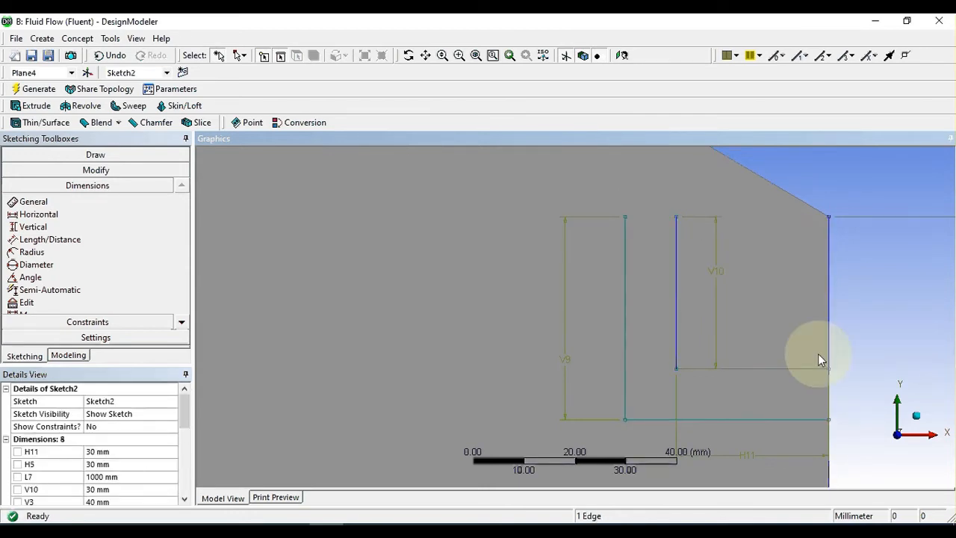
Step: Delete the rectangles' outer vertical edges that lie along the solid's side edge
click(830, 290)
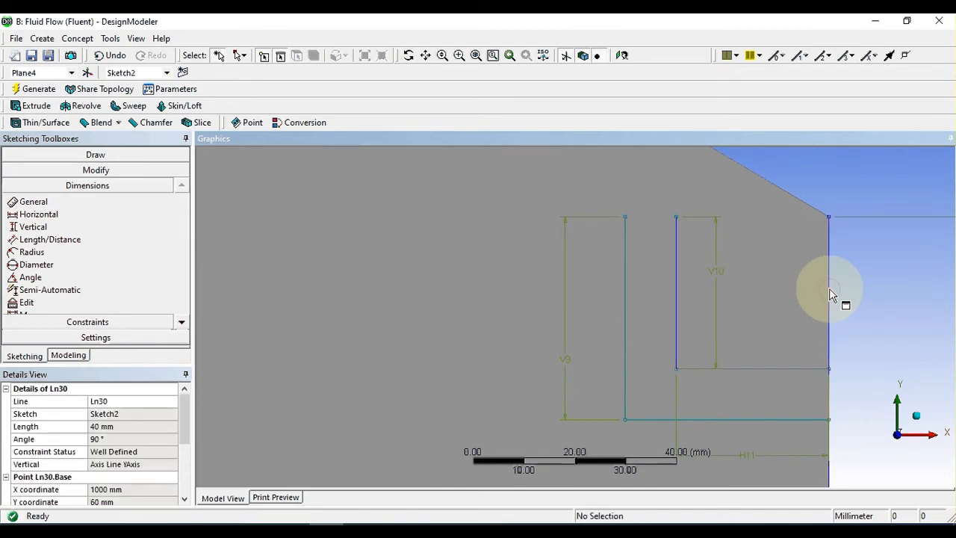
click(831, 287)
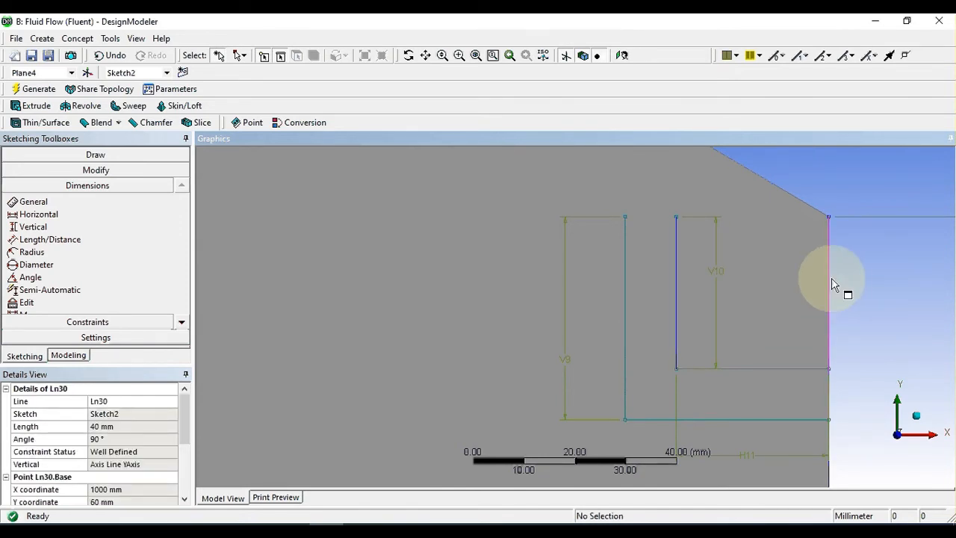
key(Delete)
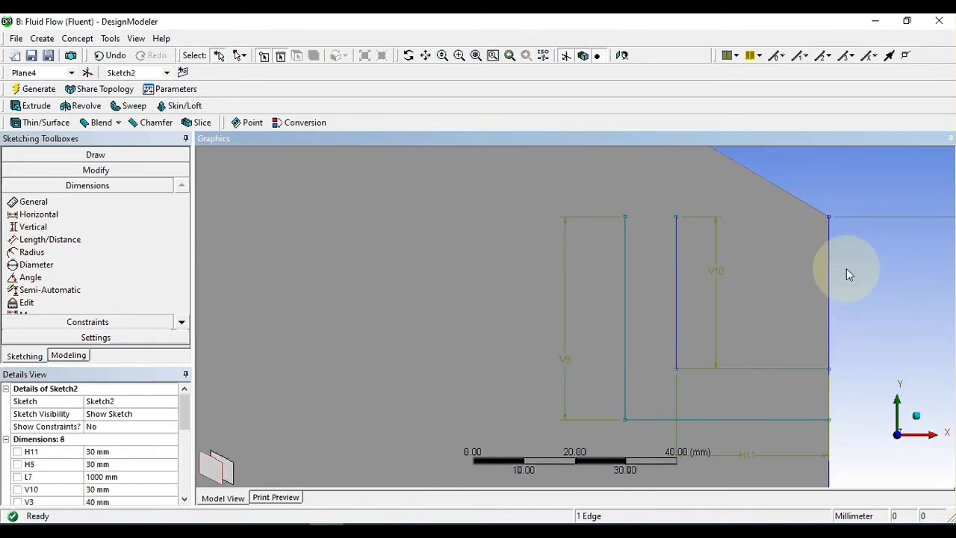
click(831, 273)
key(Delete)
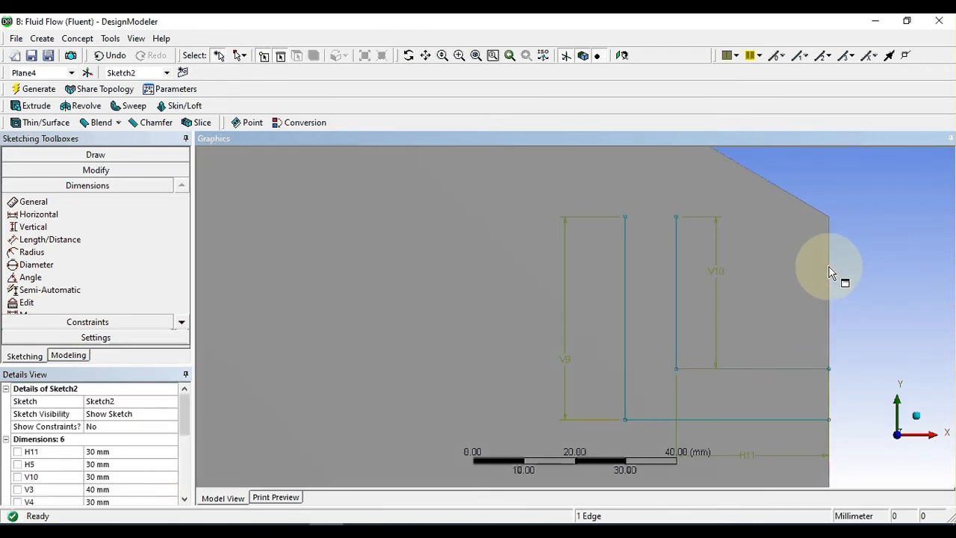
Step: Draw a horizontal line joining the upper ends of the two vertical lines to close the channel profile's upper end
scroll(825, 276, down, 3)
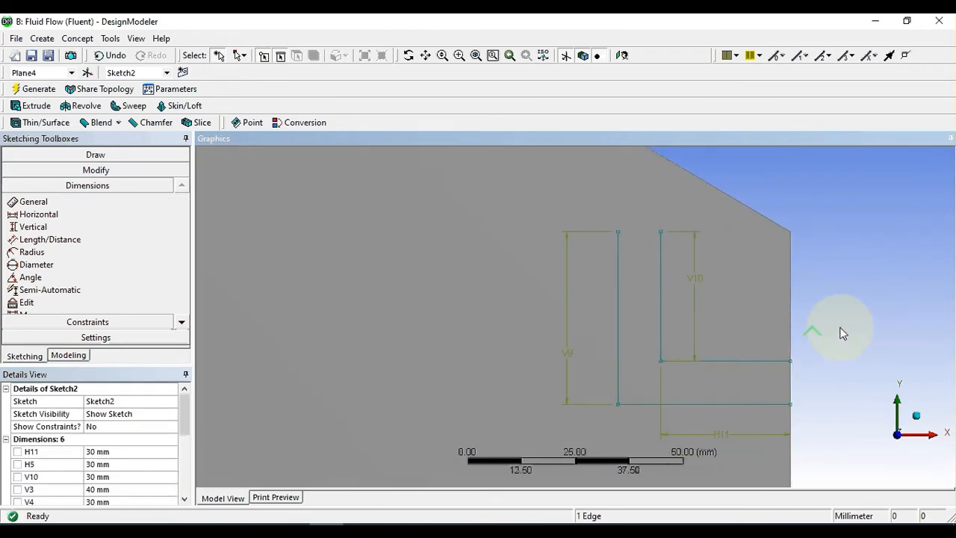
mouse_move(841, 331)
ctrl+middle_down()
mouse_move(747, 266)
mouse_move(727, 277)
ctrl+middle_up()
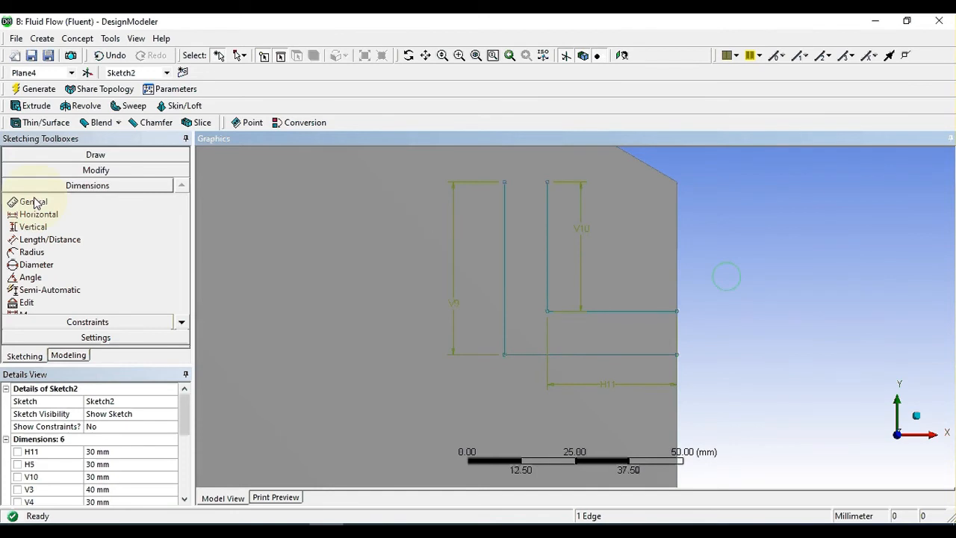
click(31, 155)
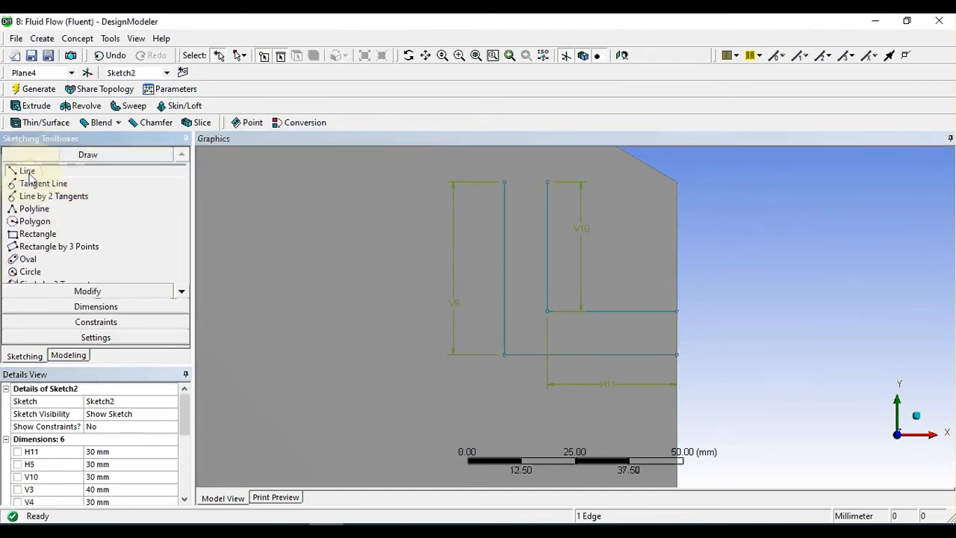
click(27, 172)
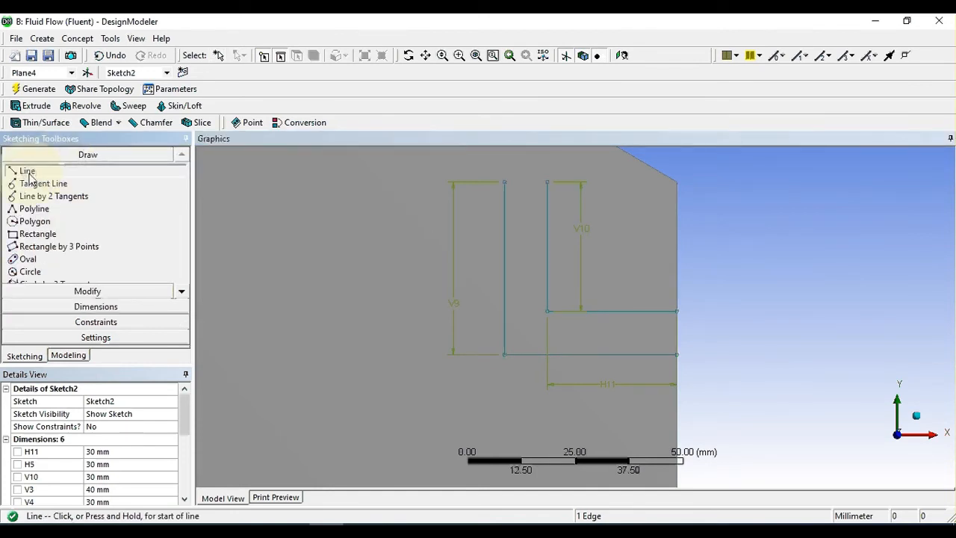
click(504, 180)
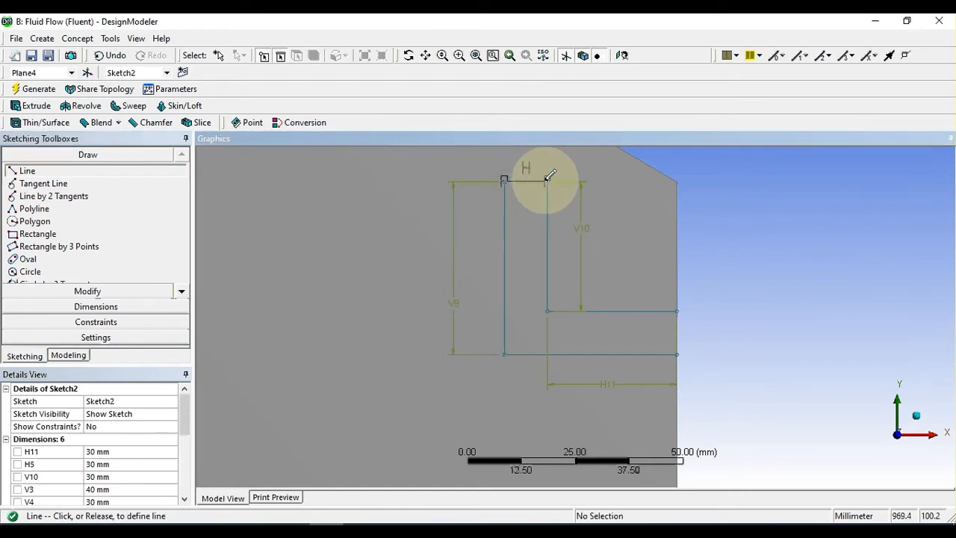
click(548, 179)
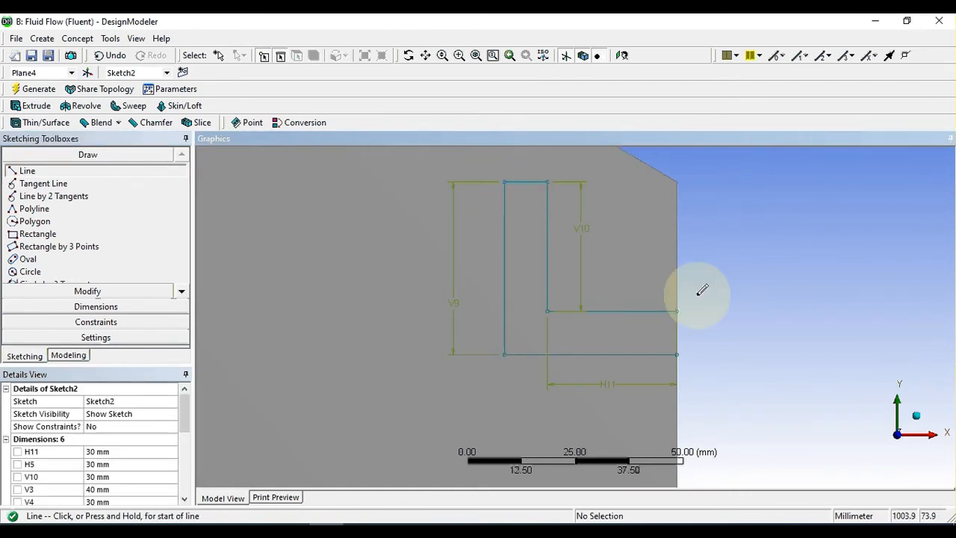
Step: Draw a vertical line along the solid's side edge joining the ends of the two horizontal lines, closing the L-shaped profile
scroll(700, 292, up, 1)
click(719, 307)
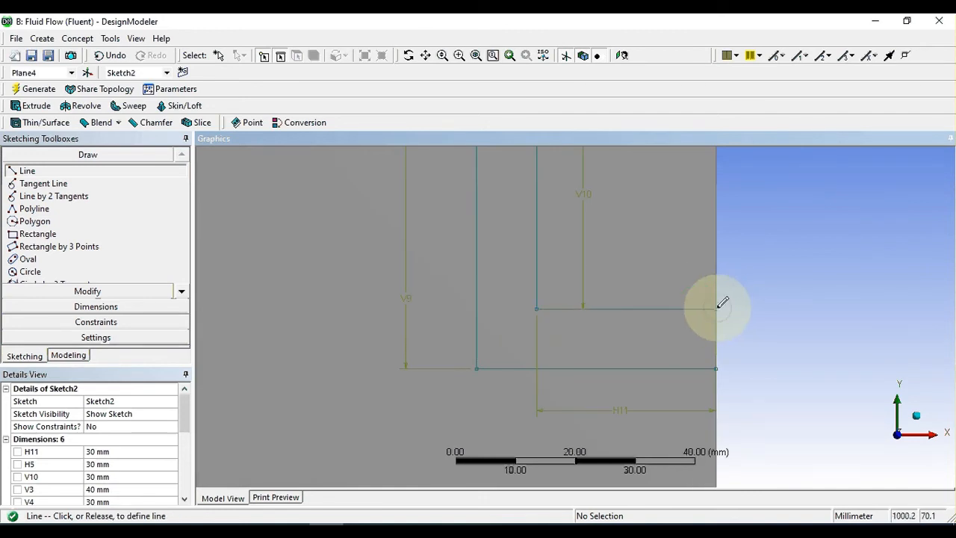
click(717, 367)
scroll(749, 333, down, 3)
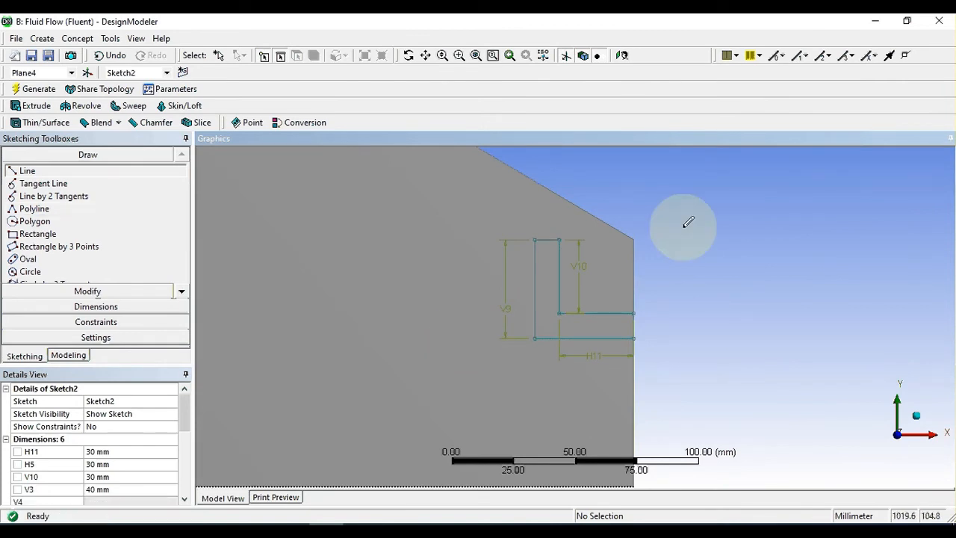
scroll(683, 227, down, 1)
key(Escape)
Step: Check the L-shaped profiles at both sides of the solid's end plane
ctrl+middle_drag(679, 296, 904, 296)
scroll(679, 317, down, 1)
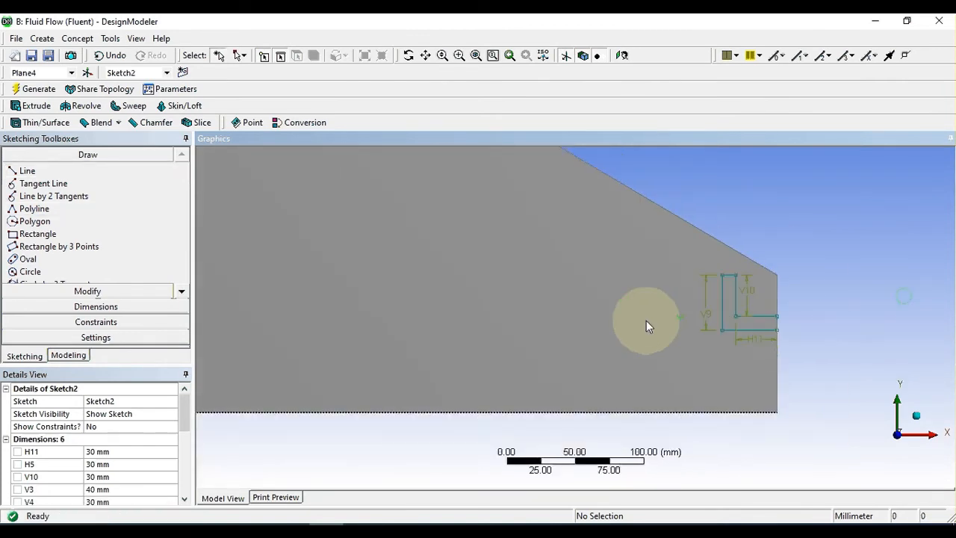
ctrl+middle_drag(371, 322, 604, 318)
scroll(537, 317, down, 1)
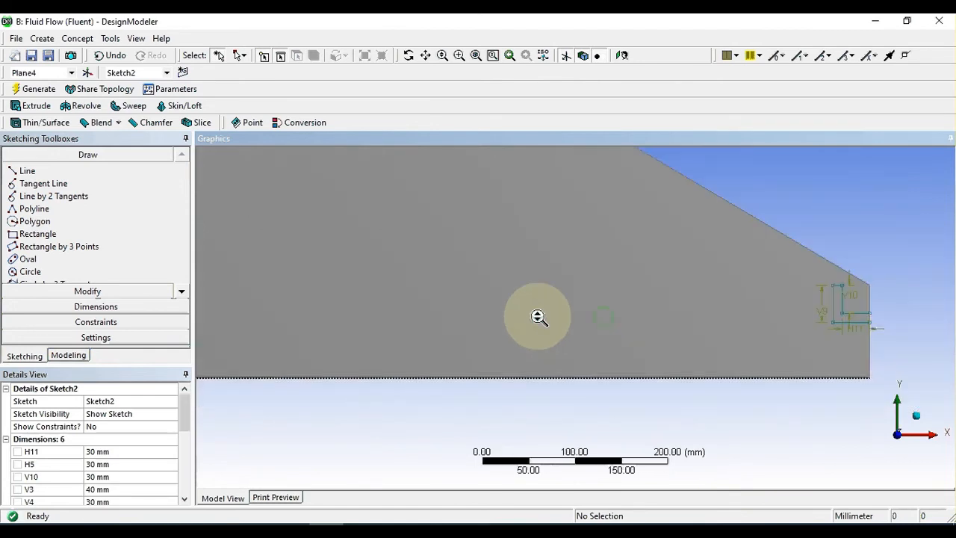
scroll(540, 317, down, 1)
ctrl+middle_drag(405, 321, 479, 320)
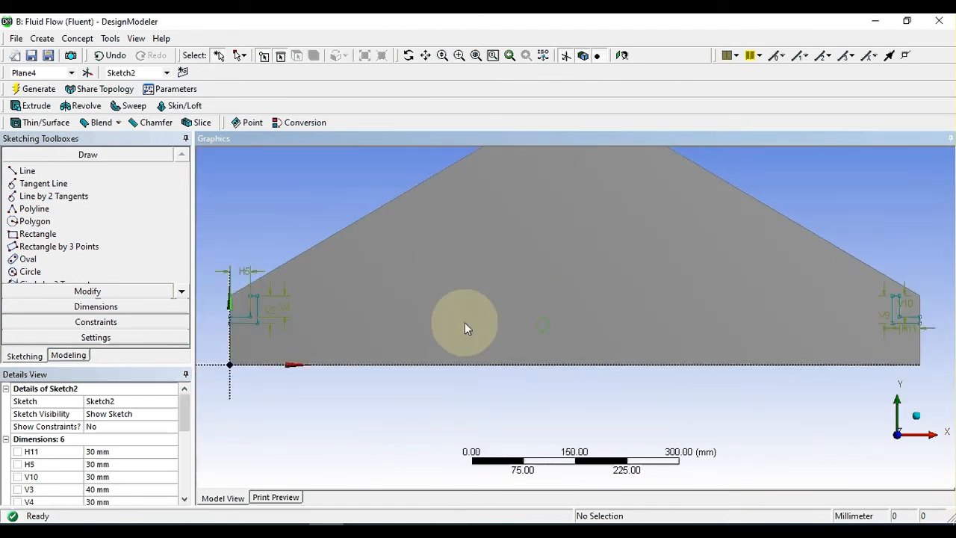
scroll(461, 311, up, 1)
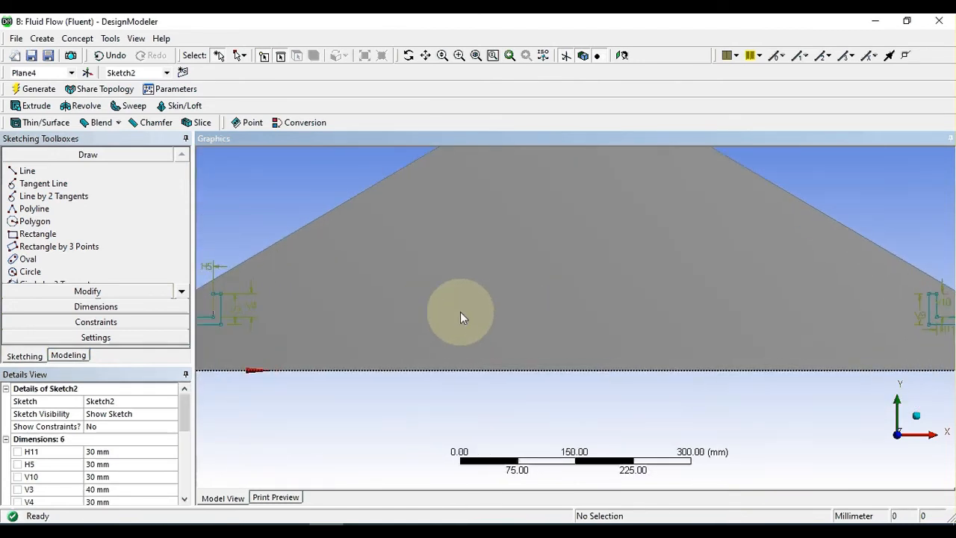
scroll(460, 312, down, 1)
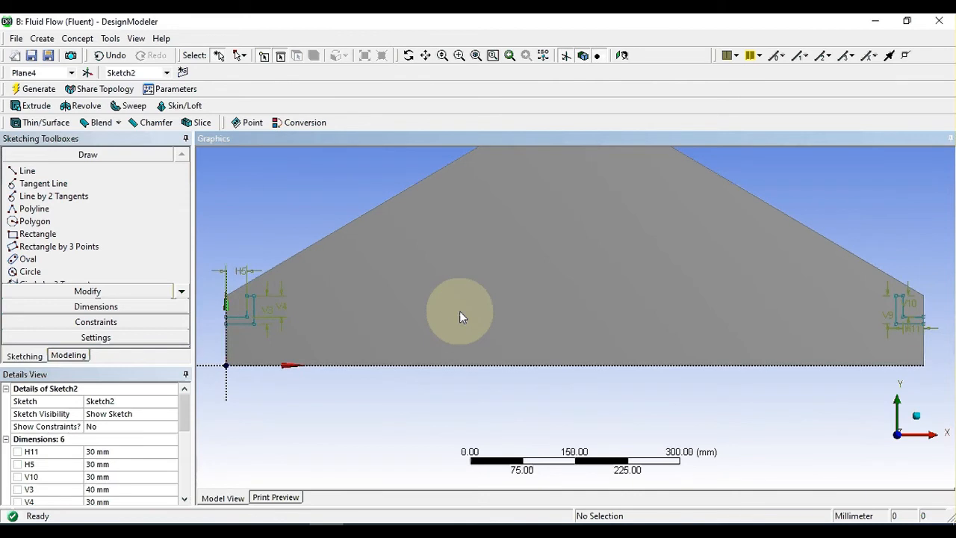
Step: Set up an extrusion of Sketch2 with both L-shaped profiles, using the Cut Material operation
click(36, 107)
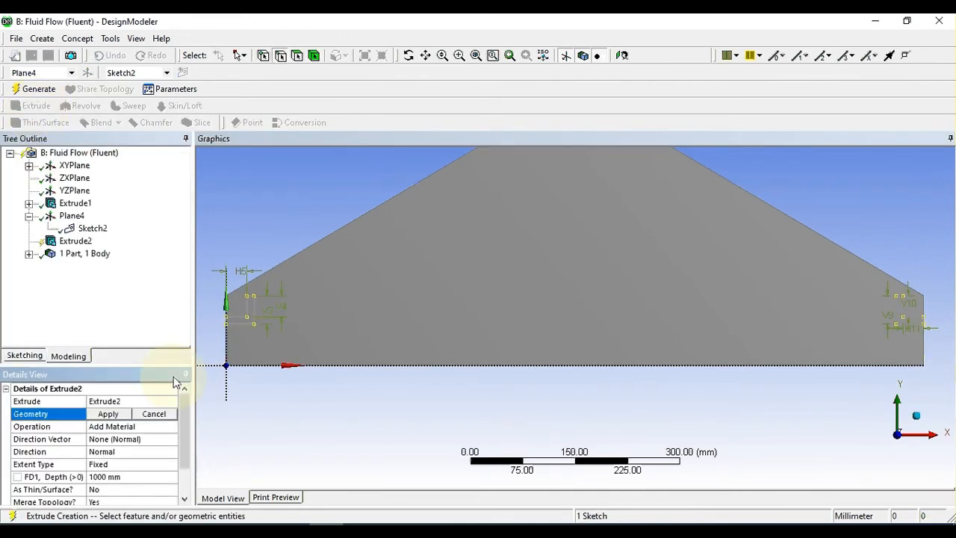
click(117, 415)
scroll(423, 337, down, 5)
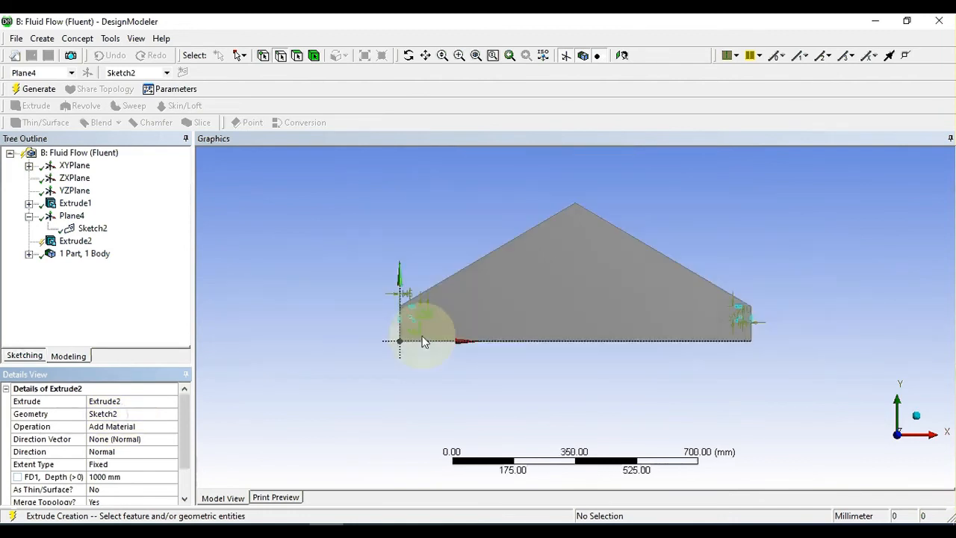
mouse_move(423, 337)
middle_down()
mouse_move(462, 372)
mouse_move(441, 341)
middle_up()
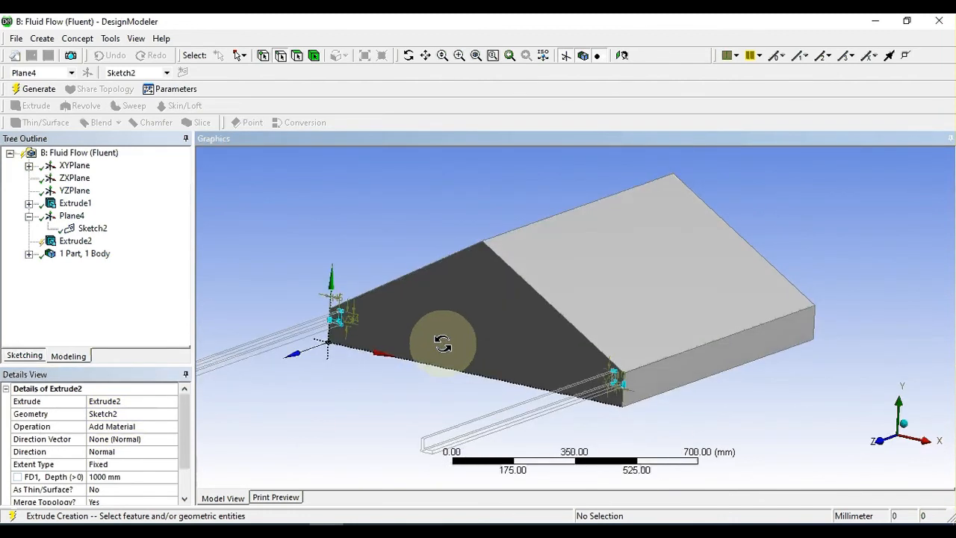
scroll(336, 364, down, 2)
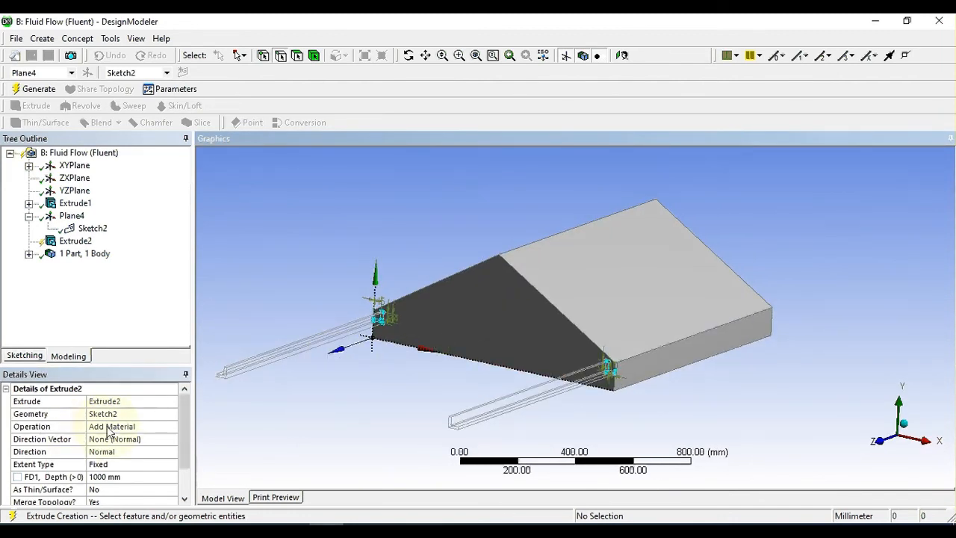
click(158, 427)
click(169, 426)
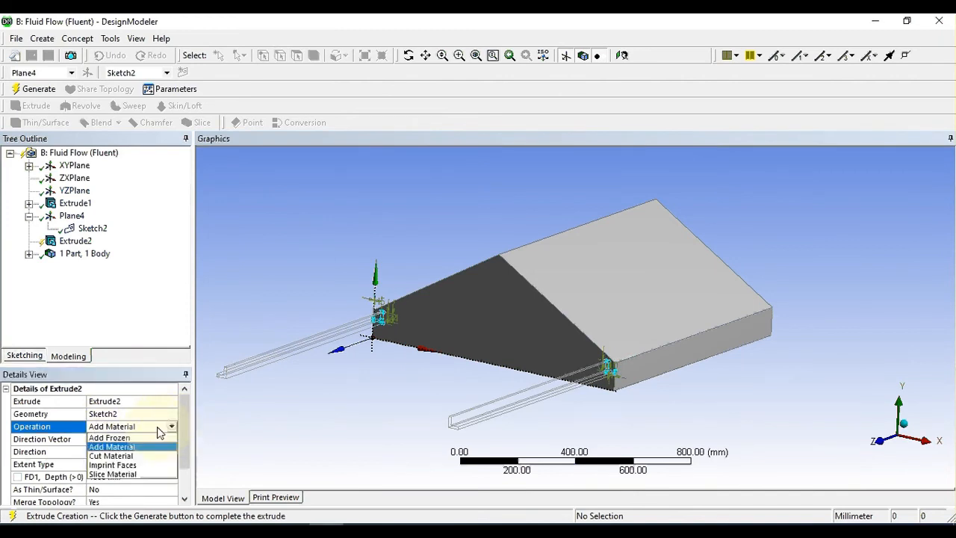
click(114, 451)
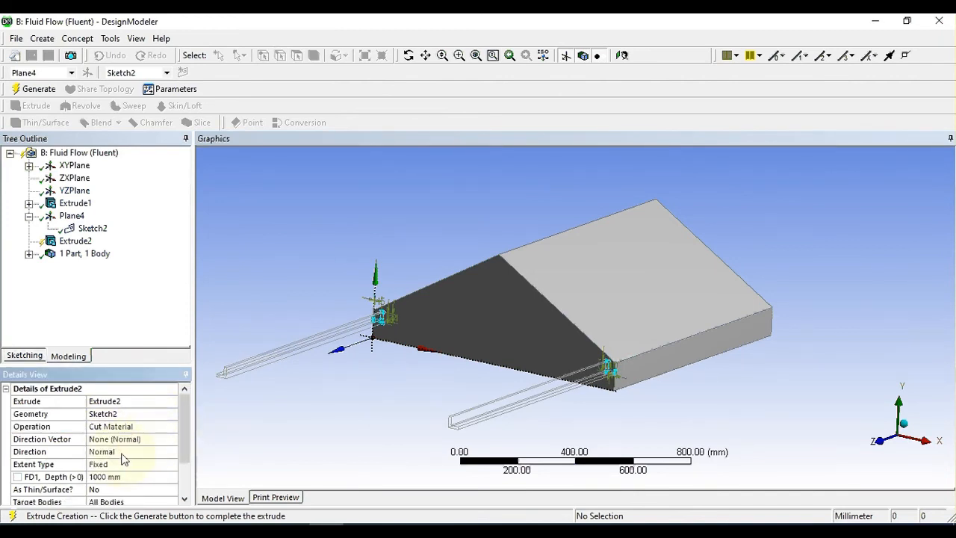
Step: Reverse the cut's direction into the solid and generate it with a fixed depth of 1000 mm
click(171, 451)
click(171, 452)
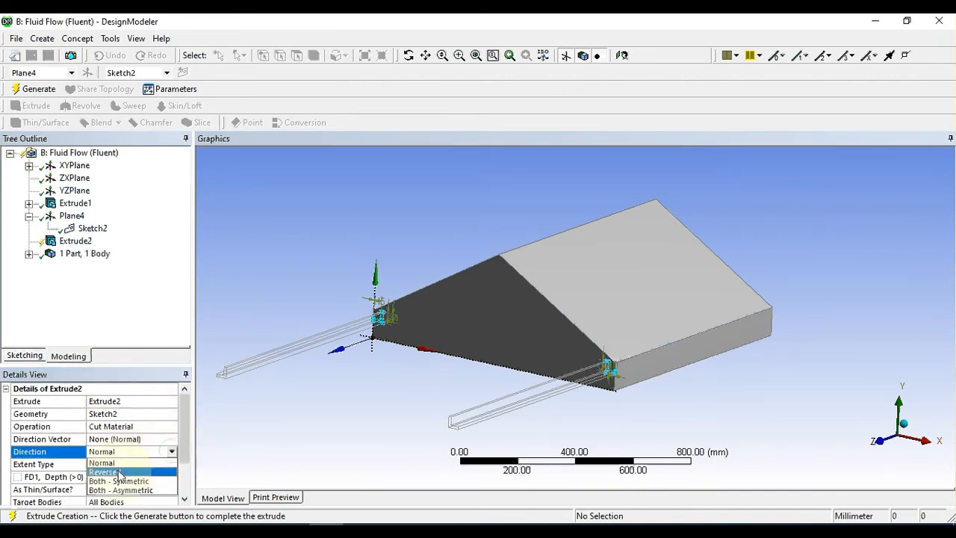
click(112, 471)
scroll(181, 446, down, 1)
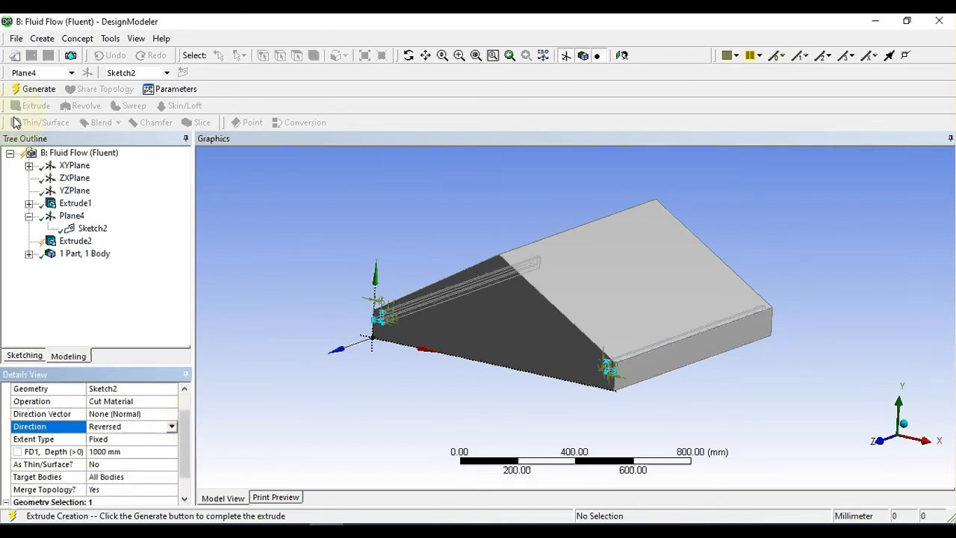
click(33, 90)
Step: Inspect the channel cut along the solid's side wall from several angles, including its far end
middle_drag(432, 378, 526, 255)
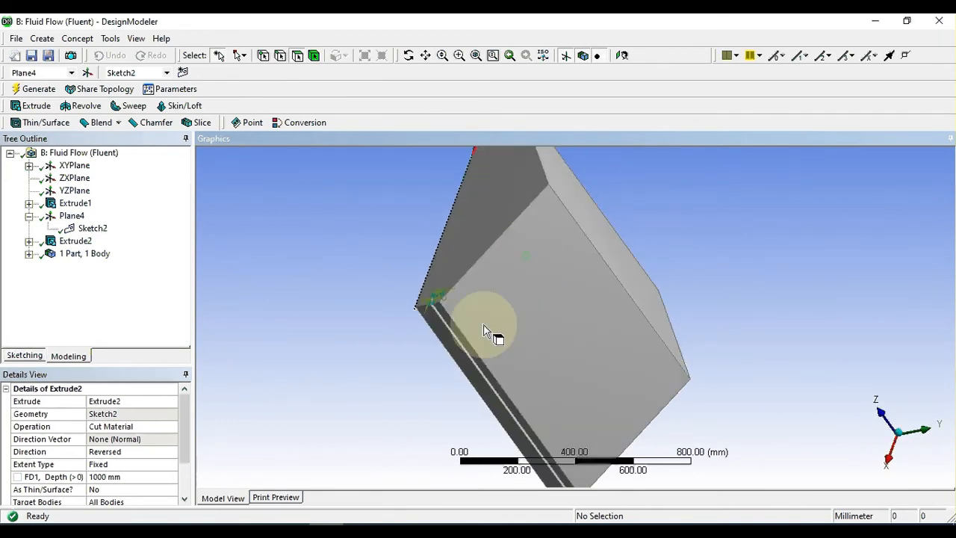
scroll(483, 325, up, 6)
scroll(396, 322, down, 5)
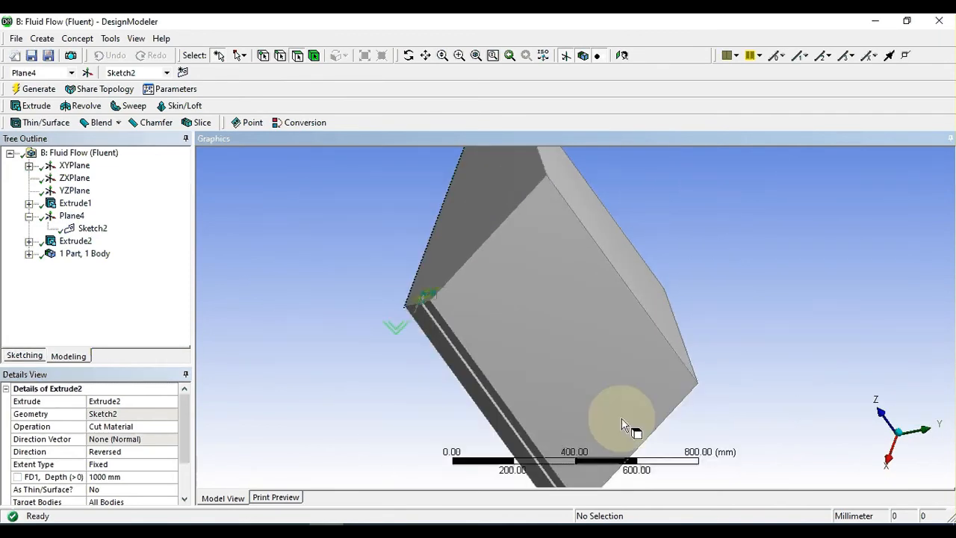
middle_drag(632, 426, 575, 376)
scroll(573, 375, up, 4)
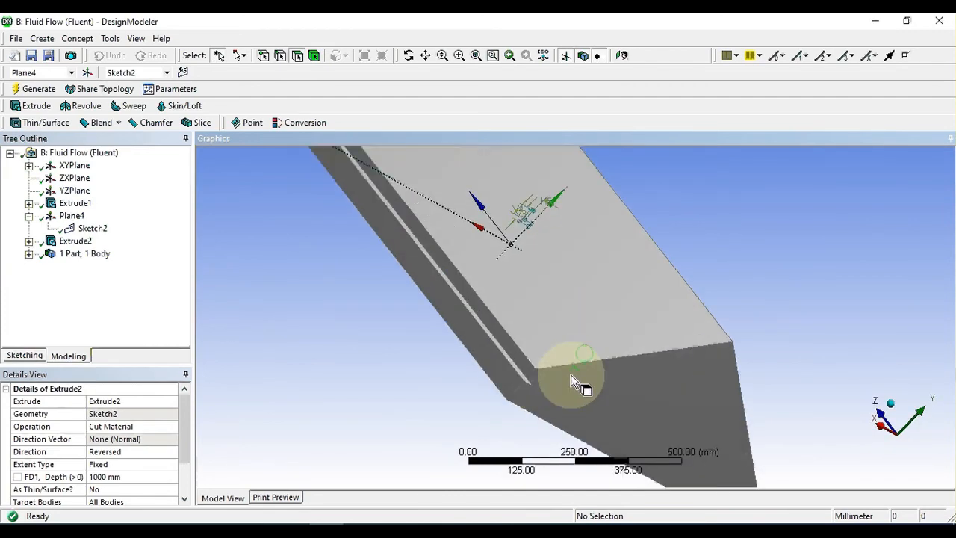
scroll(441, 265, down, 4)
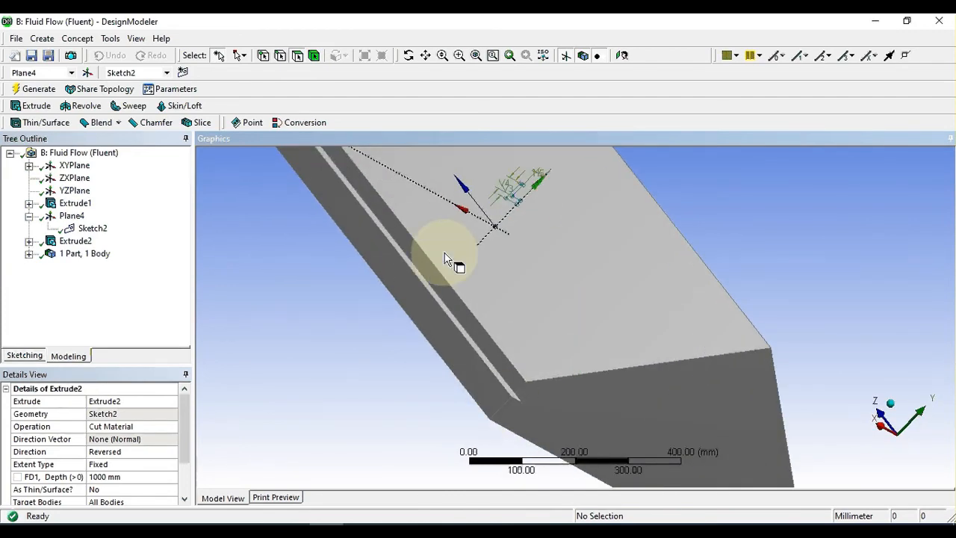
Step: Examine the L-shaped channel openings on the solid's end faces by rotating the model
middle_drag(448, 261, 482, 342)
scroll(482, 343, up, 2)
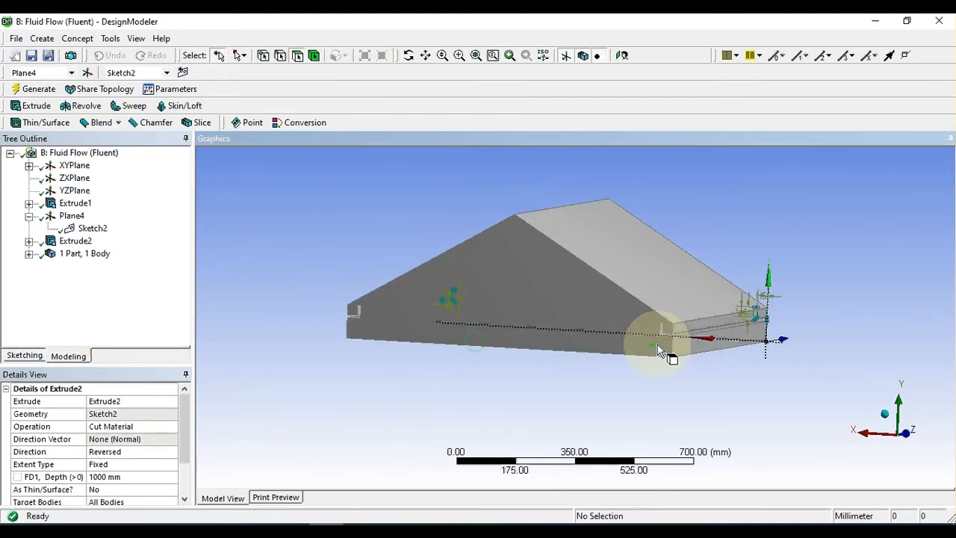
scroll(658, 344, up, 3)
scroll(345, 324, down, 3)
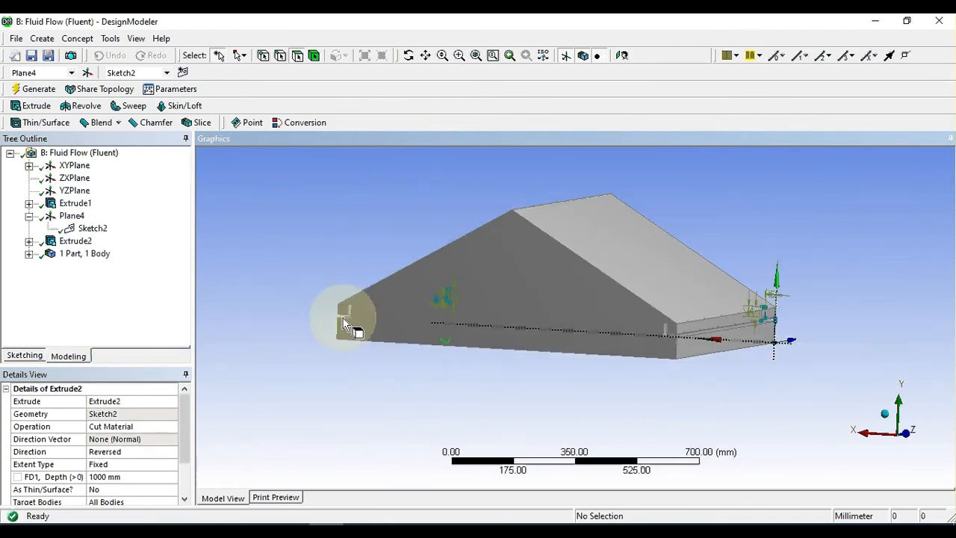
middle_drag(345, 324, 760, 285)
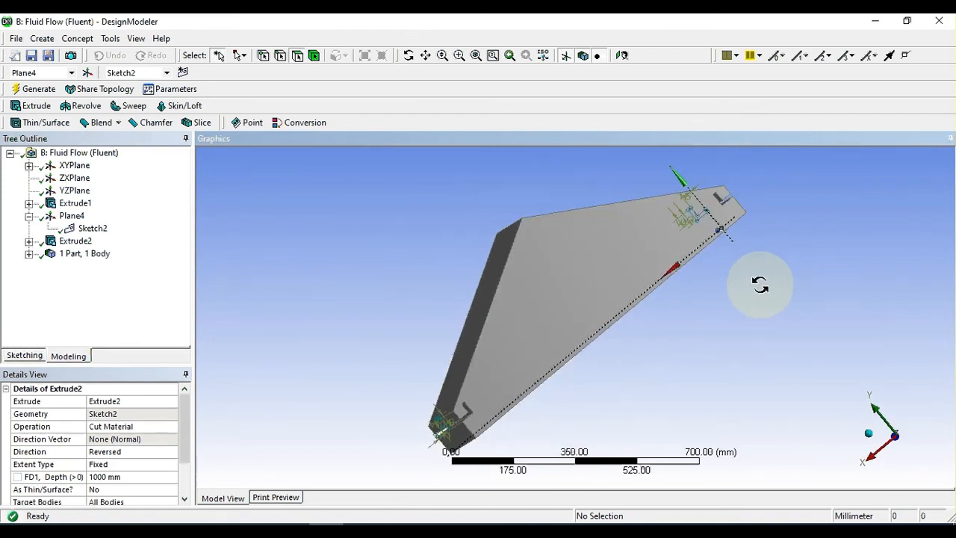
scroll(762, 287, up, 3)
scroll(763, 288, down, 4)
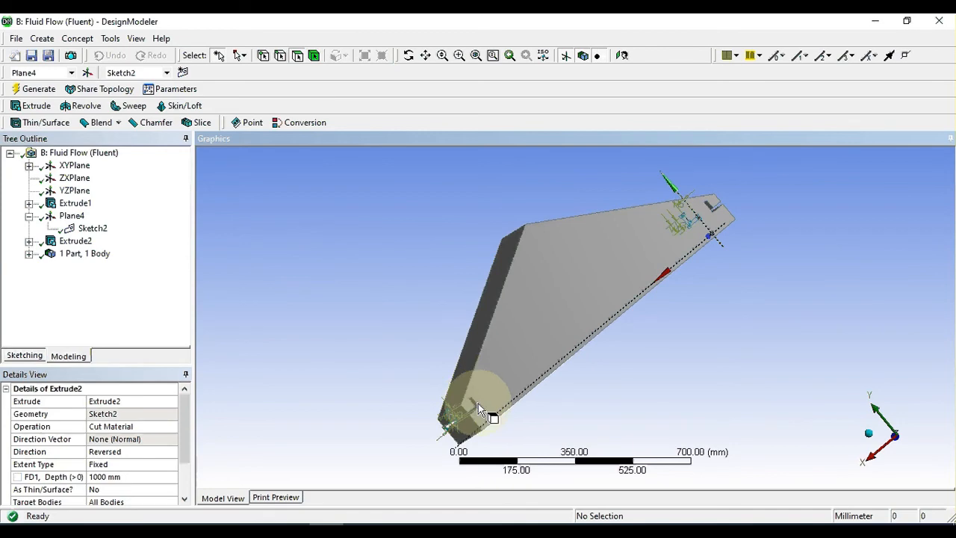
click(408, 56)
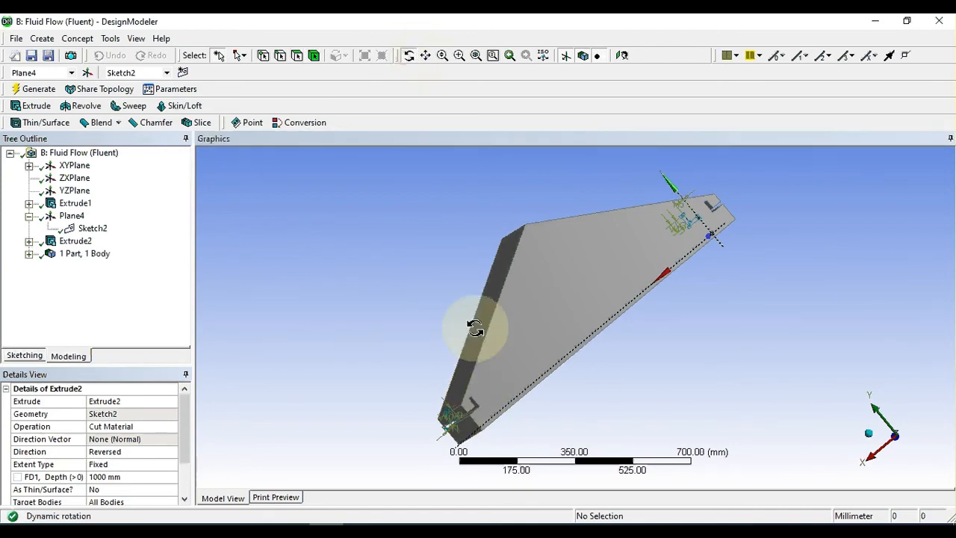
drag(474, 324, 674, 321)
scroll(640, 339, up, 4)
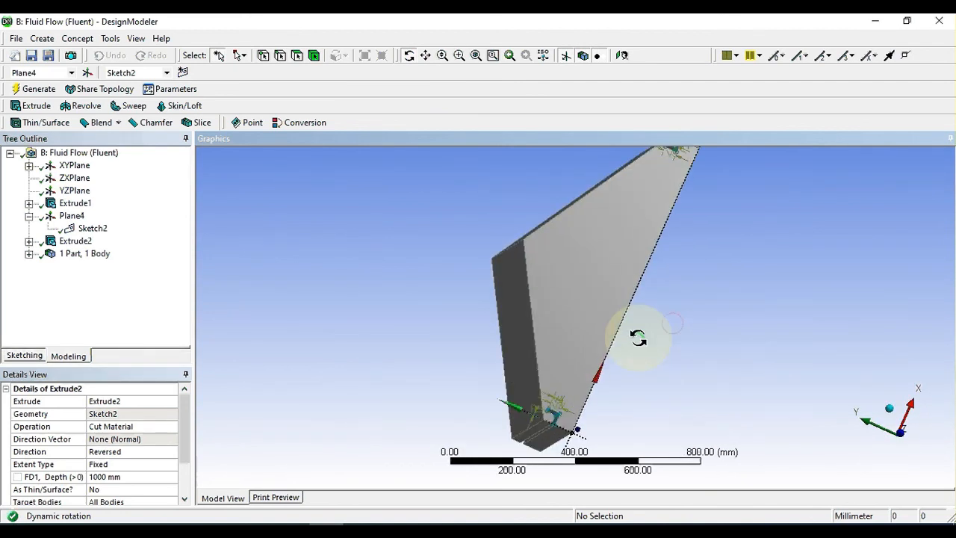
Step: Examine both L-shaped channel openings face-on at the solid's end and compare them with the isometric view
click(904, 412)
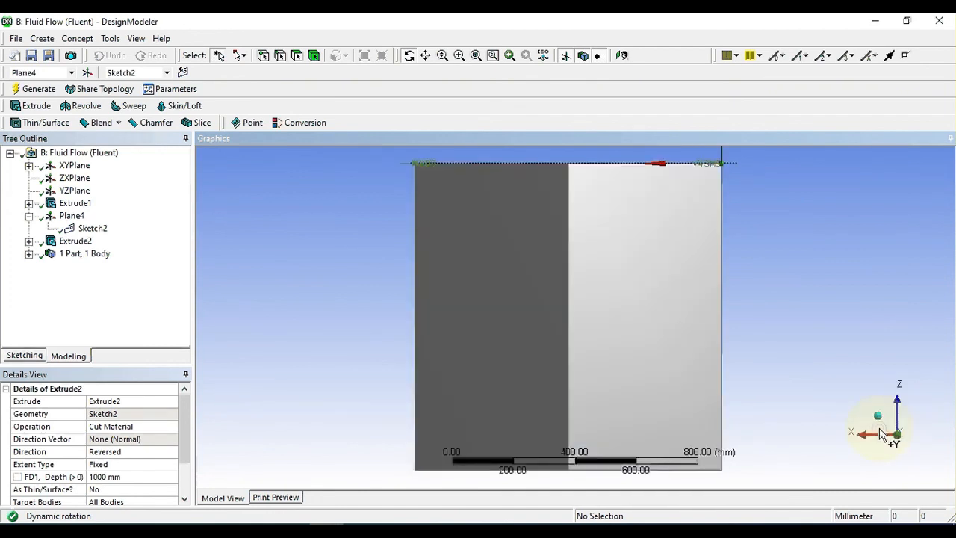
click(900, 419)
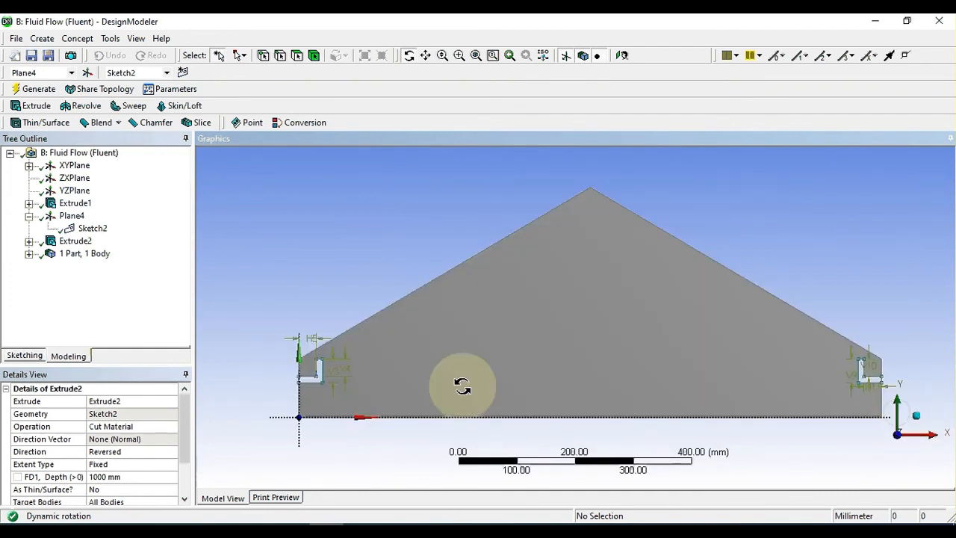
scroll(456, 381, down, 2)
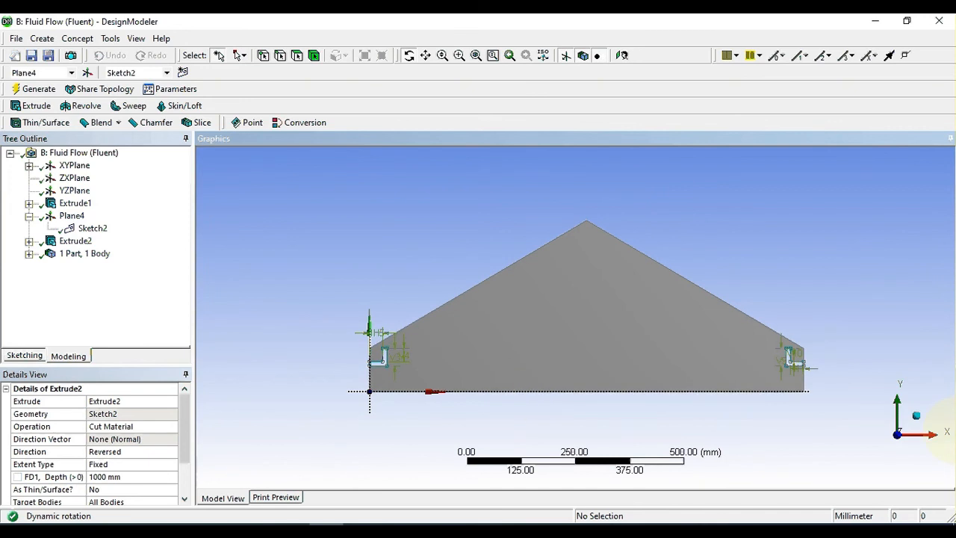
click(918, 423)
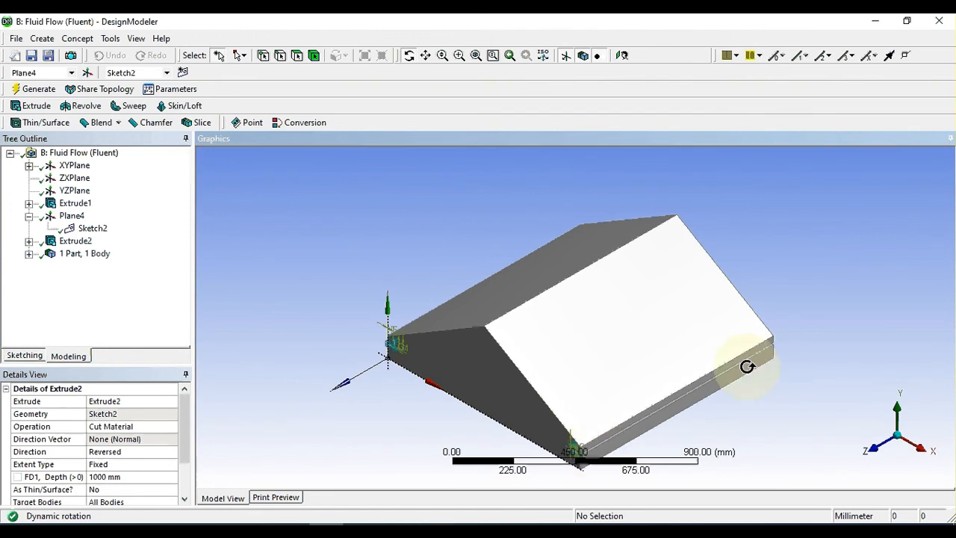
click(873, 447)
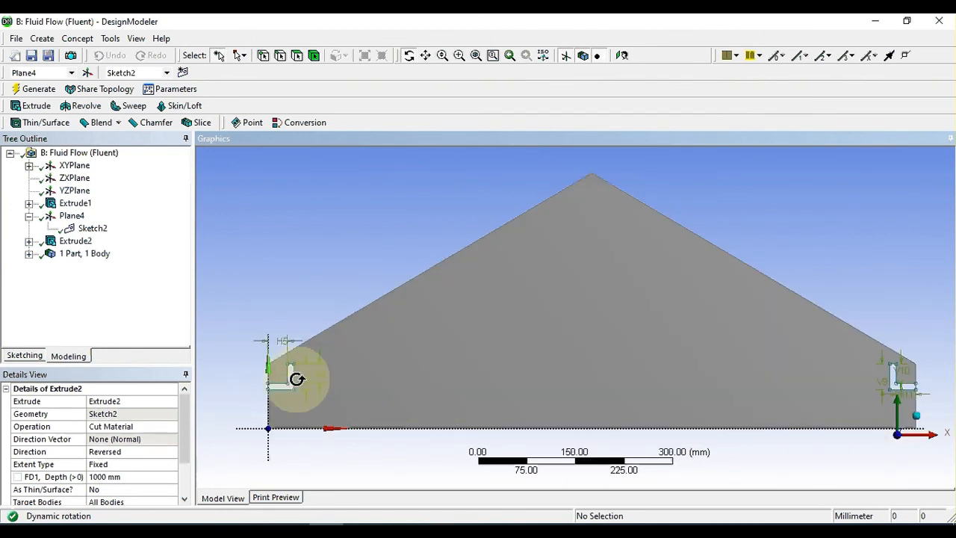
scroll(322, 372, down, 3)
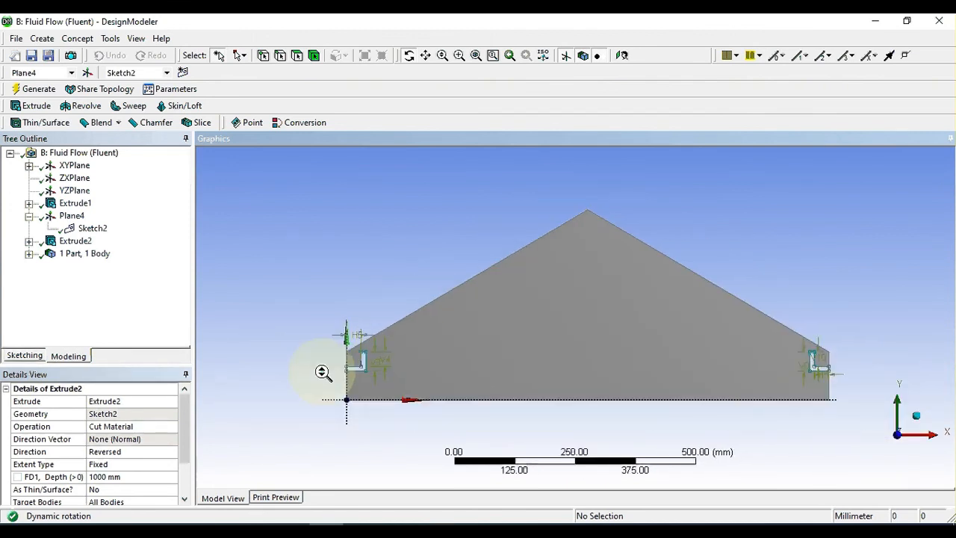
scroll(322, 372, up, 3)
Step: Inspect the side channels and underside from oblique angles, including a face-on check of the openings from the opposite end
drag(916, 423, 692, 383)
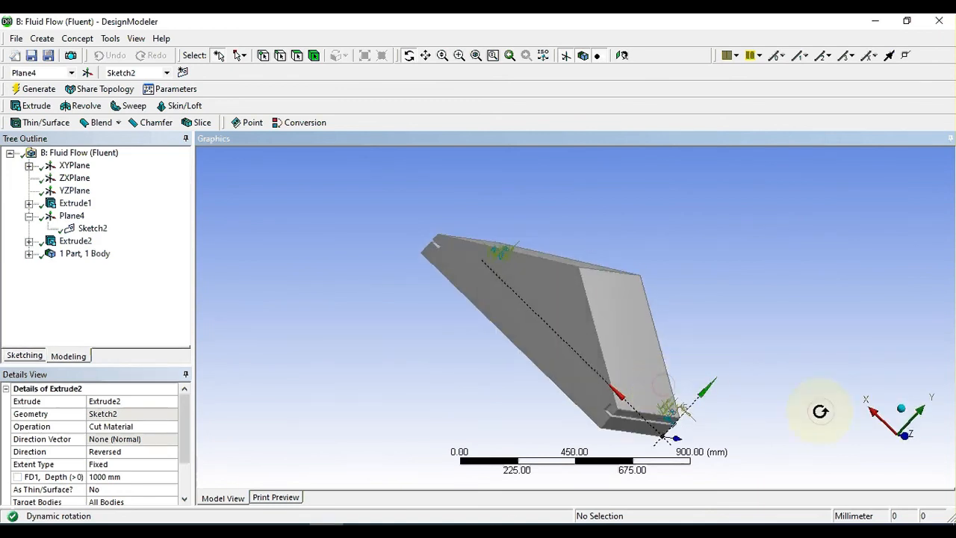
drag(819, 412, 604, 332)
scroll(807, 407, down, 2)
scroll(604, 331, down, 2)
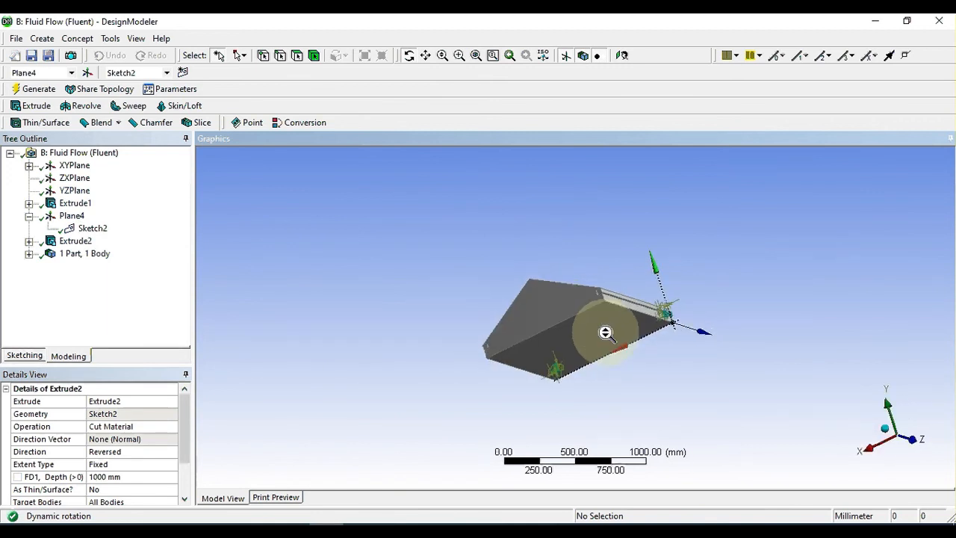
click(883, 431)
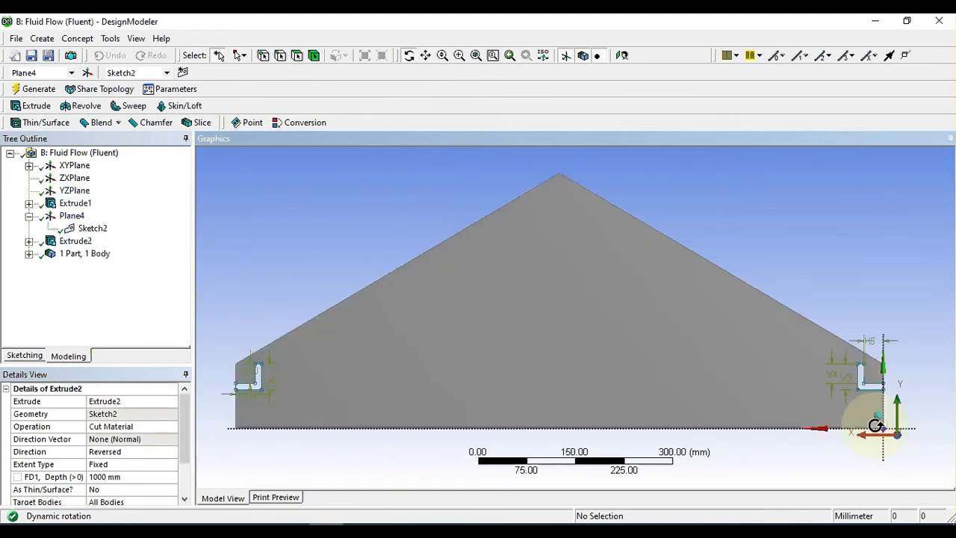
scroll(745, 365, down, 2)
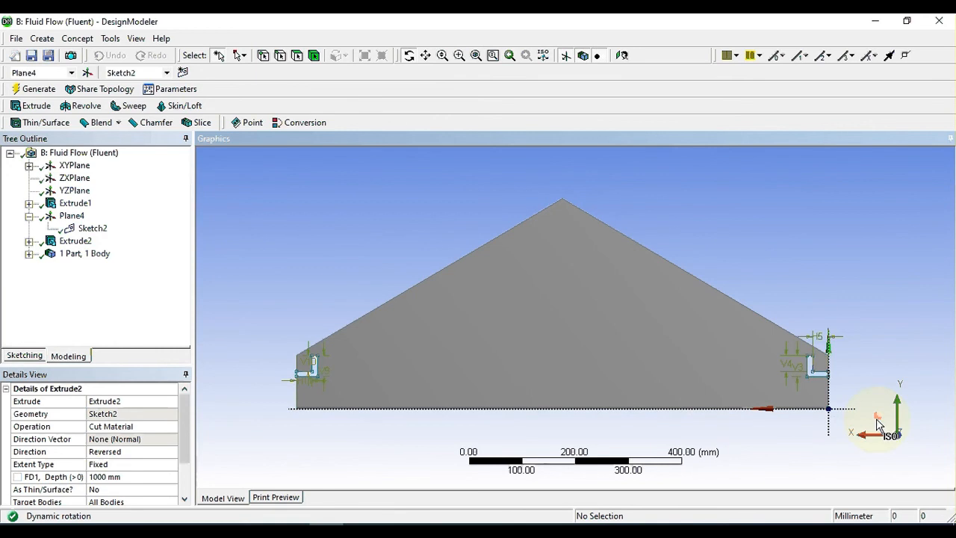
Step: Show the whole finished solid in isometric view and close the DesignModeler window
click(878, 426)
scroll(692, 389, down, 1)
scroll(692, 389, down, 2)
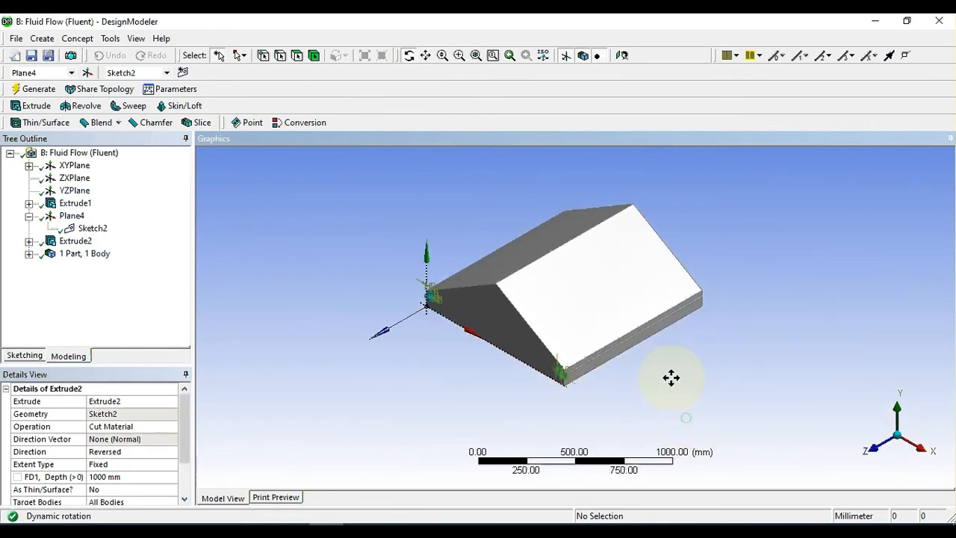
scroll(671, 377, up, 4)
scroll(671, 378, down, 2)
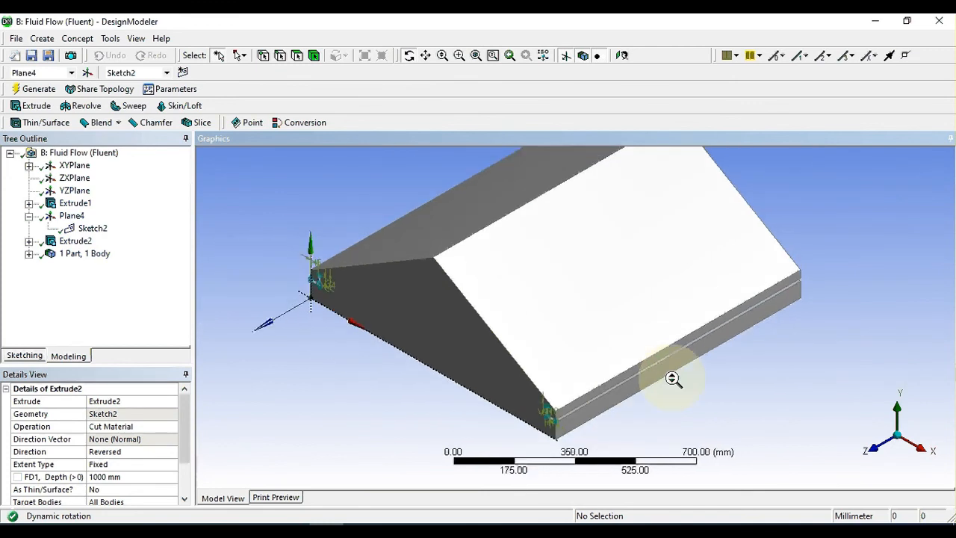
scroll(672, 380, down, 1)
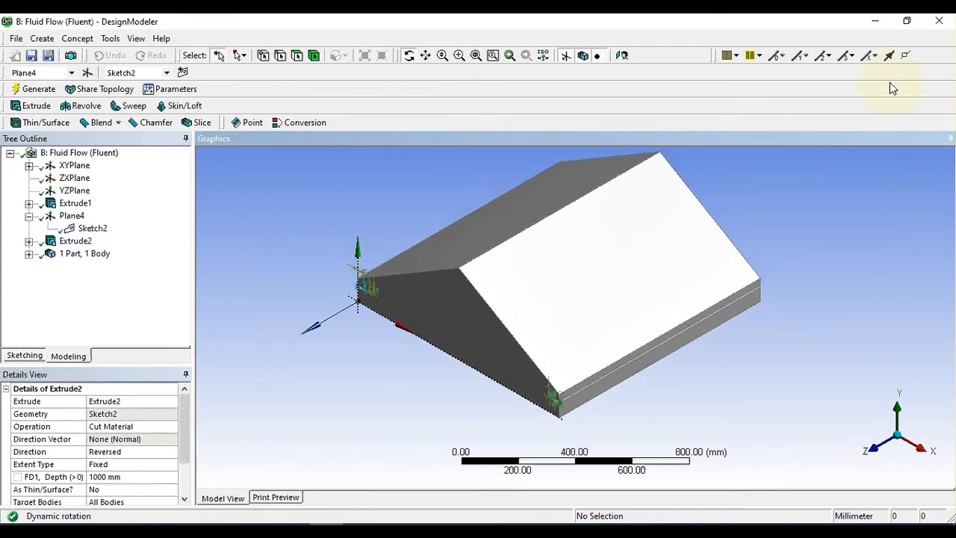
click(940, 22)
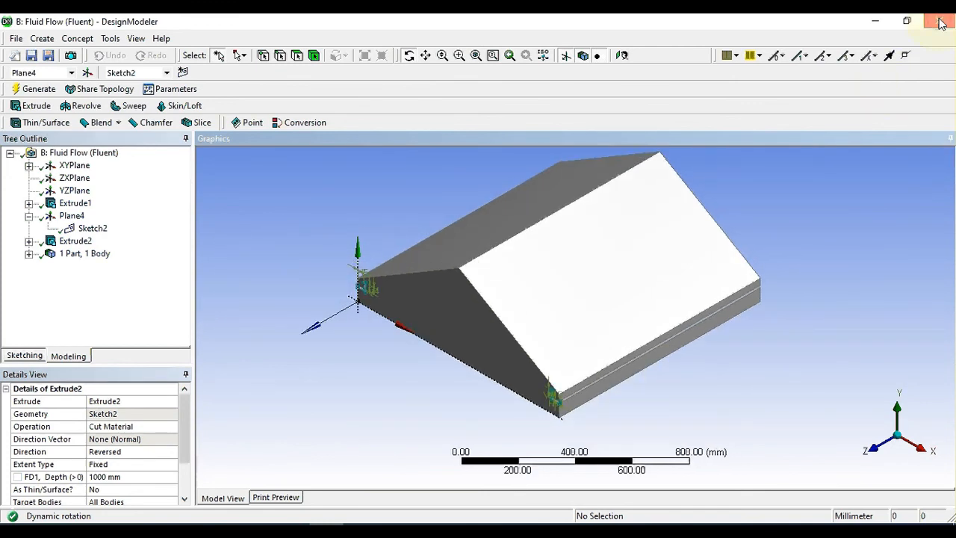